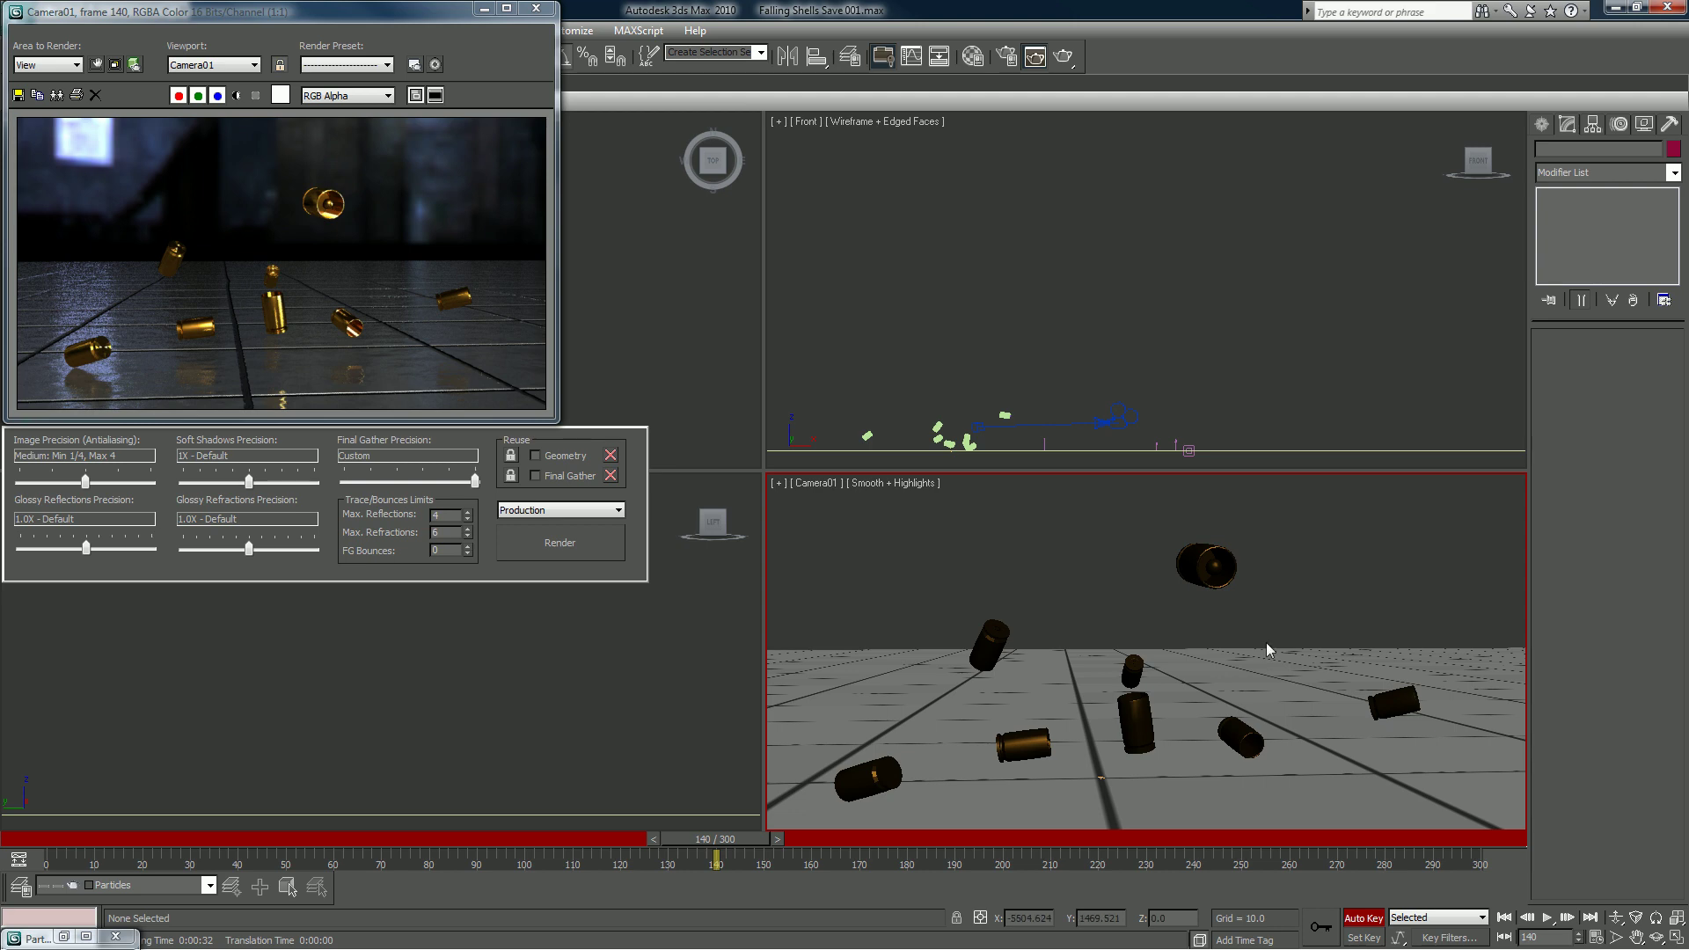
Step: Turn off Auto Key and make the geosphere inside the highest shell non-renderable, showing edged faces in the camera view
left_click(1364, 918)
left_click(1198, 573)
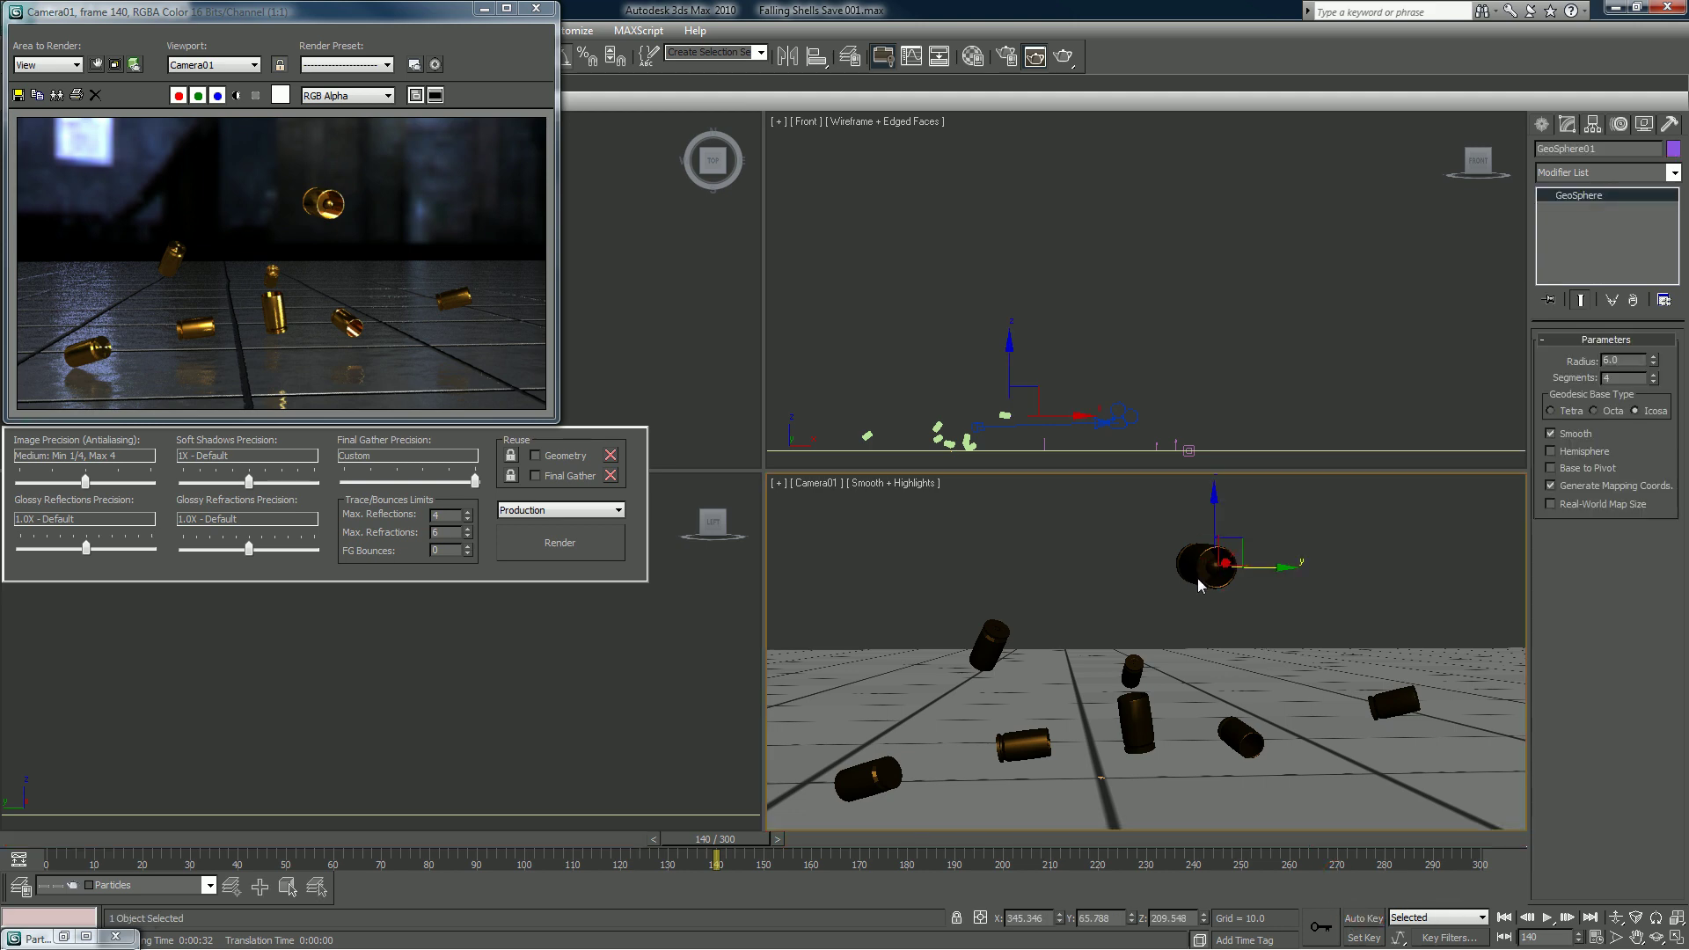
key("F4")
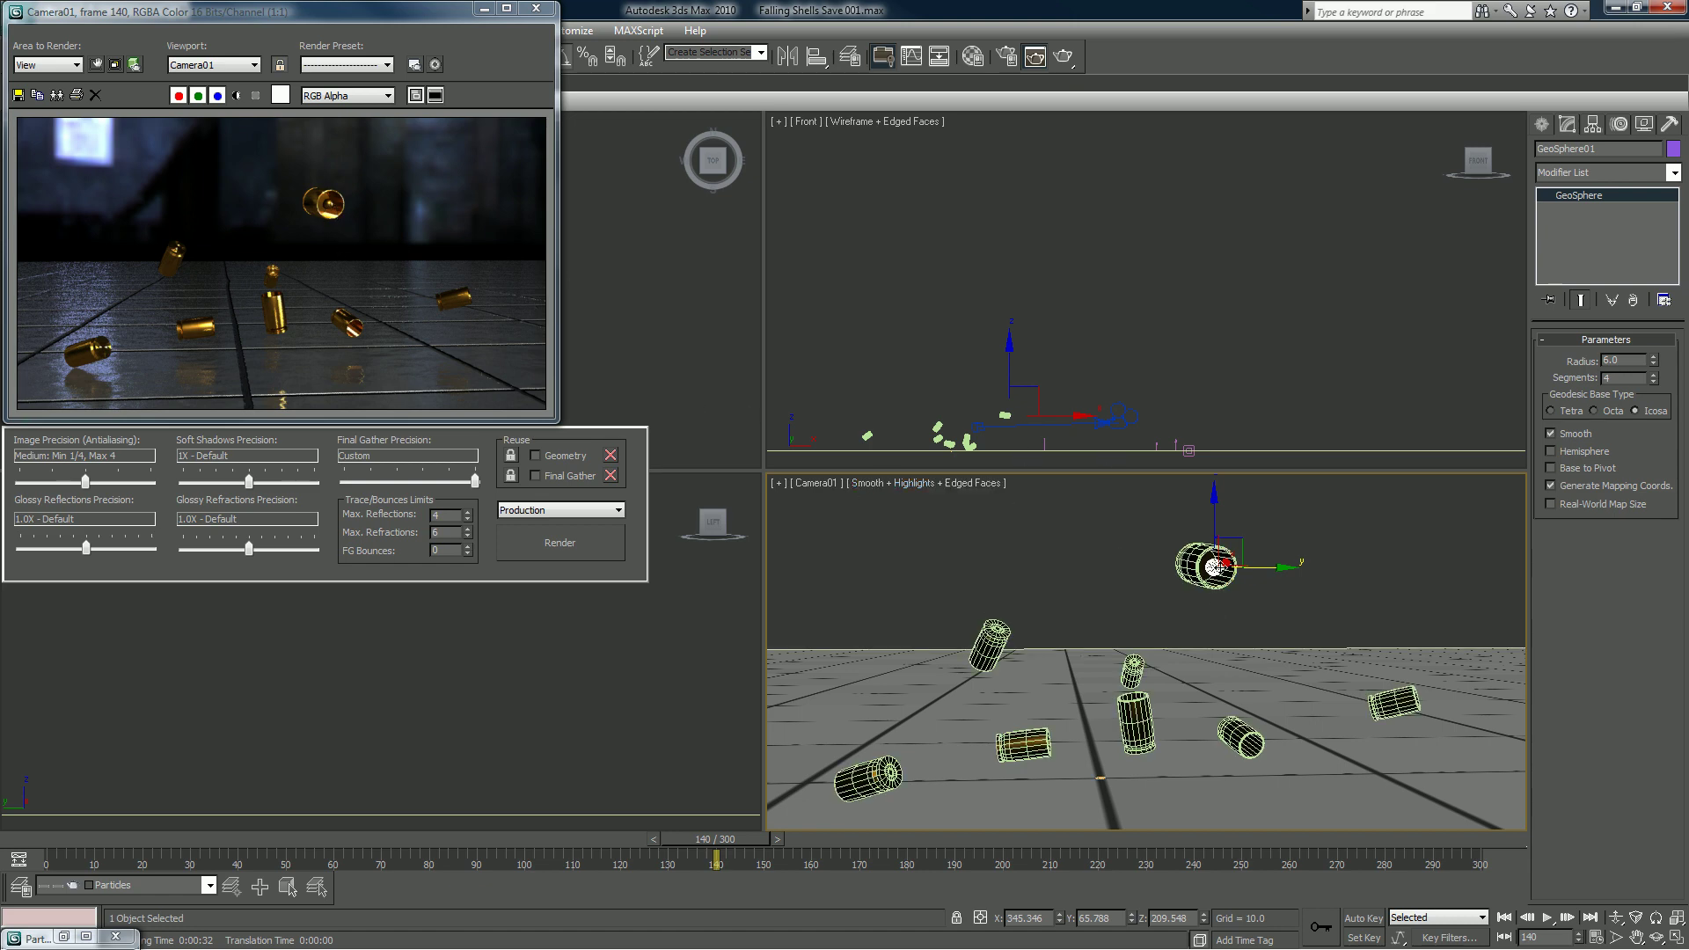
right_click(1222, 571)
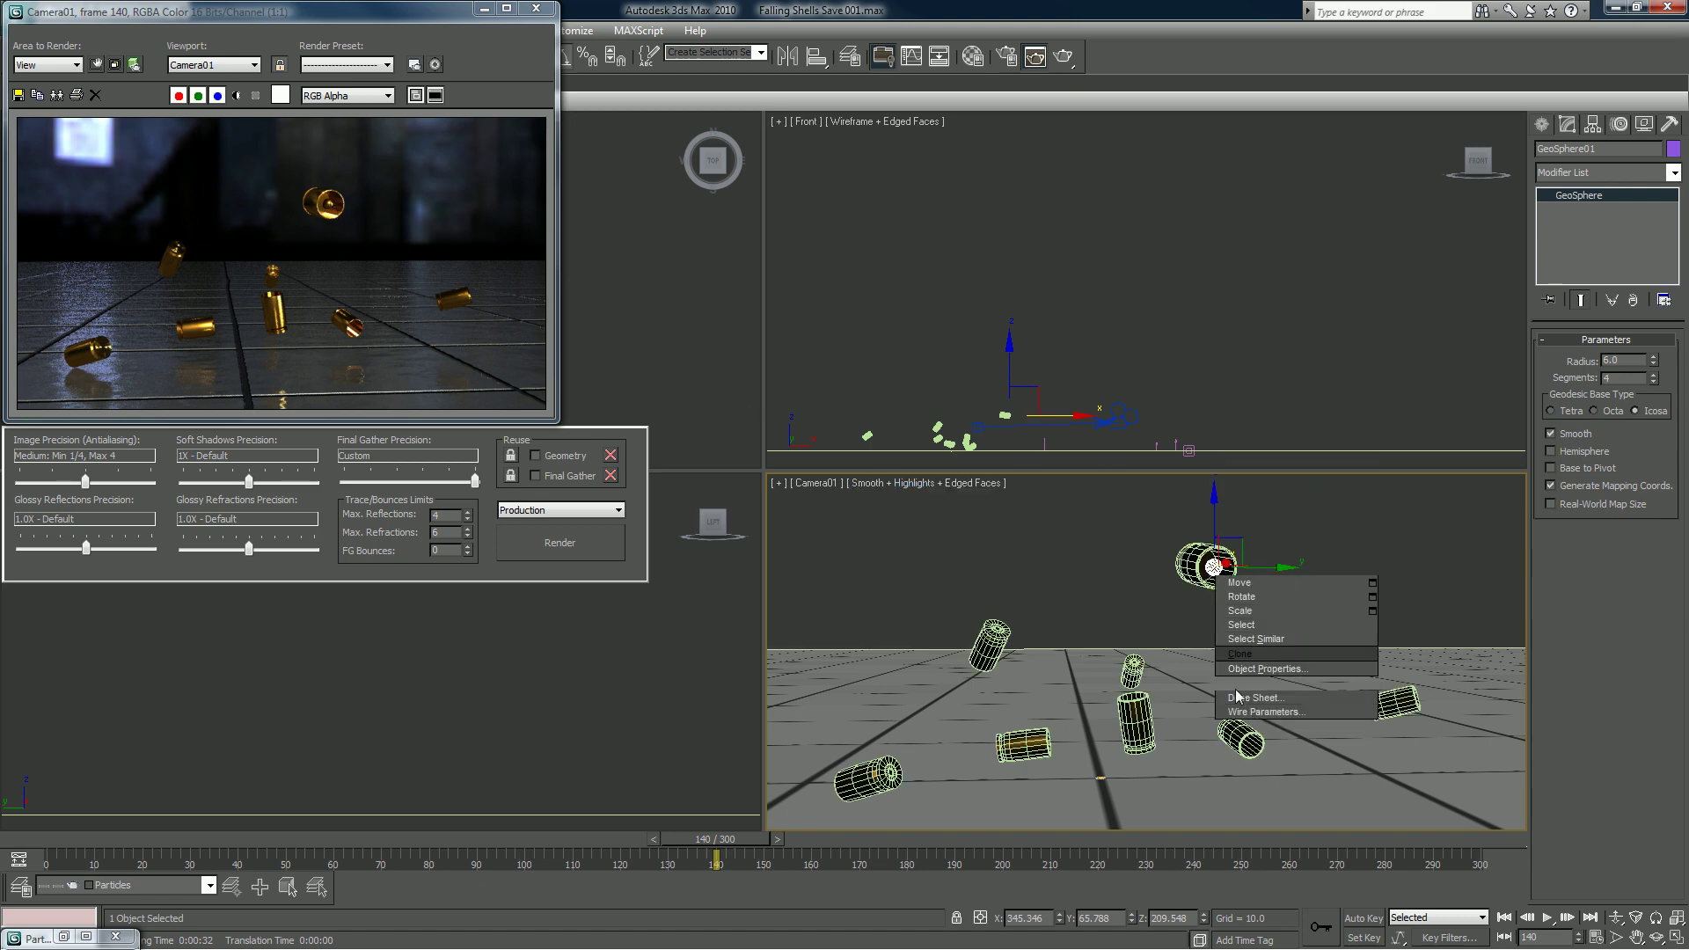
left_click(1250, 668)
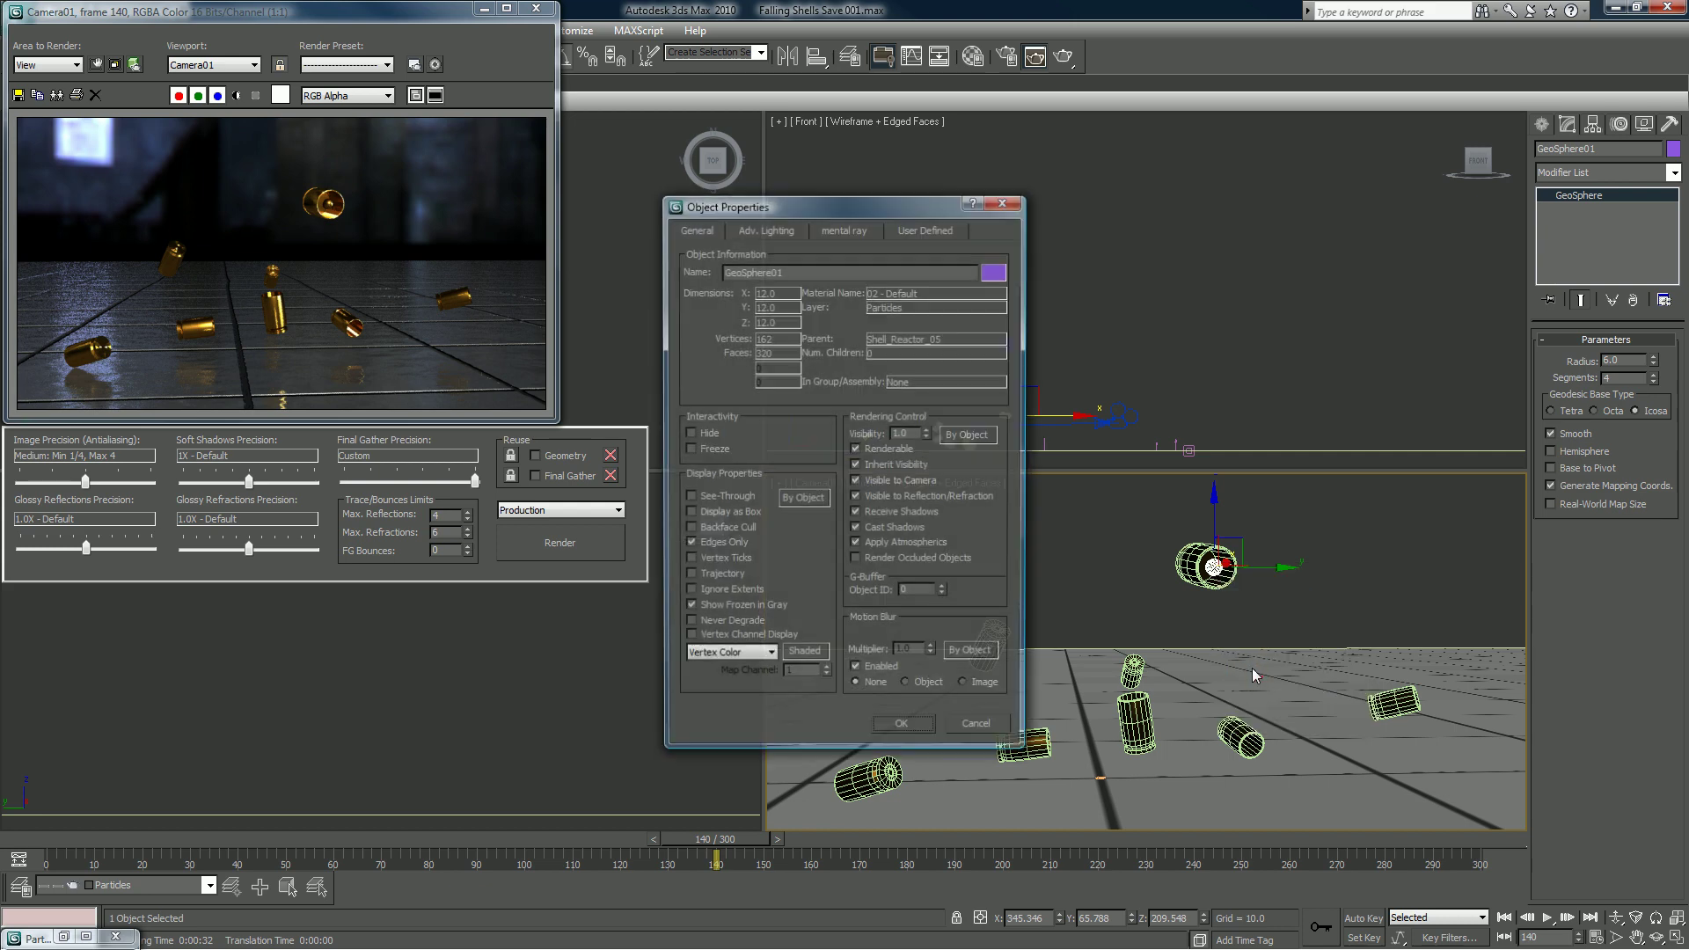
left_click(857, 451)
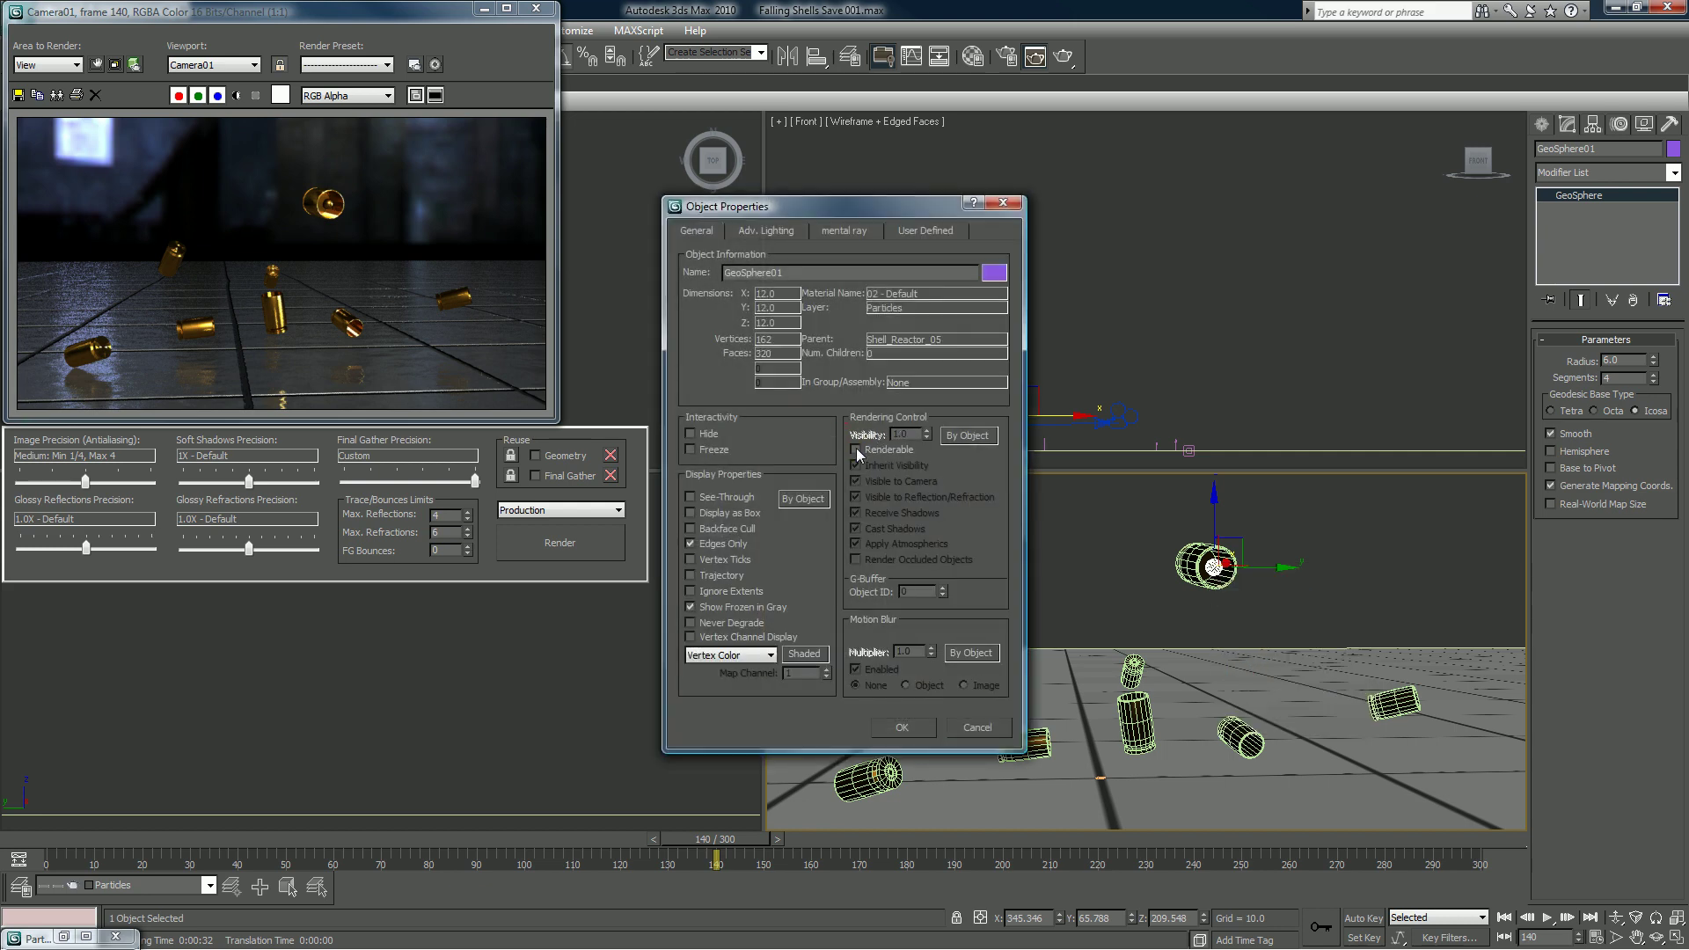
left_click(900, 731)
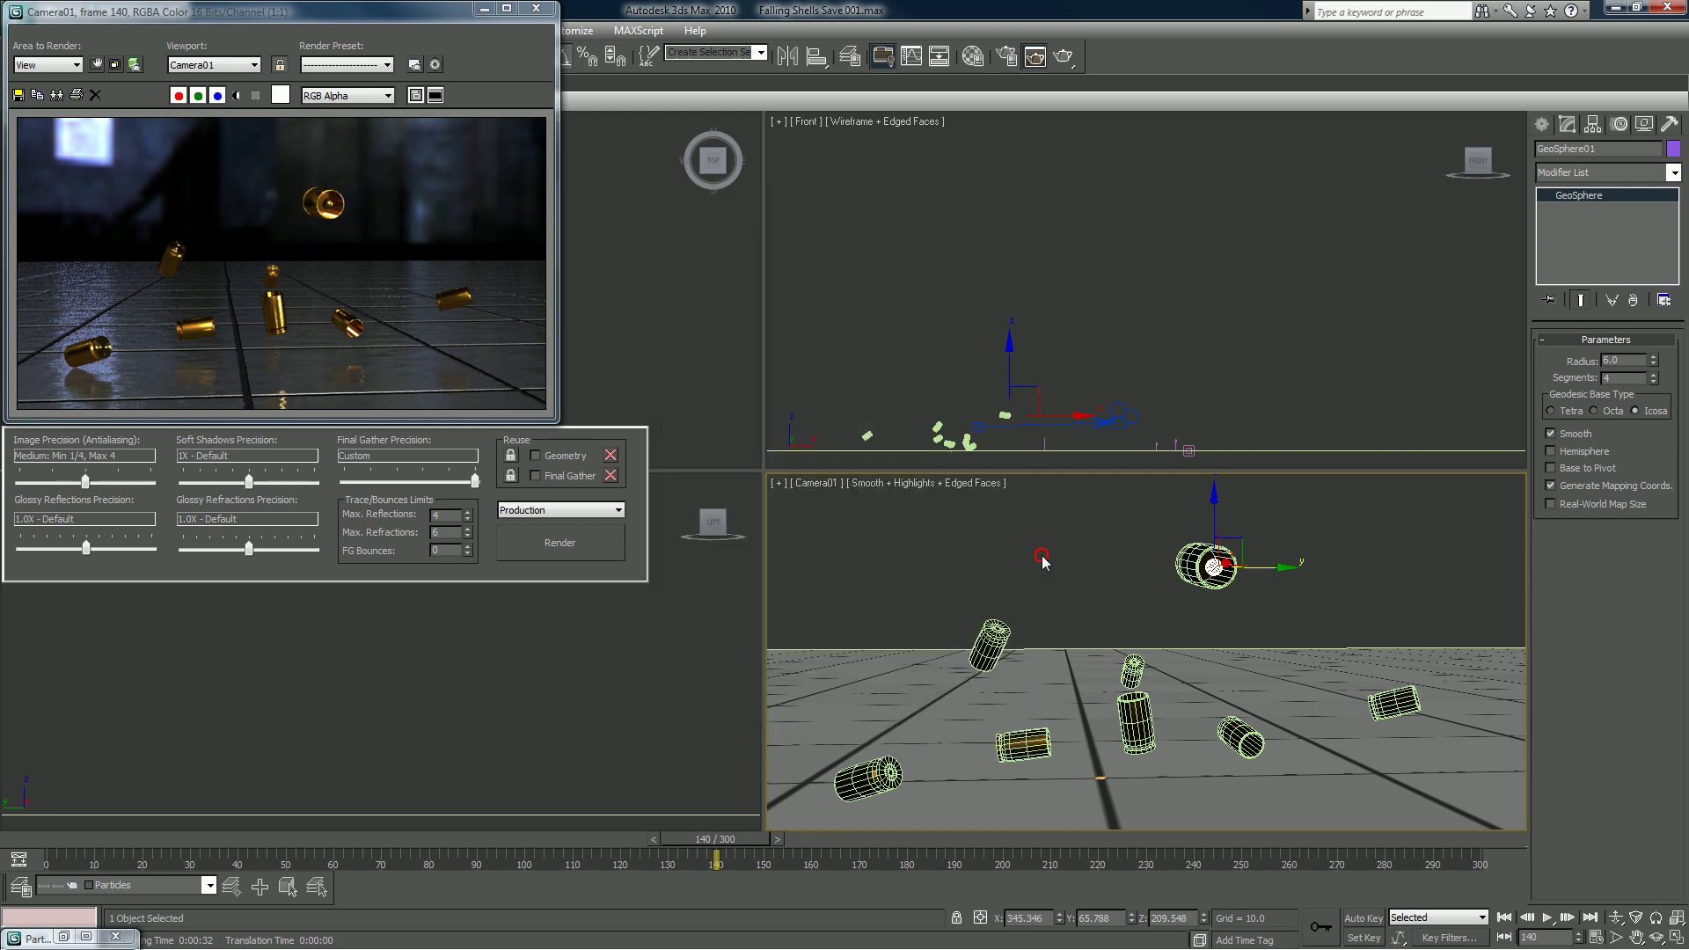
Step: Clone the rendered frame 140, compare it with a new render without the geosphere, and close the render windows
left_click(1042, 562)
left_click(57, 95)
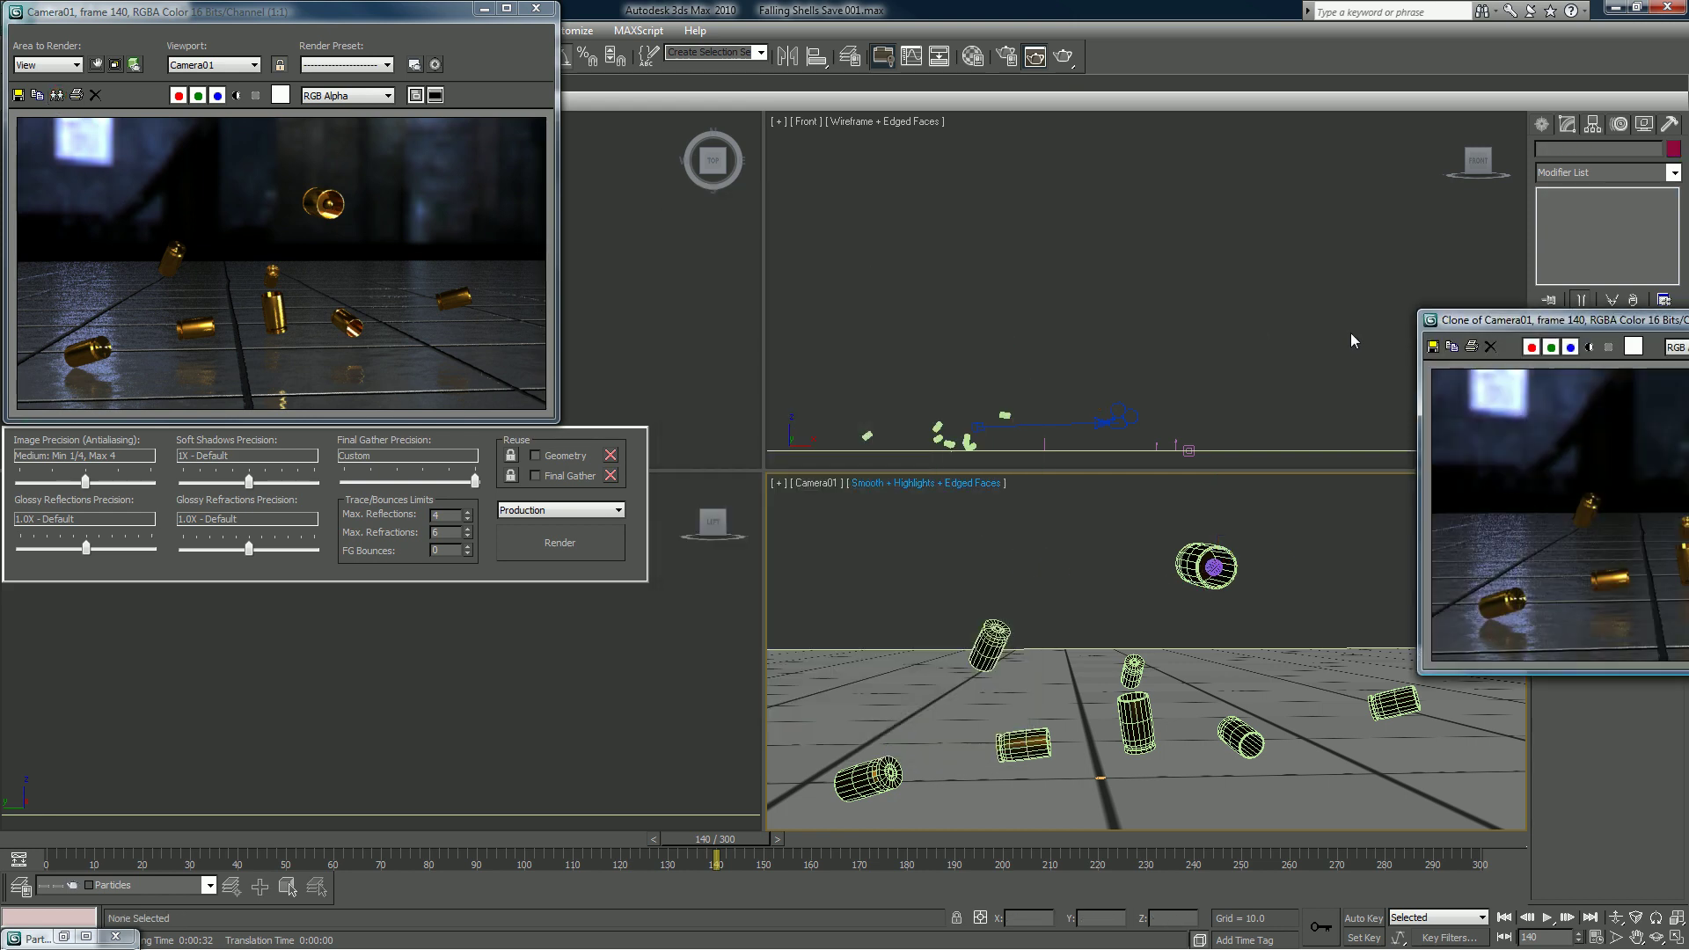
mouse_move(1485, 329)
left_mouse_down()
mouse_move(1077, 196)
mouse_move(811, 189)
left_mouse_up()
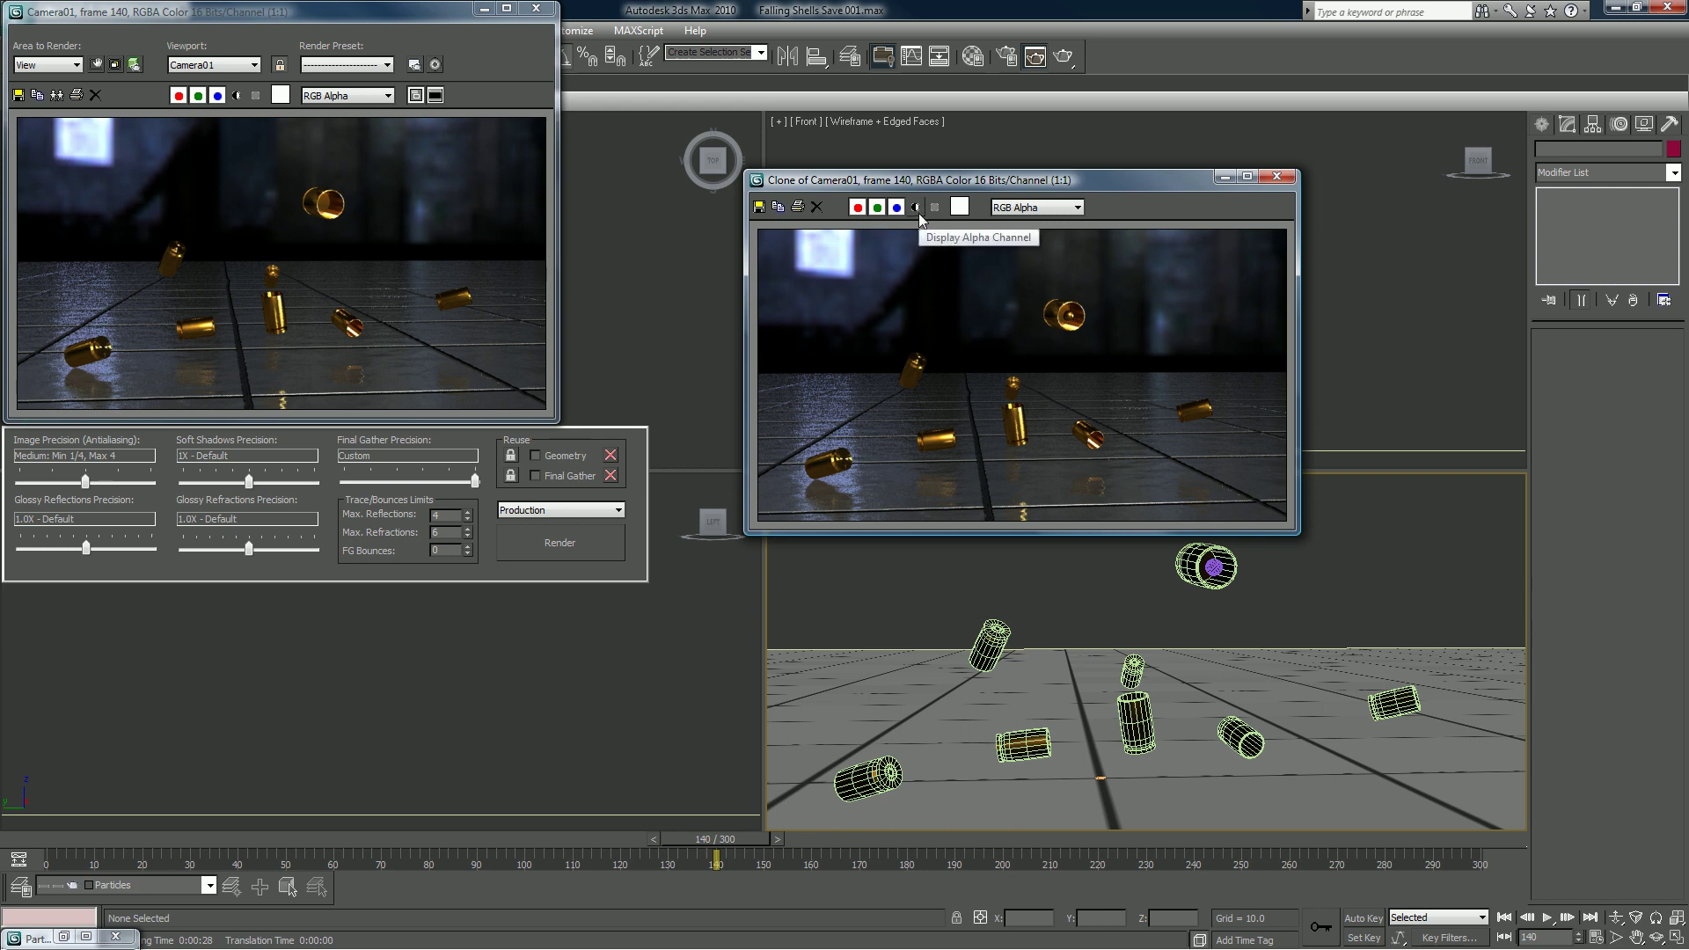
left_click(1277, 176)
left_click(544, 116)
left_click(589, 343)
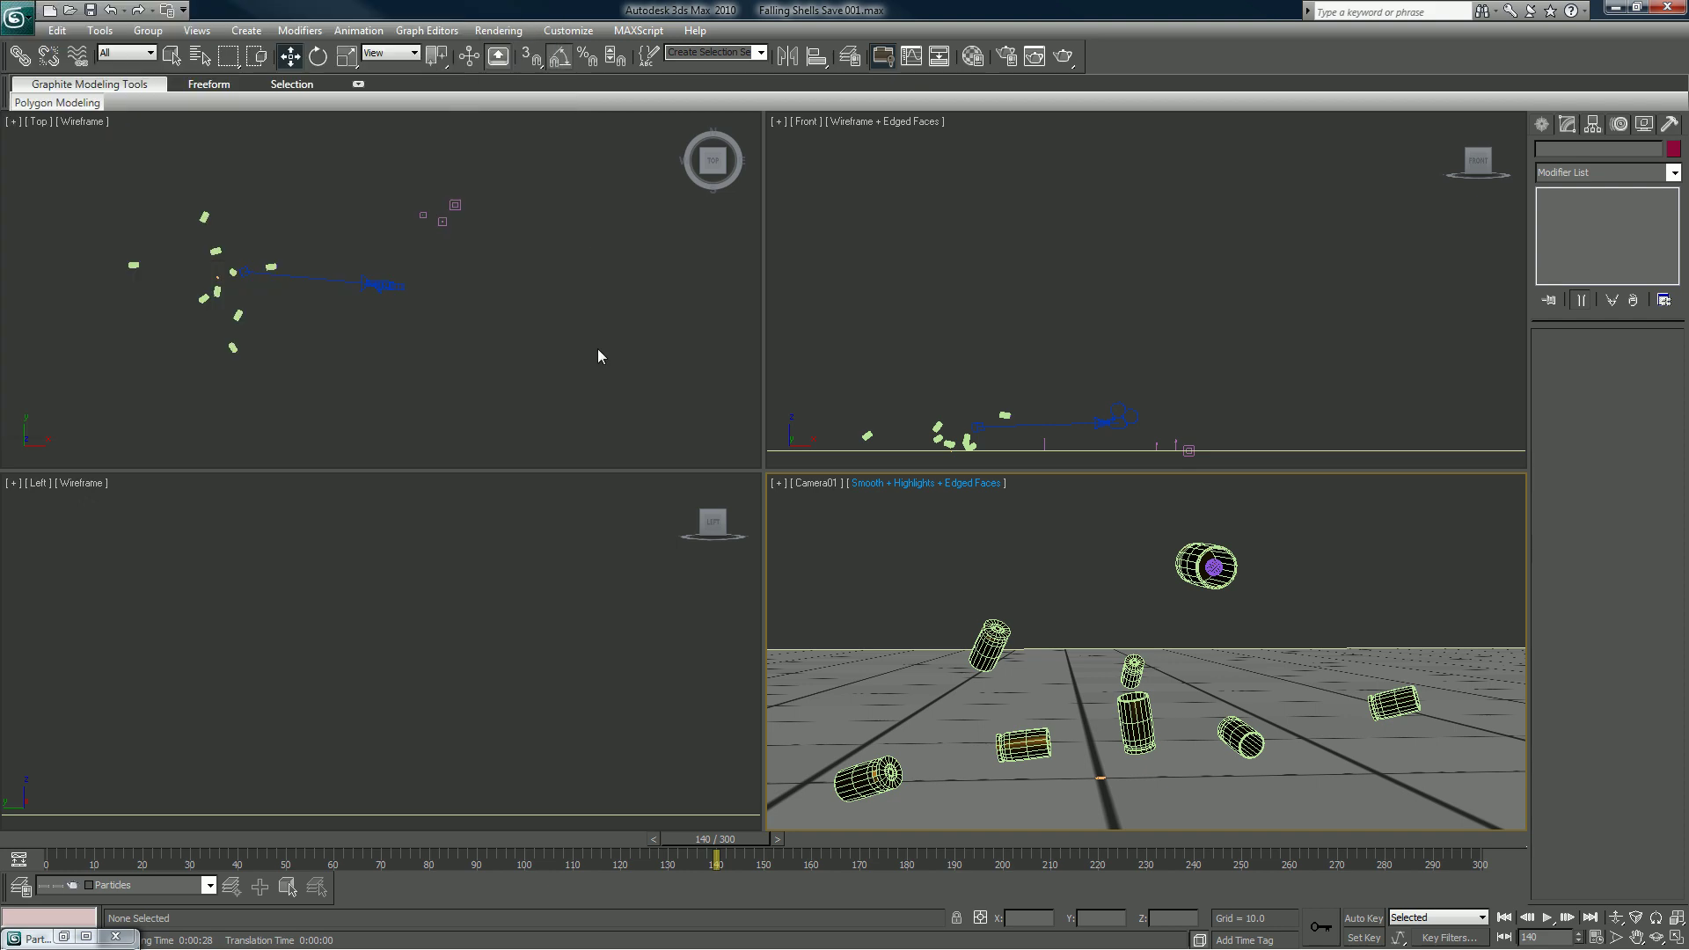
Step: Create a standard Omni light with Ray Traced Shadows among the shells in the Top viewport
left_click(1543, 125)
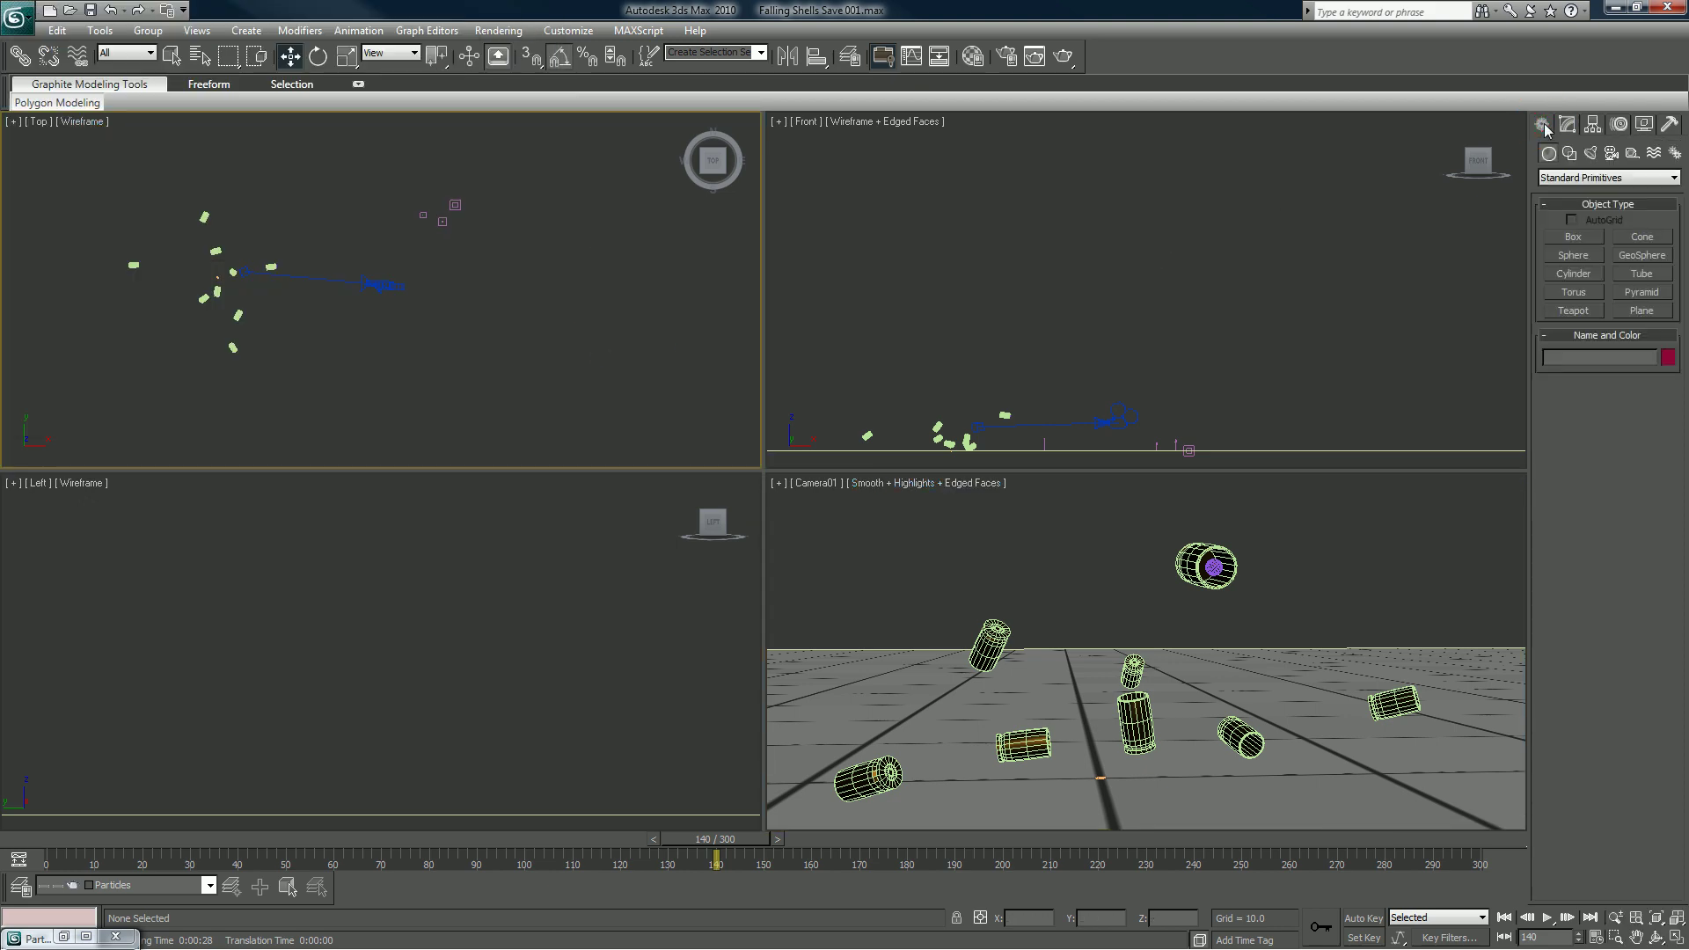
left_click(1590, 153)
left_click(1587, 177)
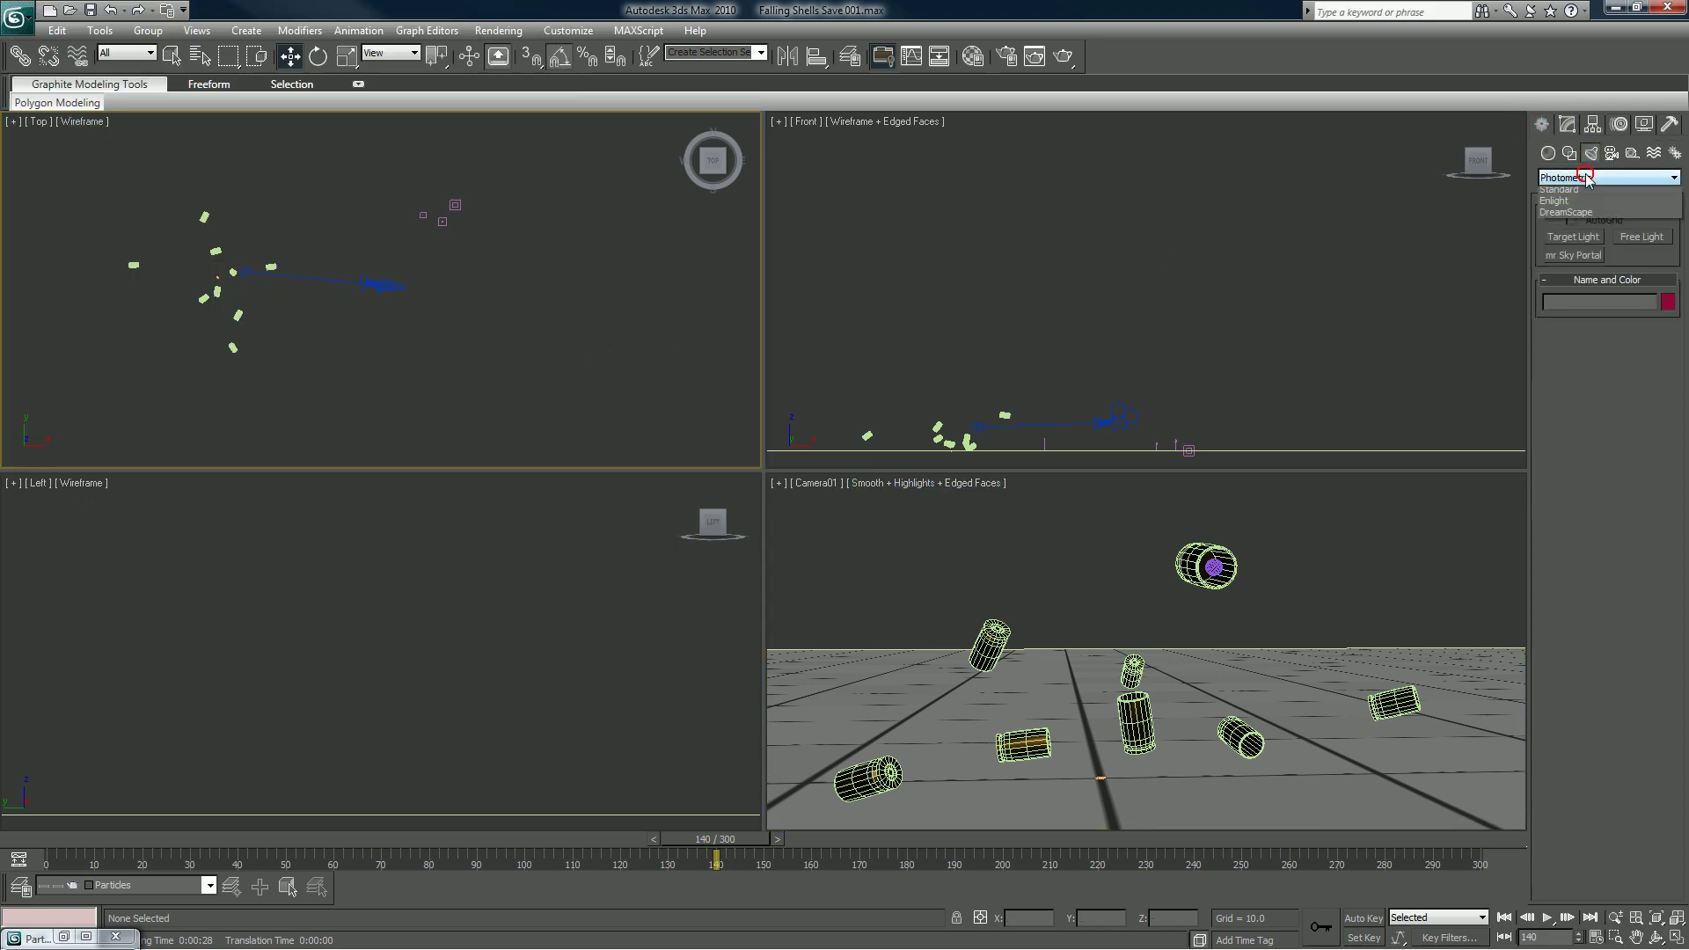
left_click(1560, 189)
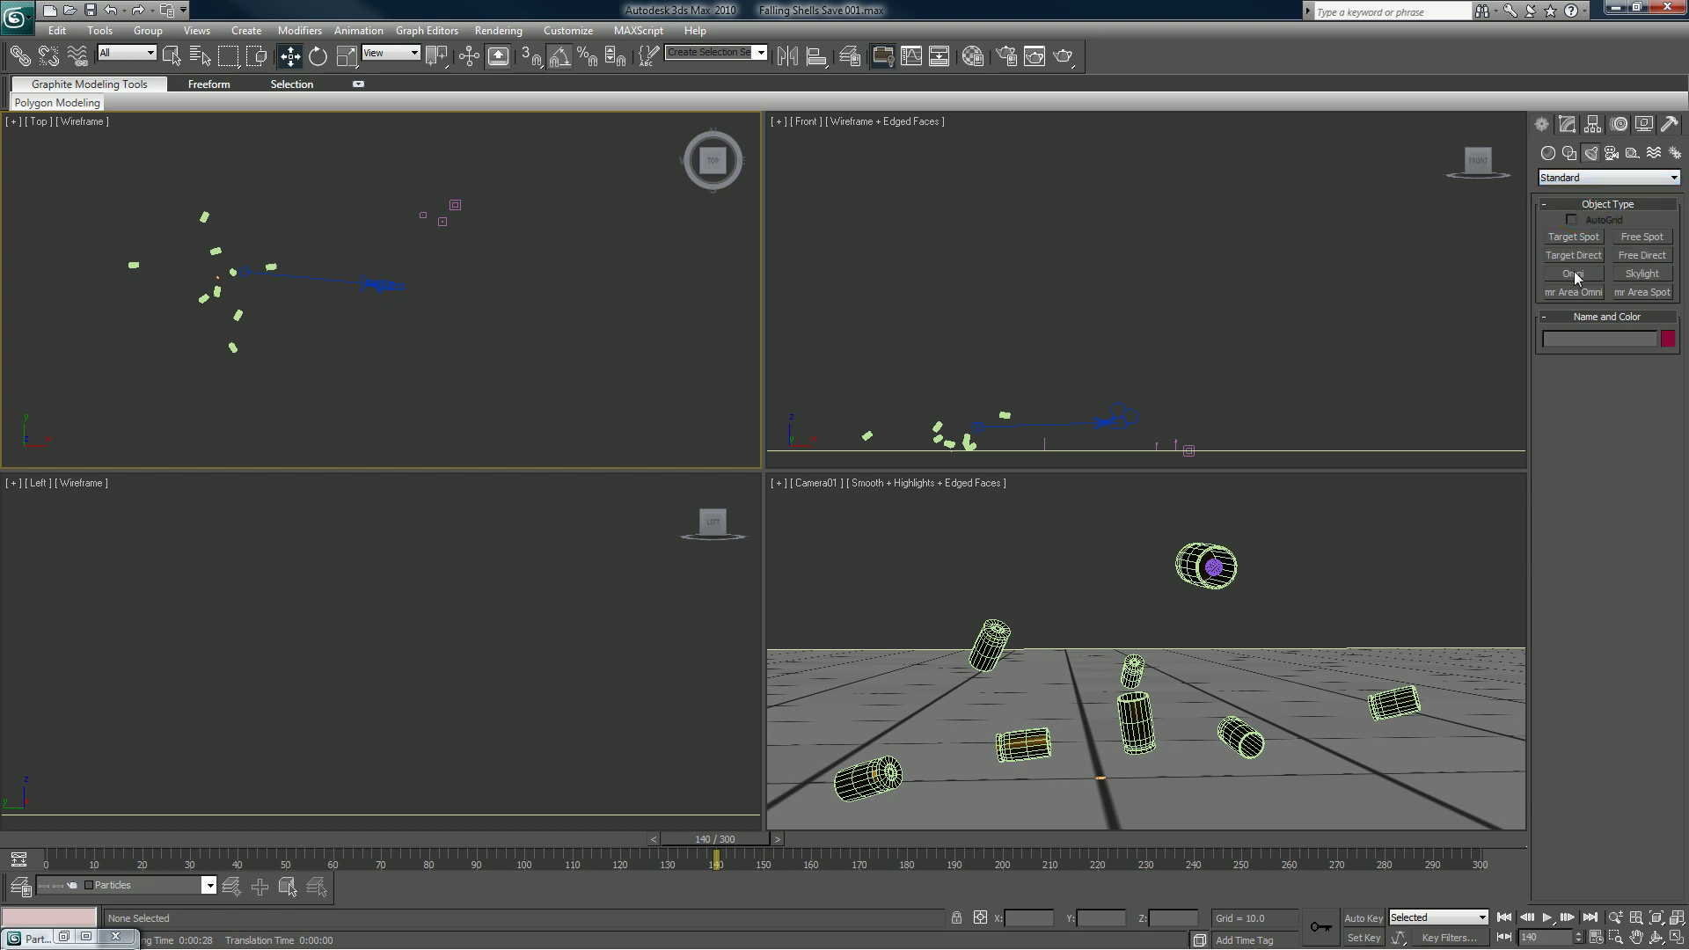
left_click(1575, 275)
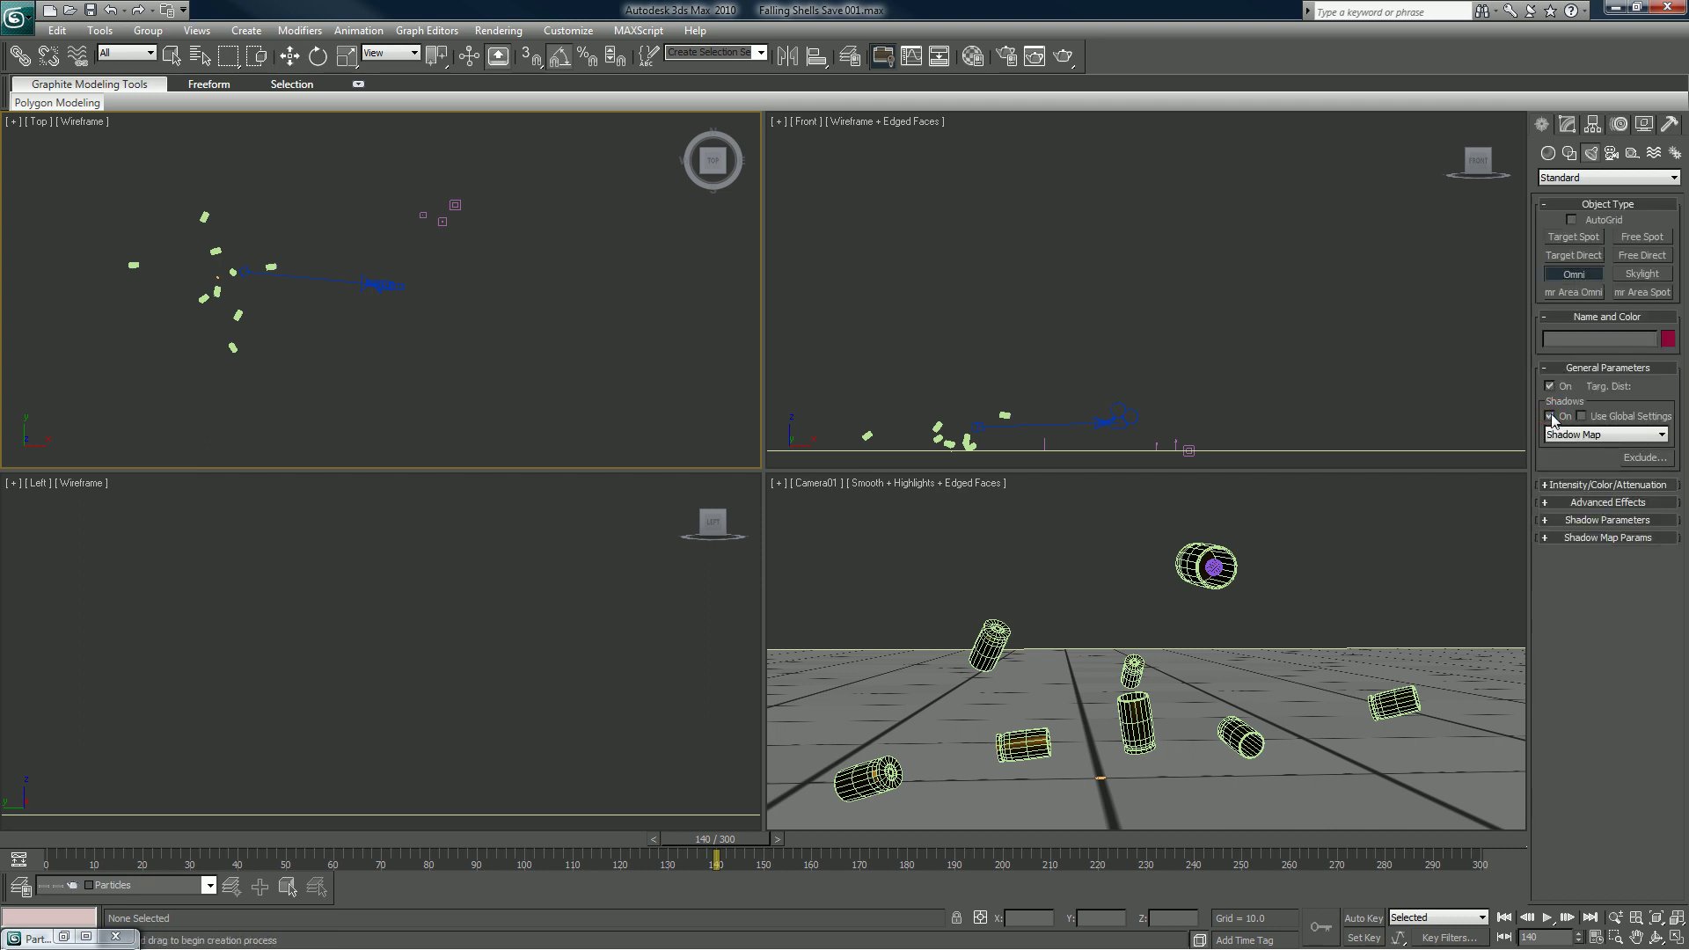
left_click(1562, 435)
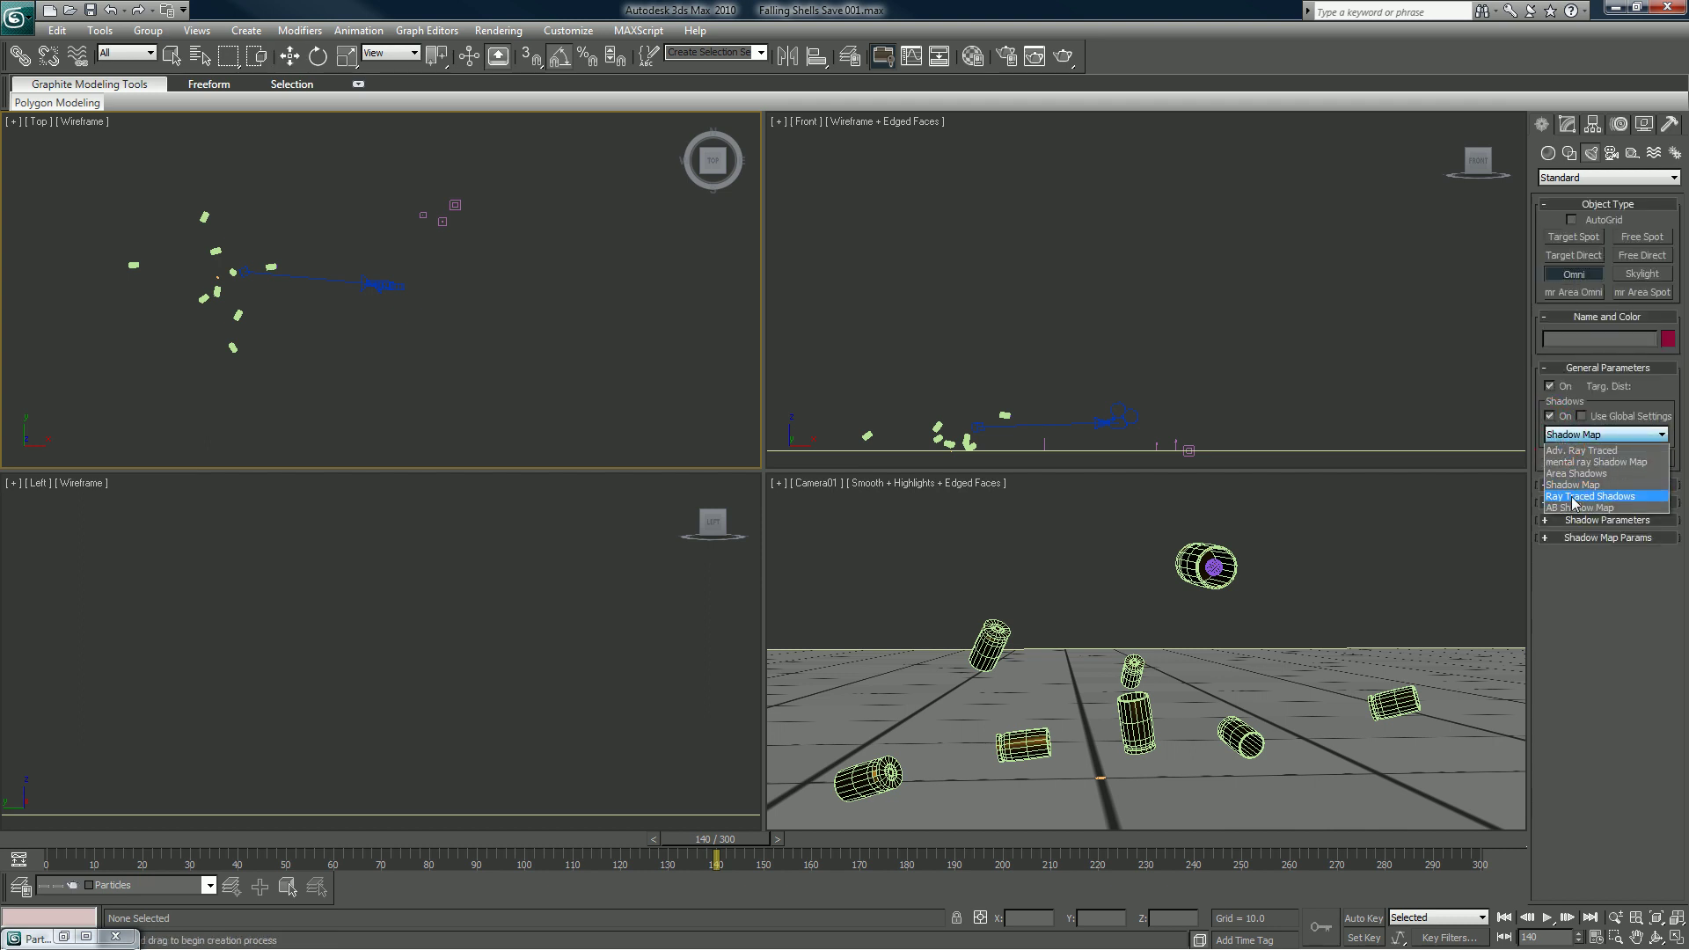
left_click(1575, 497)
left_click(310, 337)
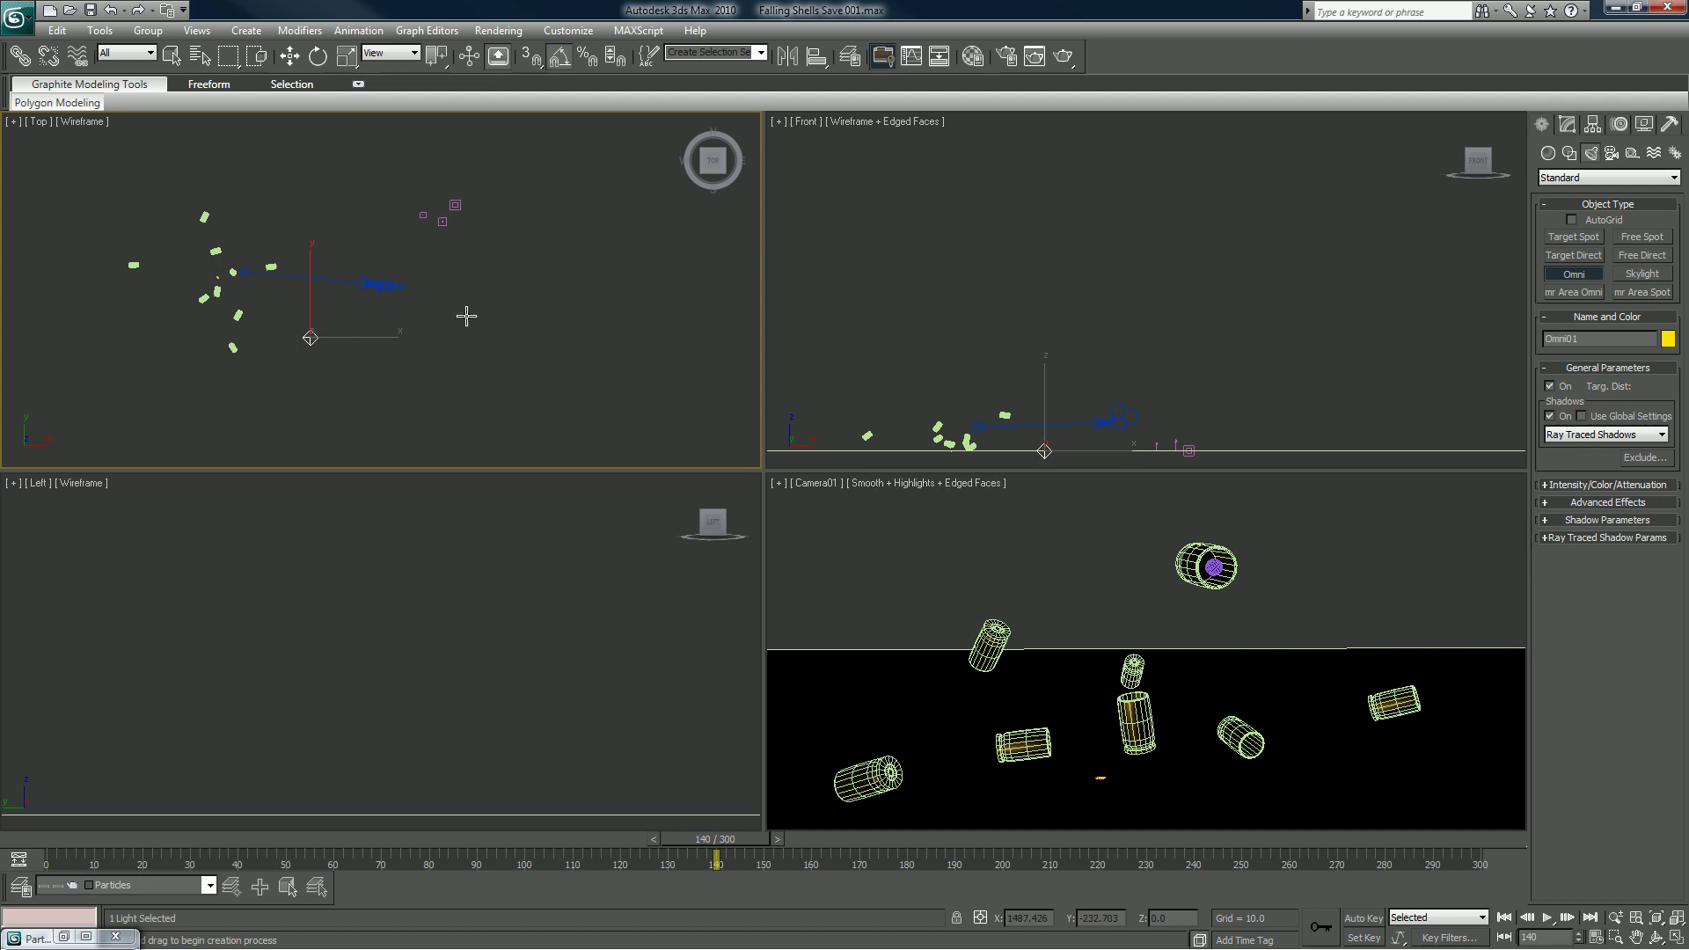
Step: At frame 300, move the Omni light beside the camera and raise it to a Z height of about 2859
left_click(290, 57)
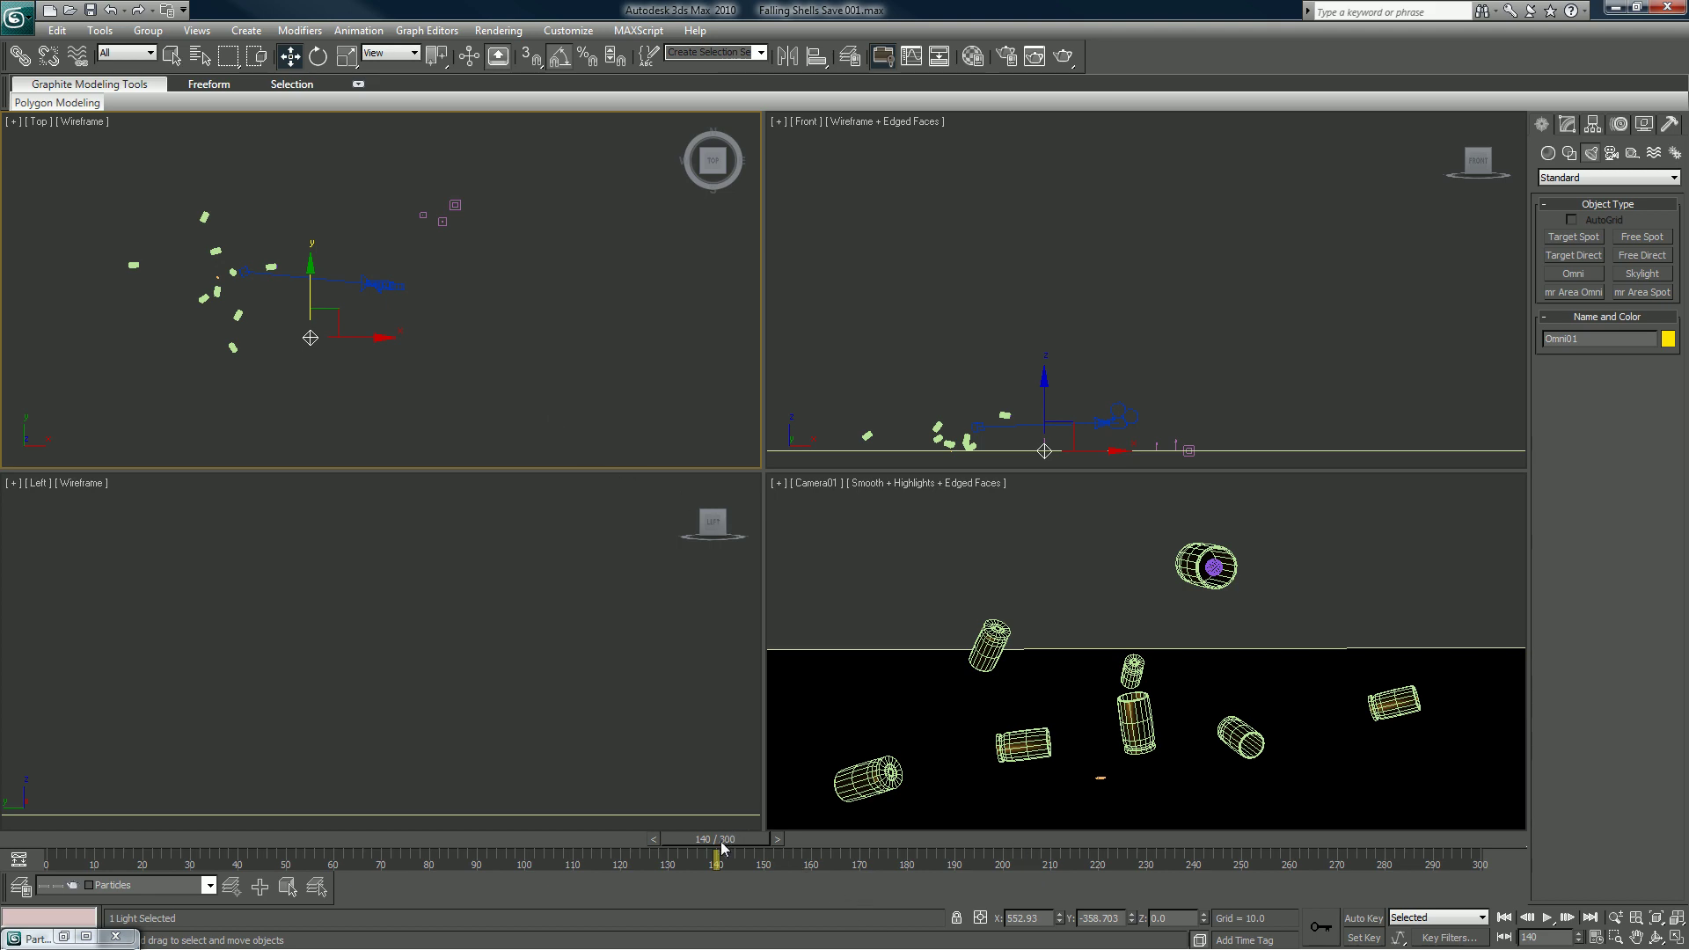
left_click_drag(721, 846, 1487, 846)
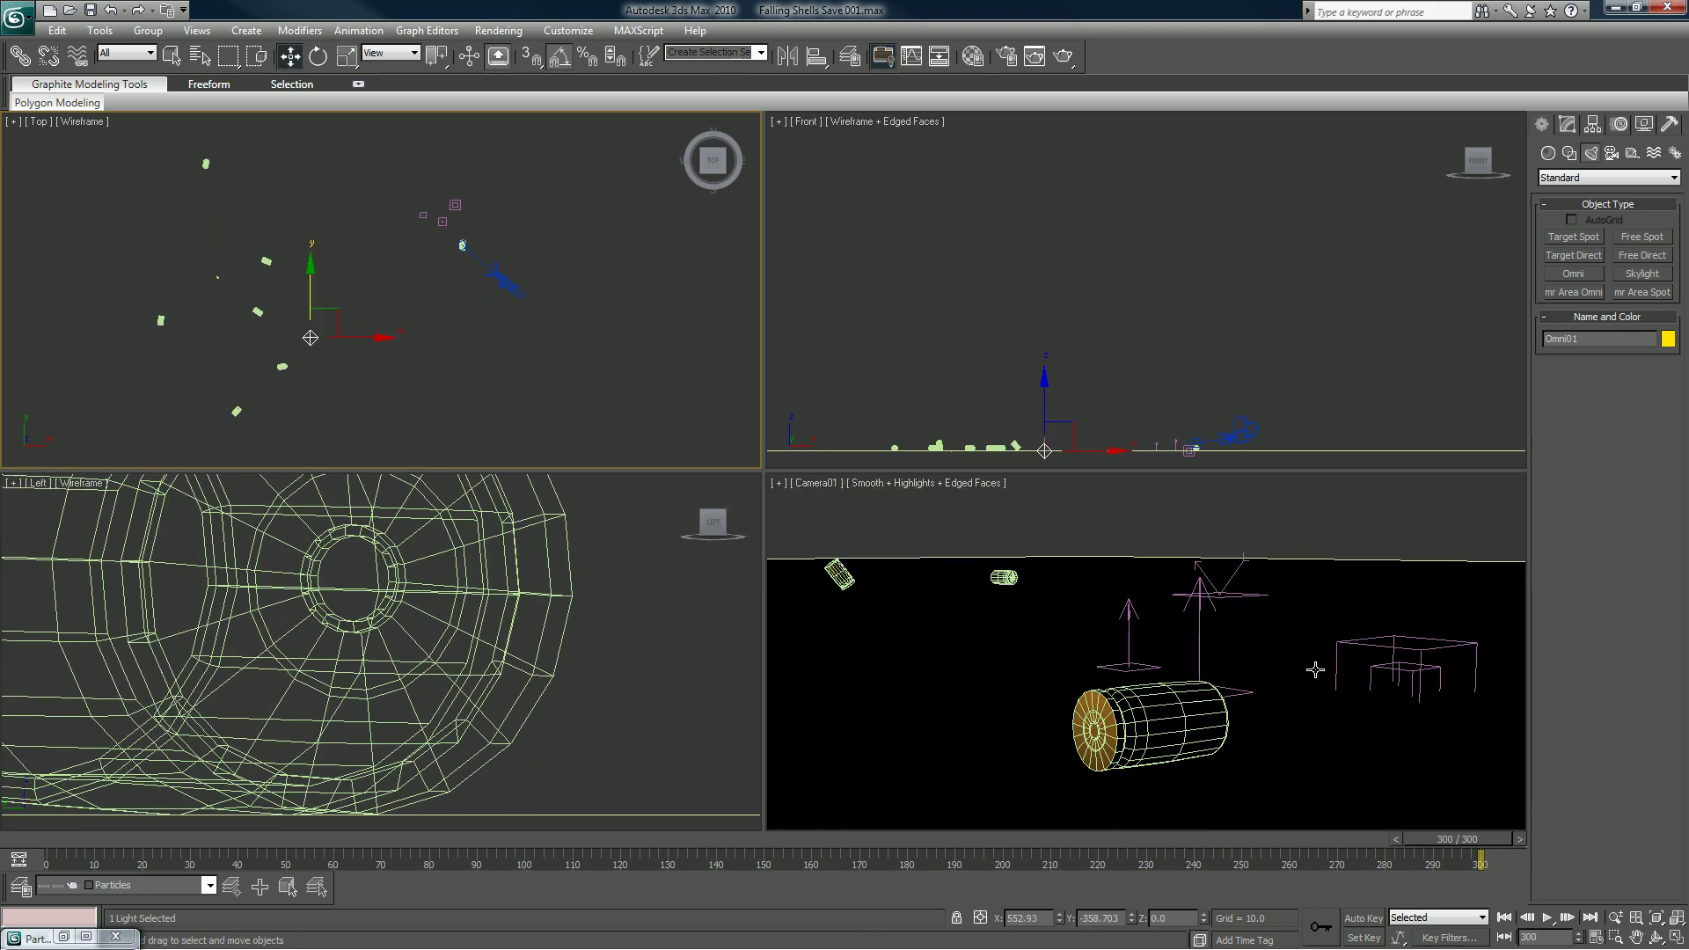
left_click_drag(333, 307, 538, 212)
right_click(1281, 347)
scroll(1282, 346, "down", 3)
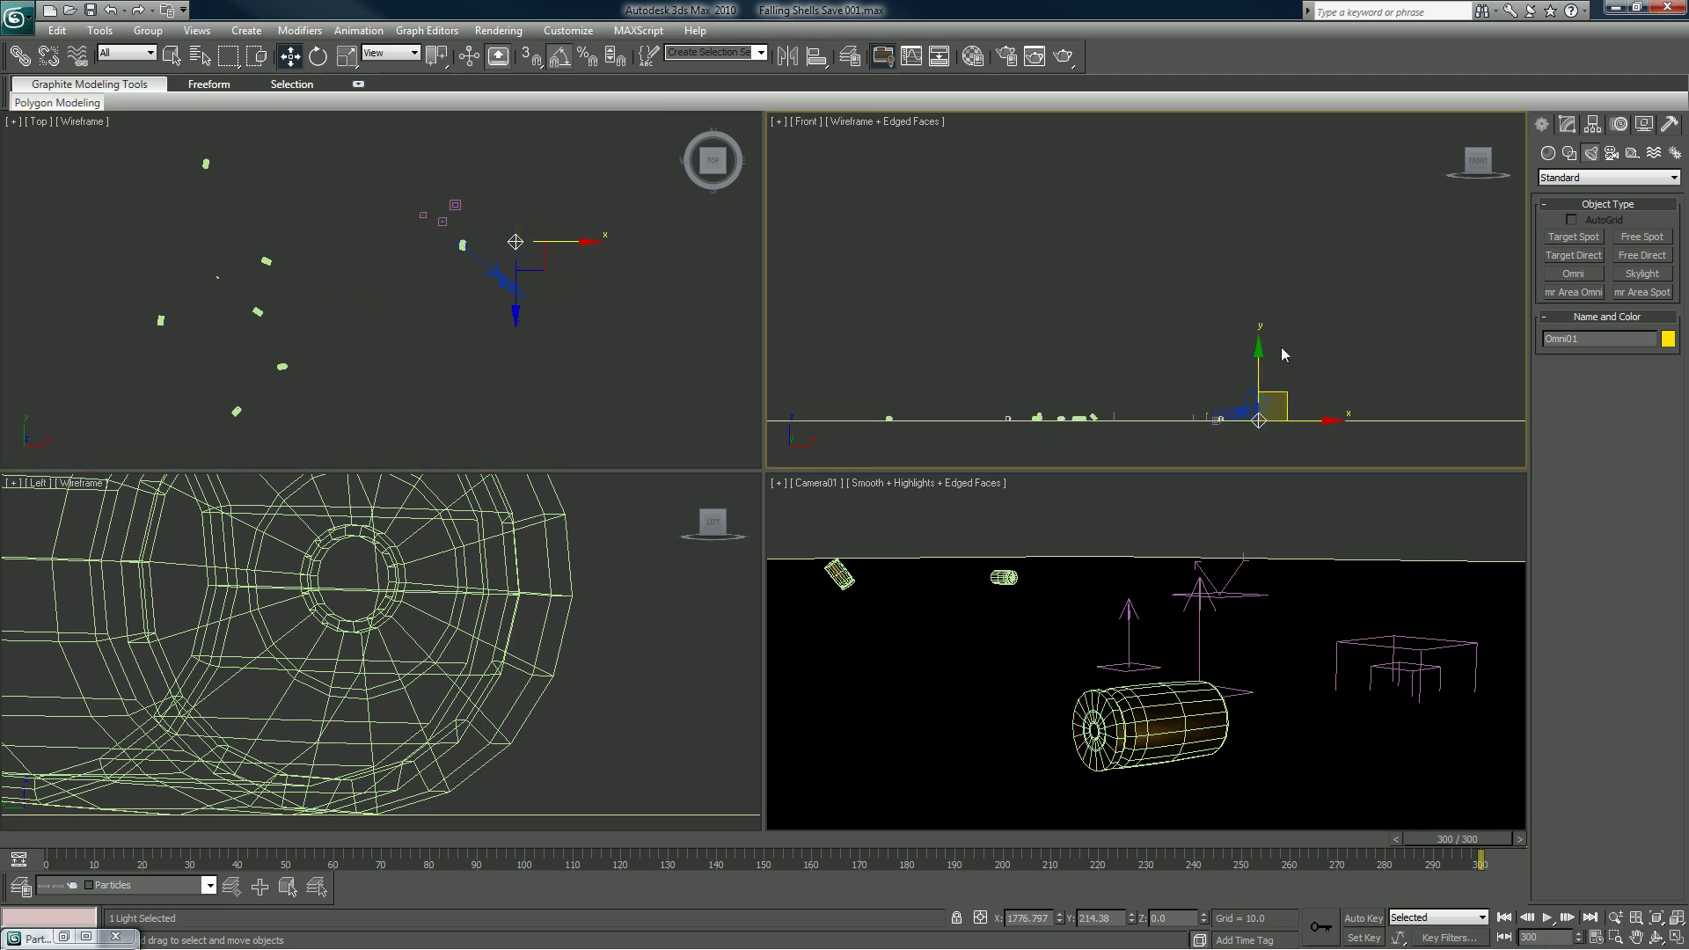
left_click_drag(1275, 349, 1309, 105)
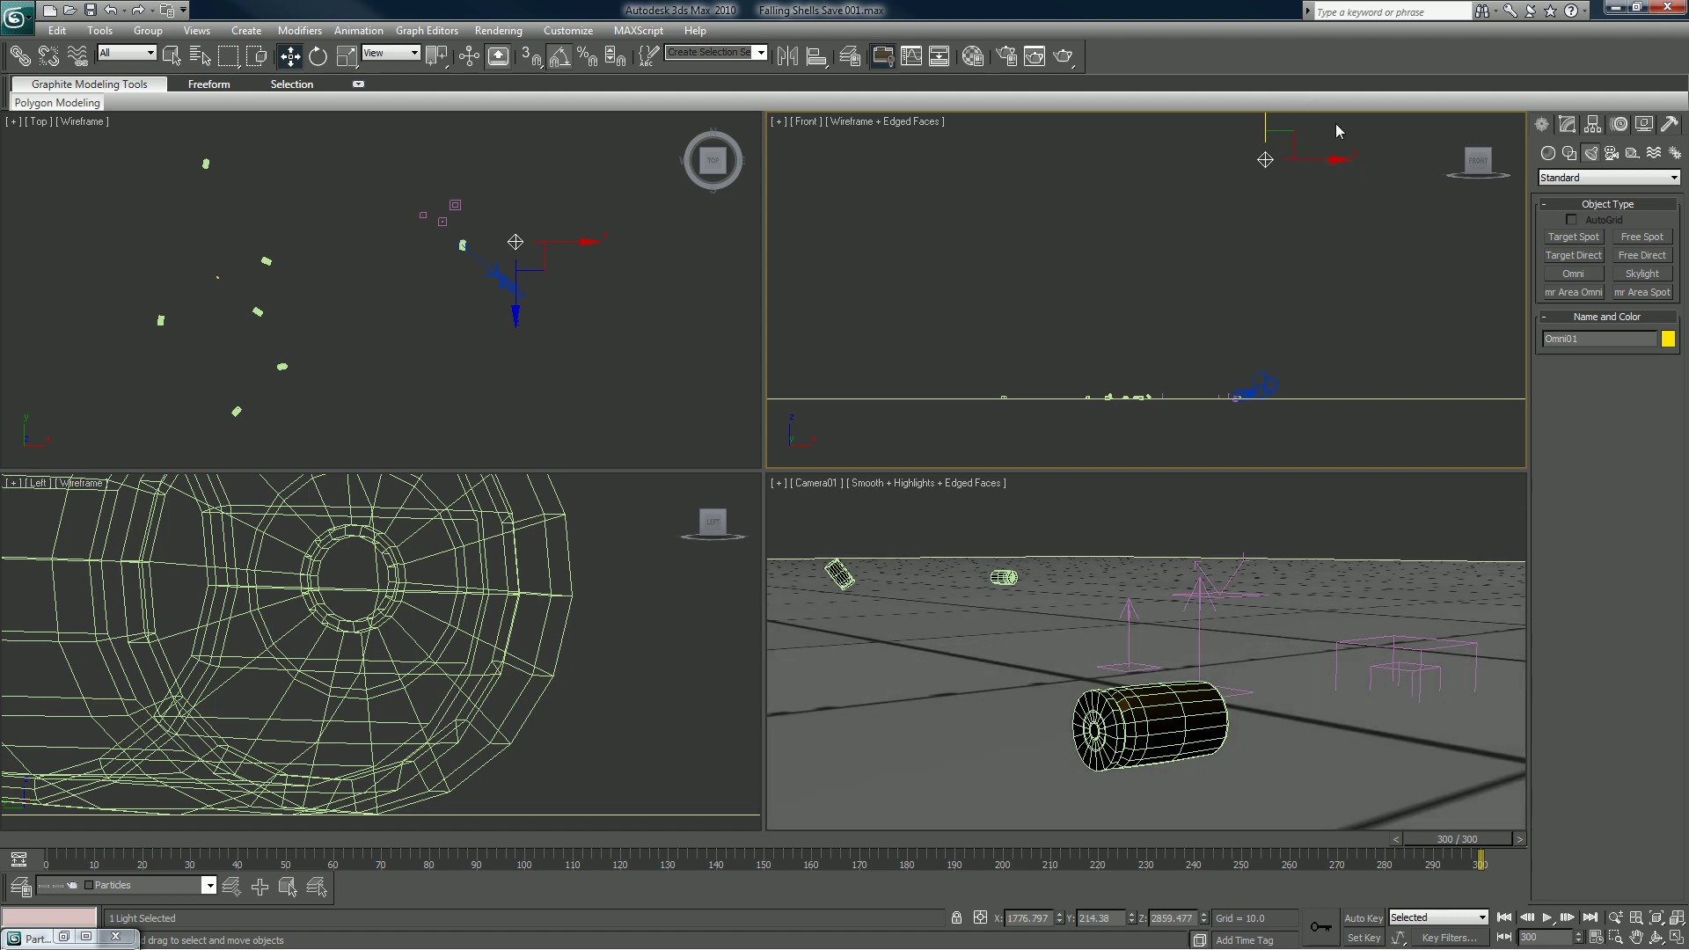
Step: Assign Ambient/Reflective Occlusion (3dsmax) as the Omni light's mental ray light shader
left_click(1567, 124)
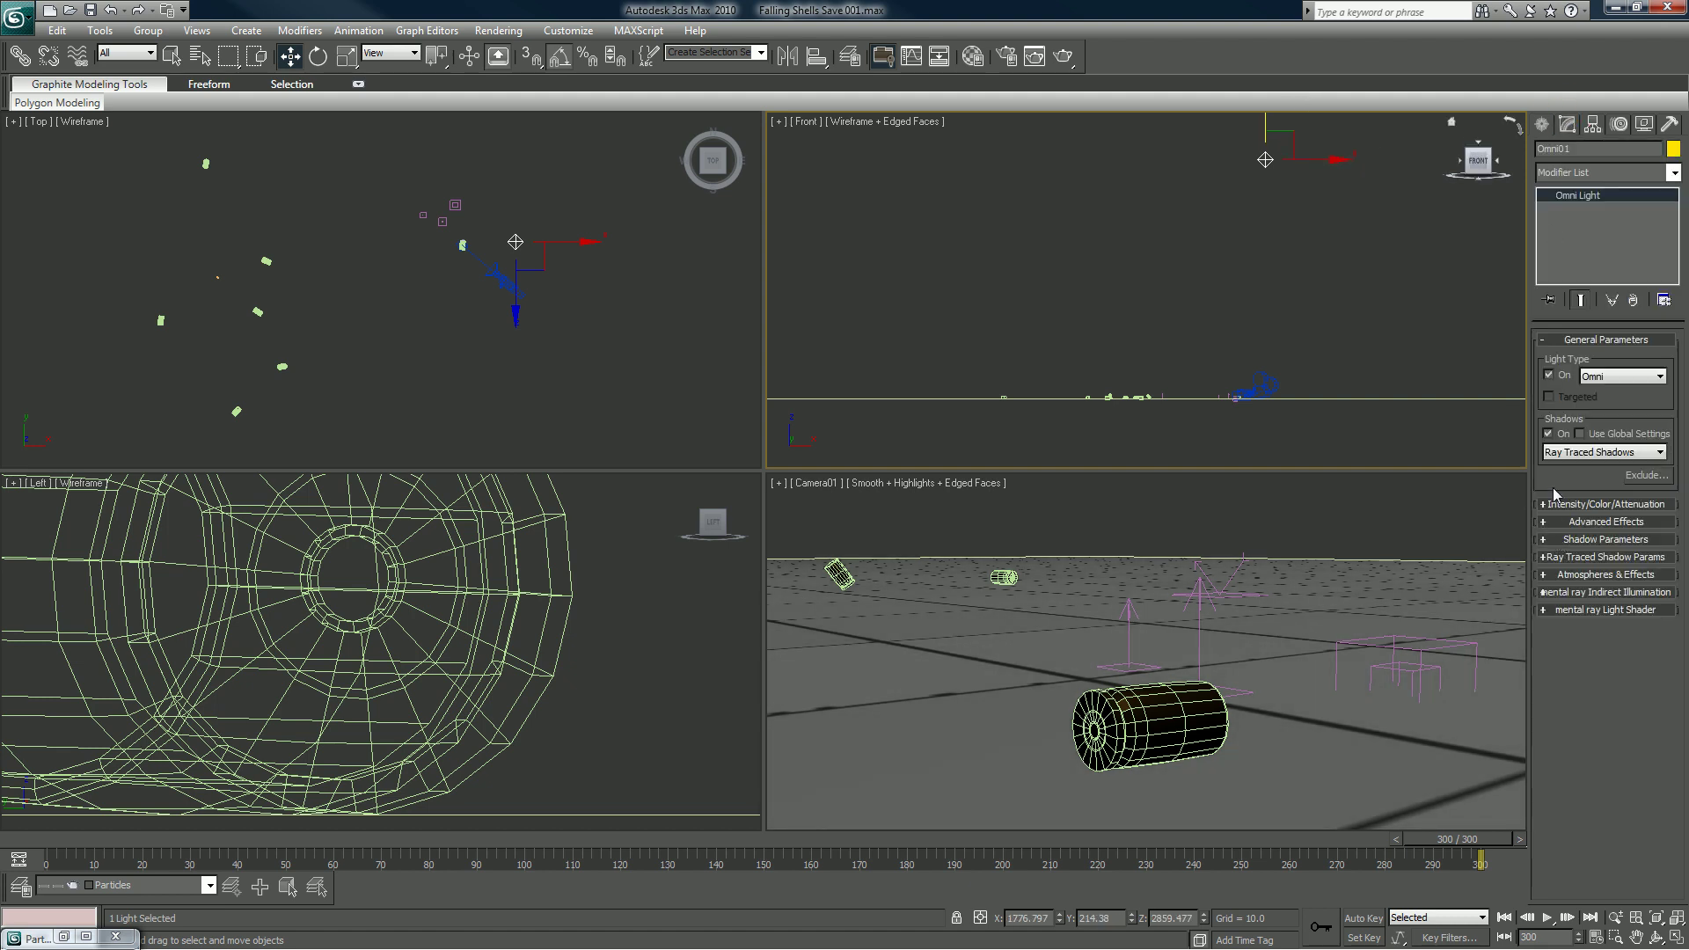
left_click(1563, 612)
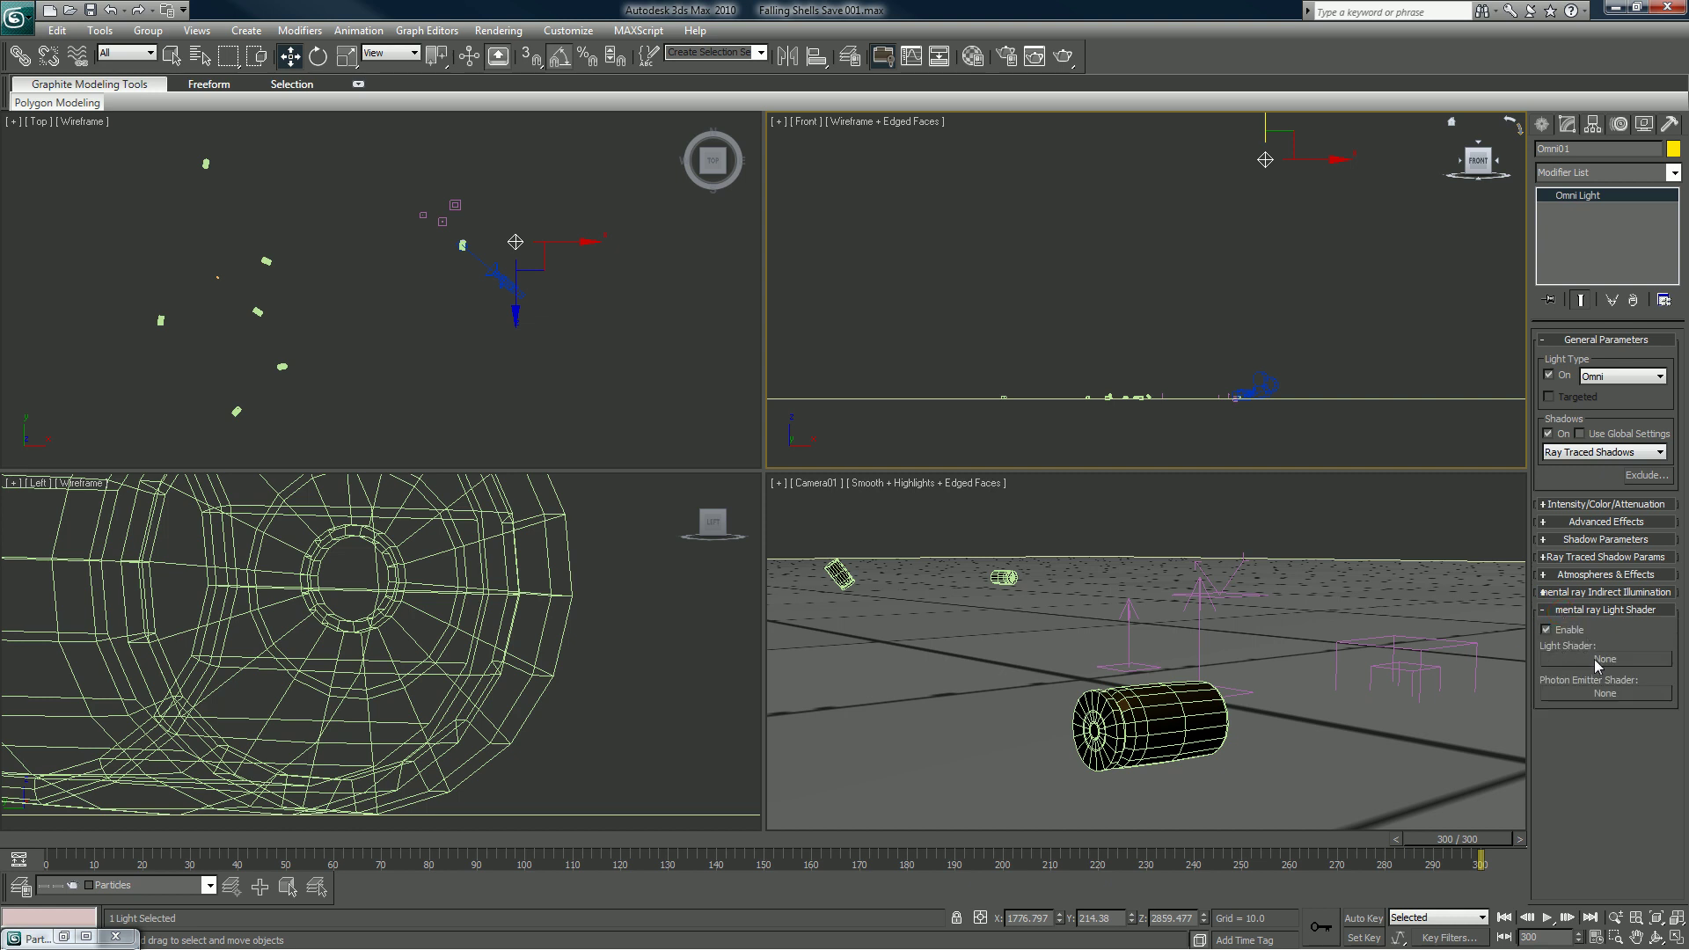
left_click(1601, 659)
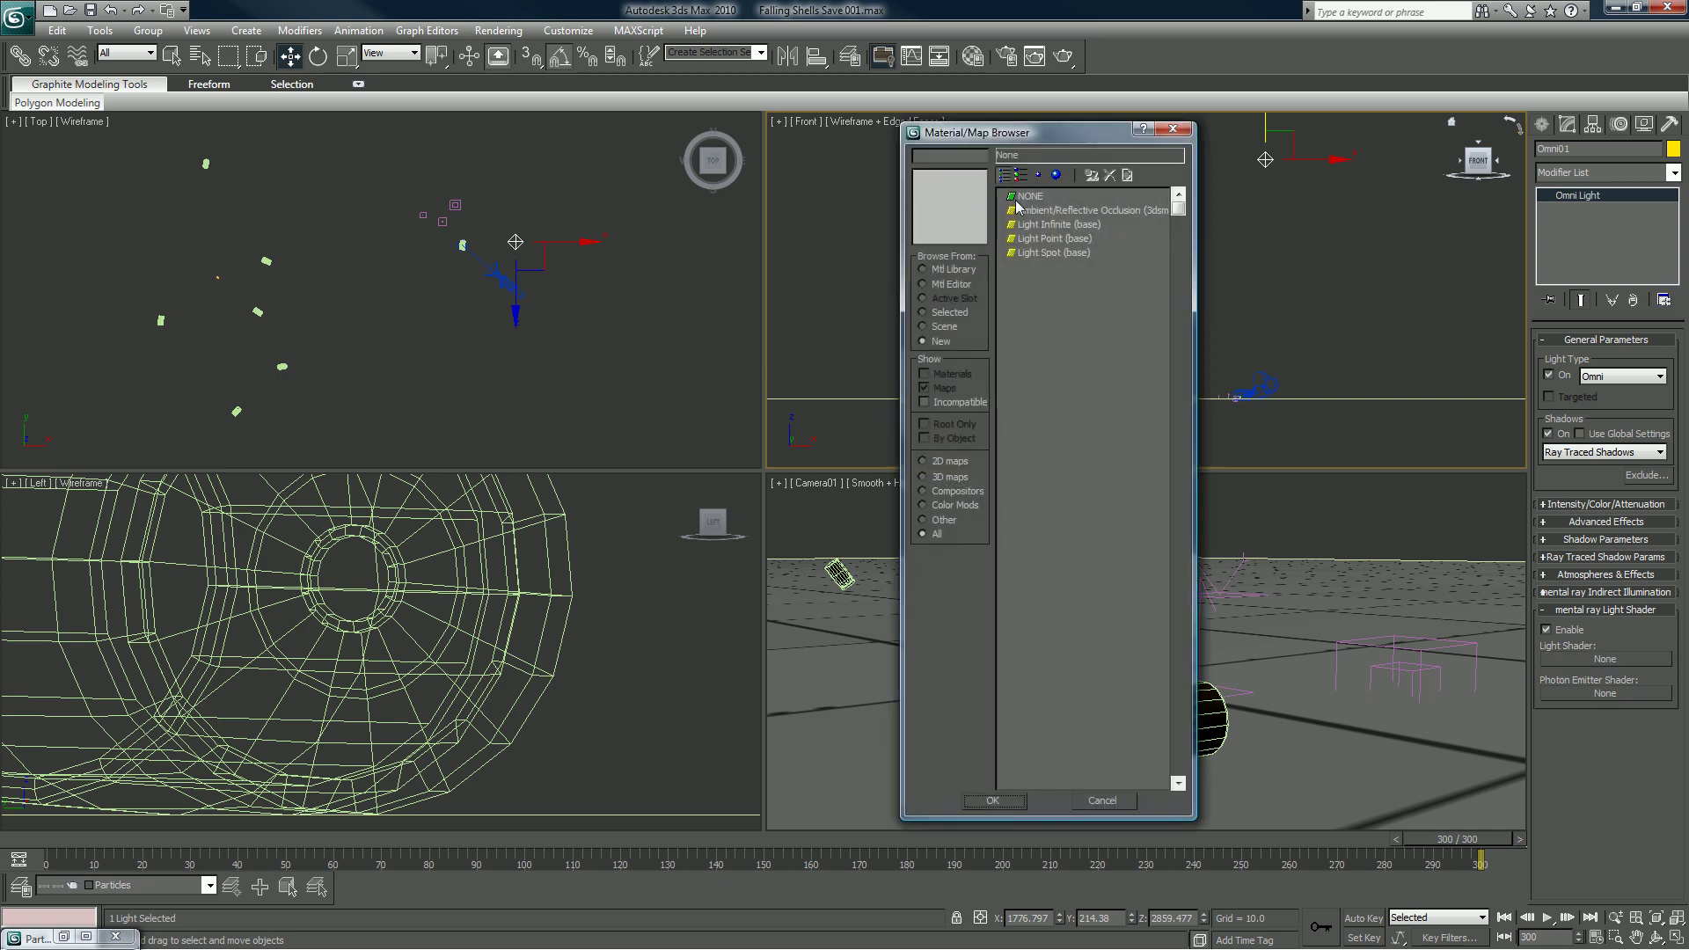
left_click(1023, 209)
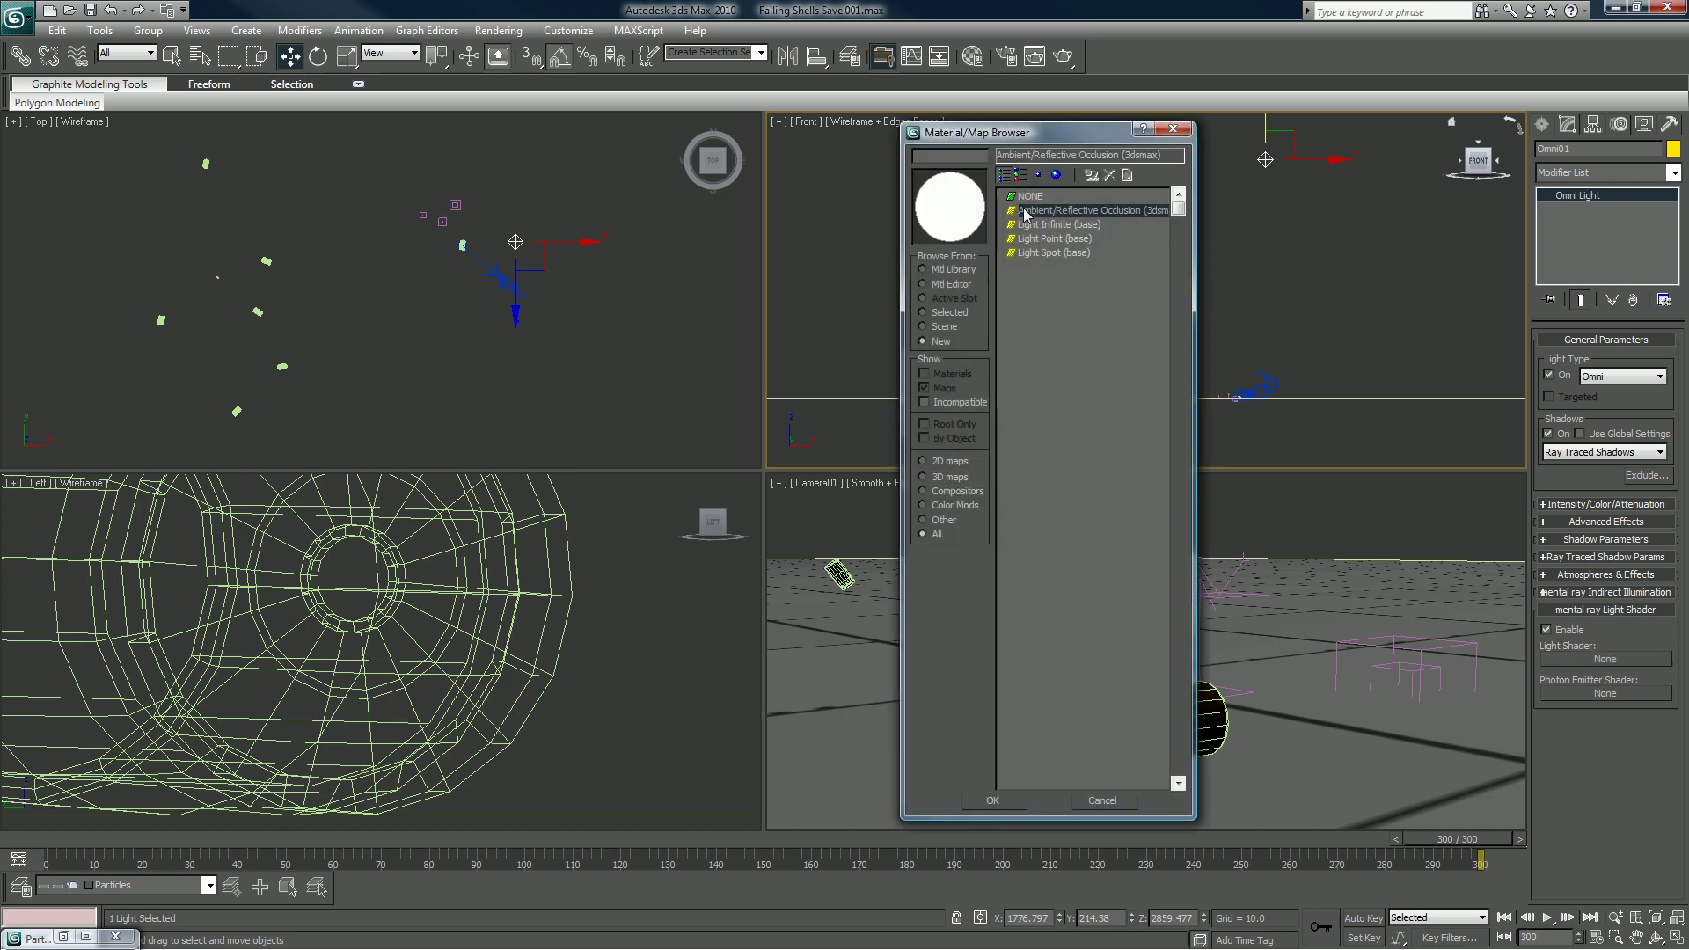
double_click(1022, 209)
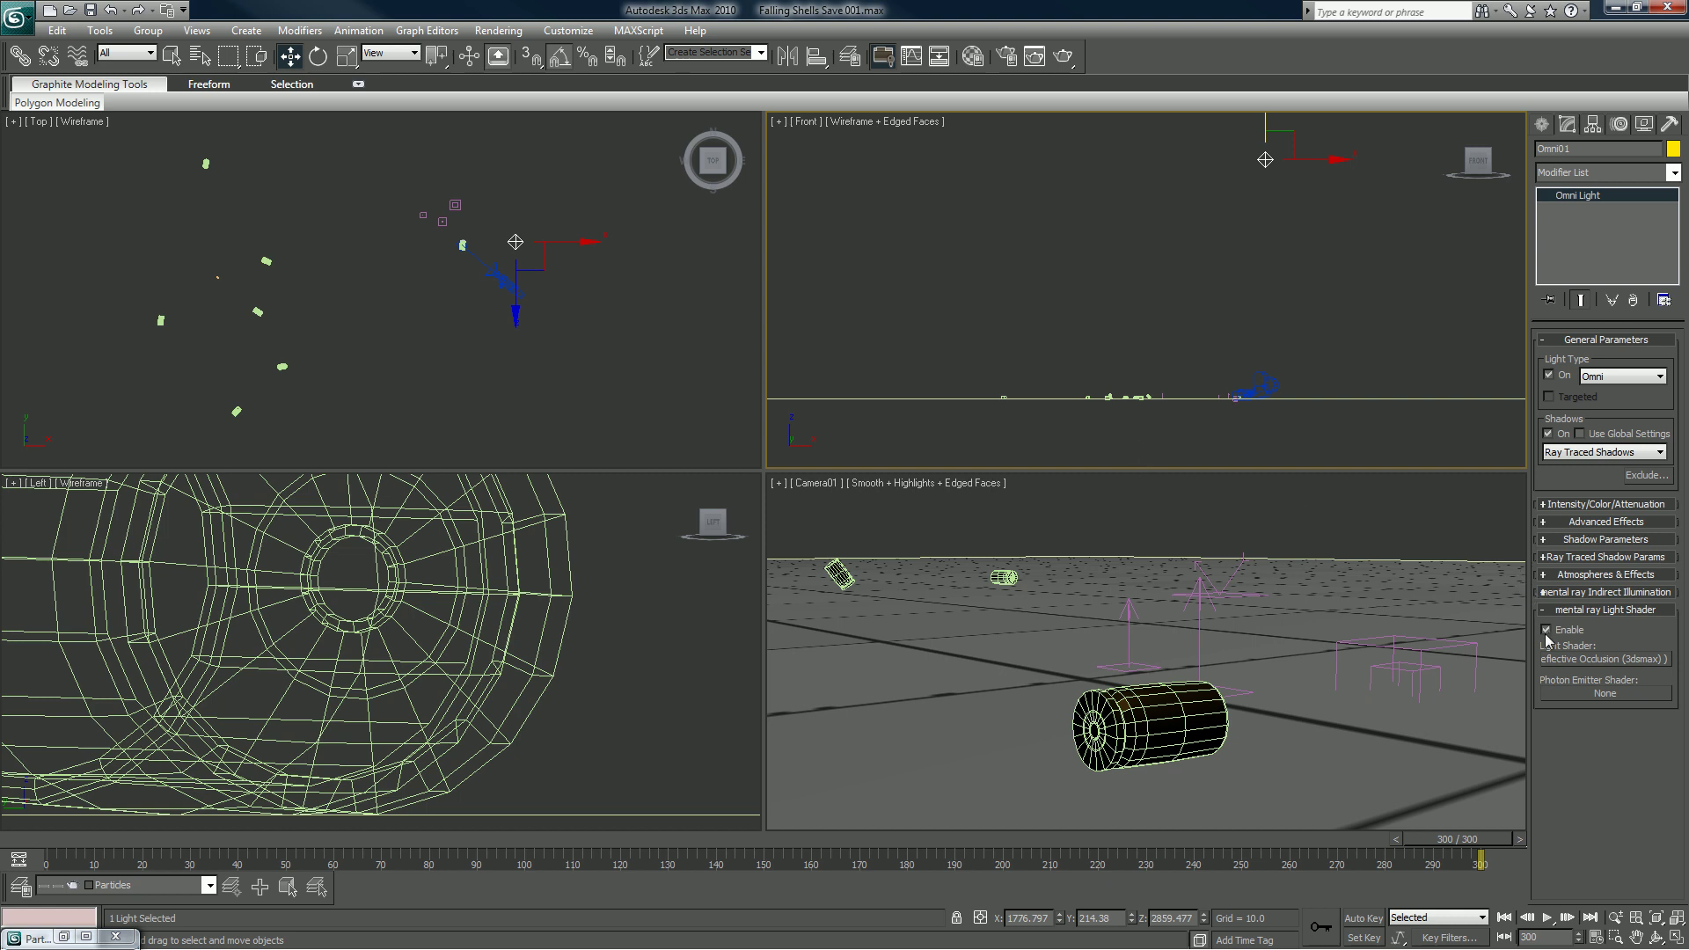
Step: Render frame 300 from Camera01 with the light shader disabled and clone the rendered image for comparison
left_click(1066, 60)
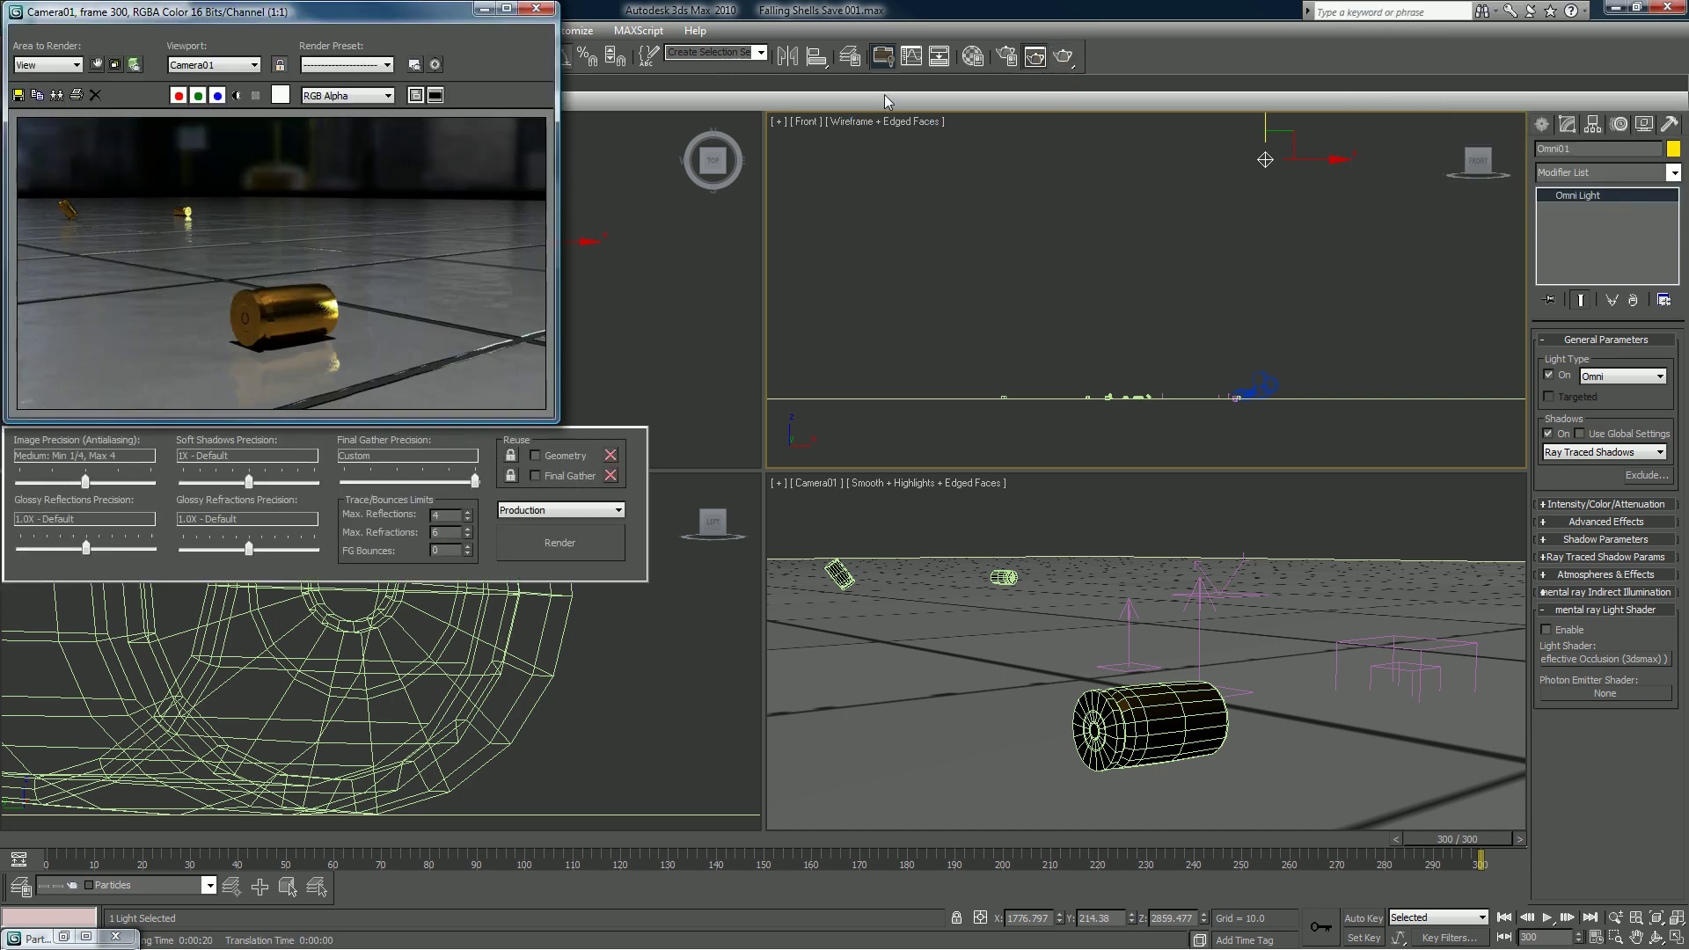
left_click(57, 95)
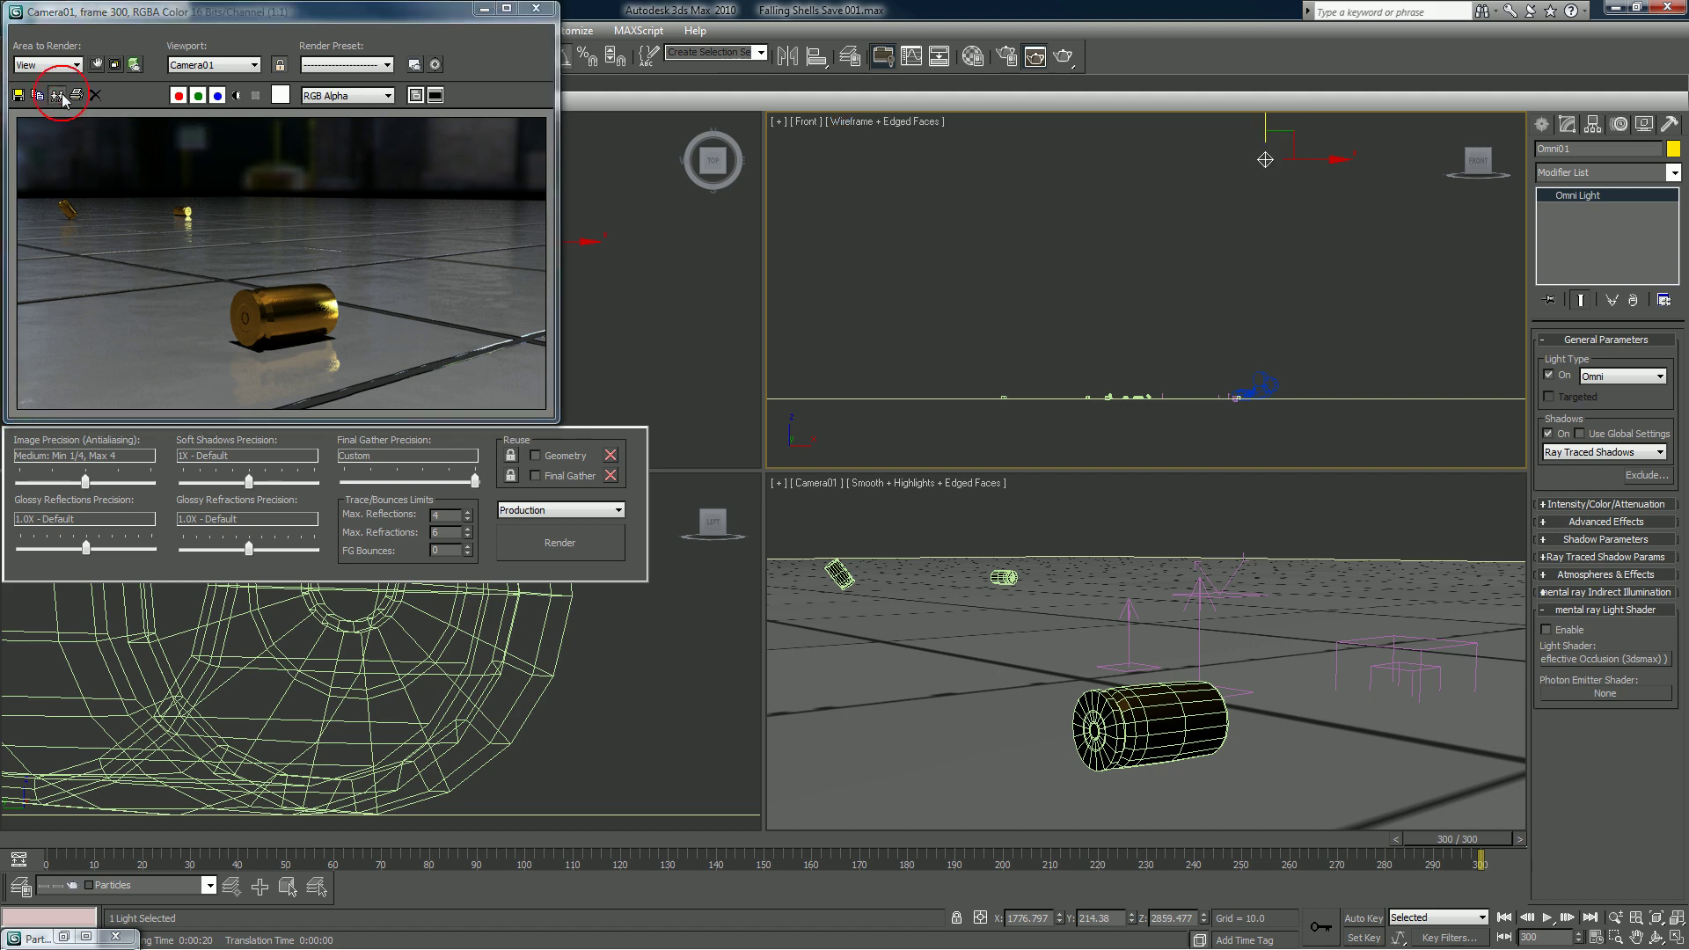
mouse_move(1571, 326)
left_mouse_down()
mouse_move(1019, 159)
mouse_move(879, 139)
left_mouse_up()
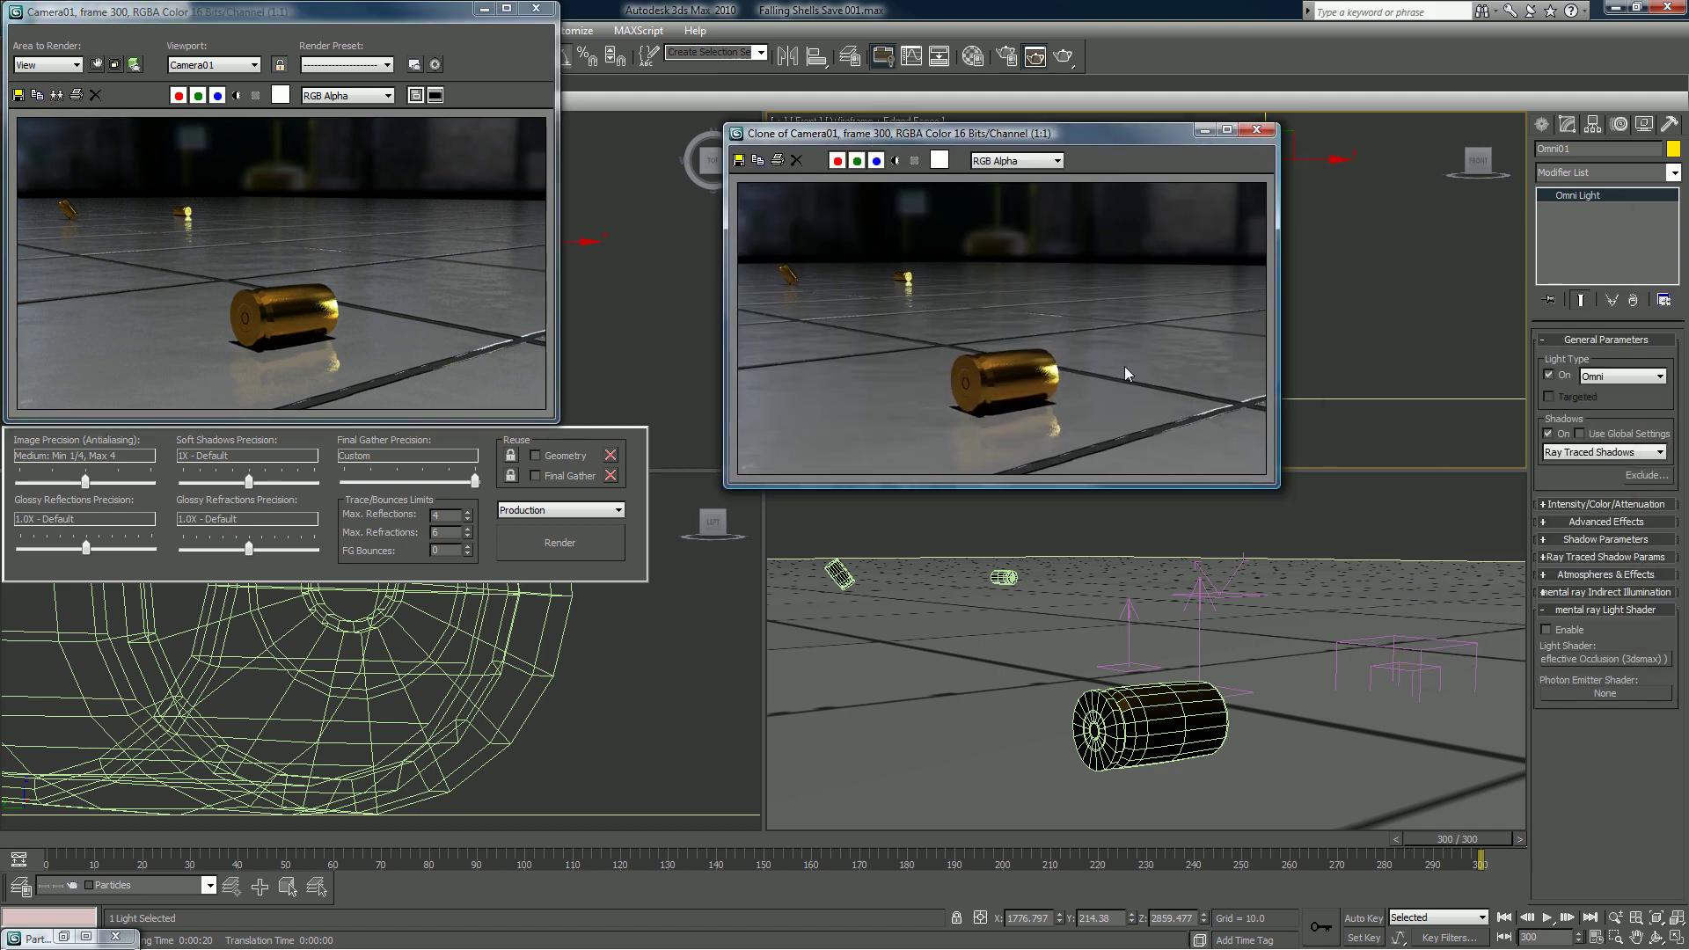
Step: Enable the Omni's mental ray light shader, render frame 300 again to compare with the clone, and close both images
left_click(1546, 630)
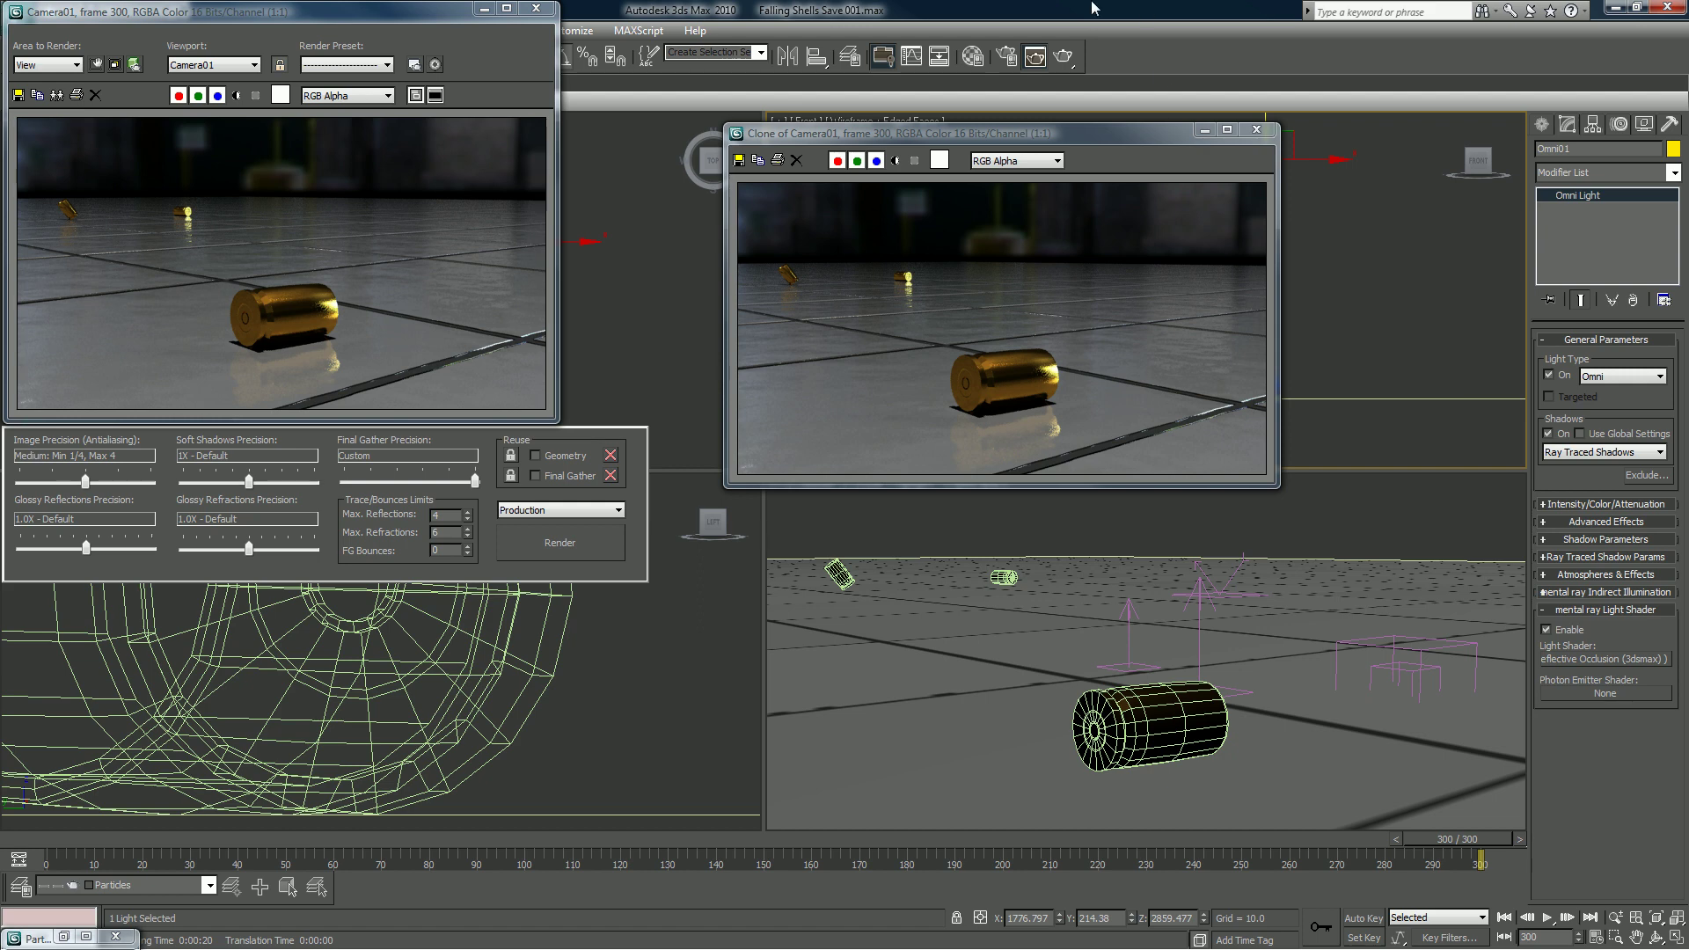
left_click(562, 544)
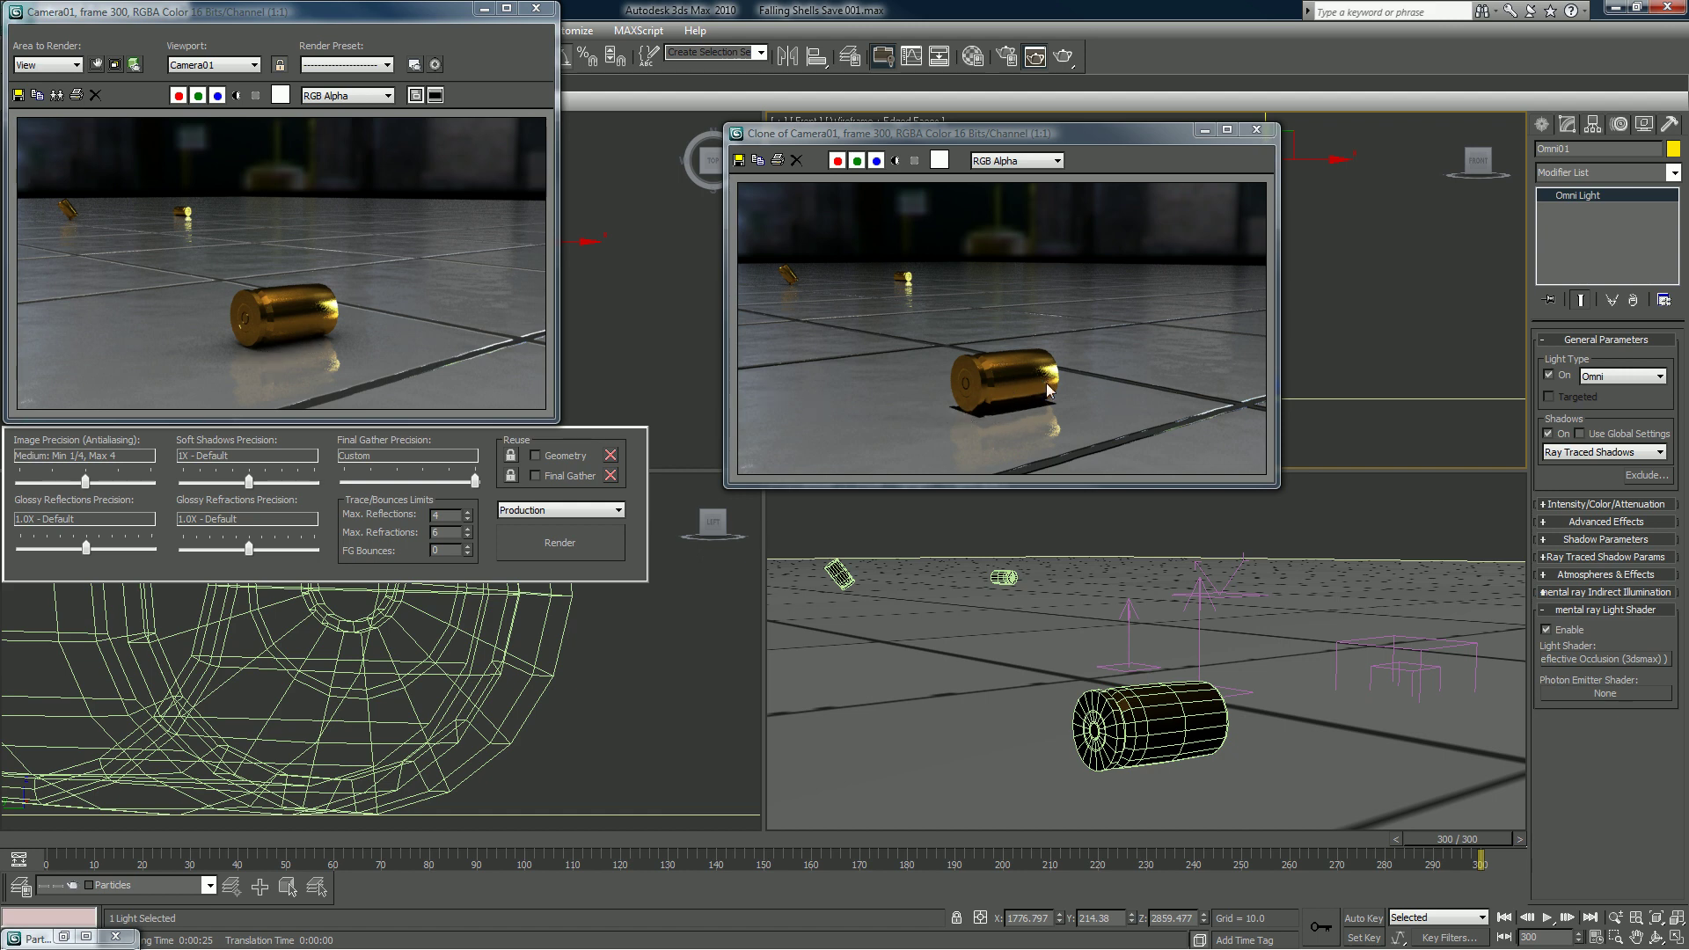
left_click(1257, 129)
left_click(536, 8)
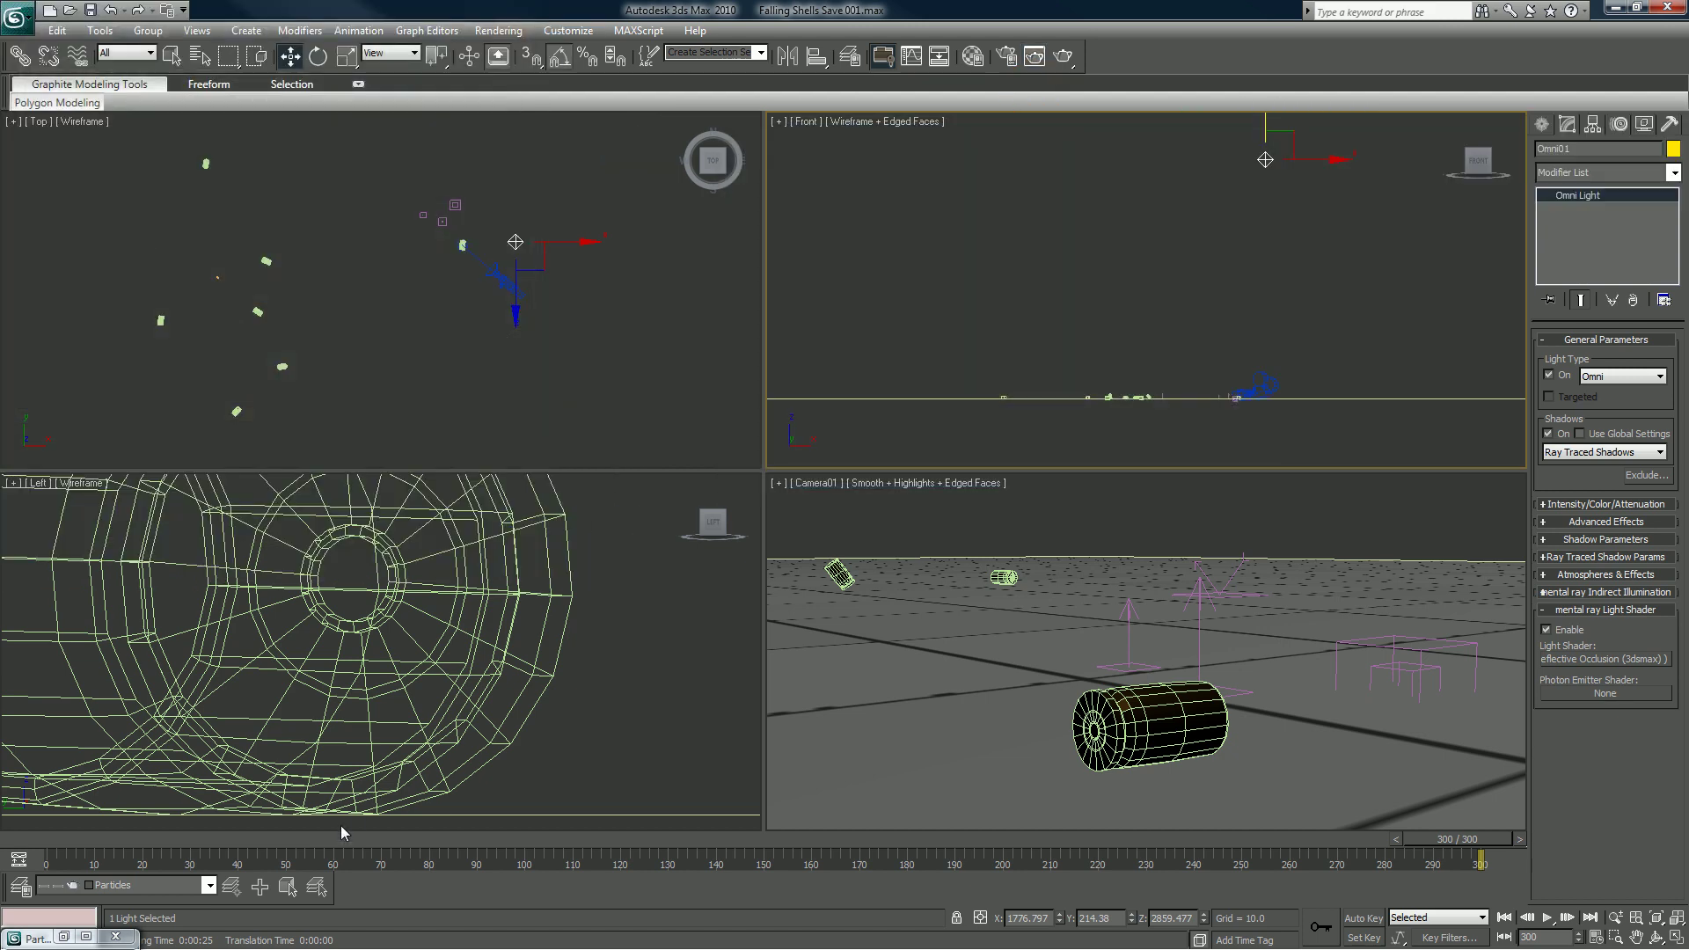
Step: Scrub the animation to frame 113 and turn off edged faces in the Camera01 viewport
left_click_drag(103, 834, 598, 816)
key("w")
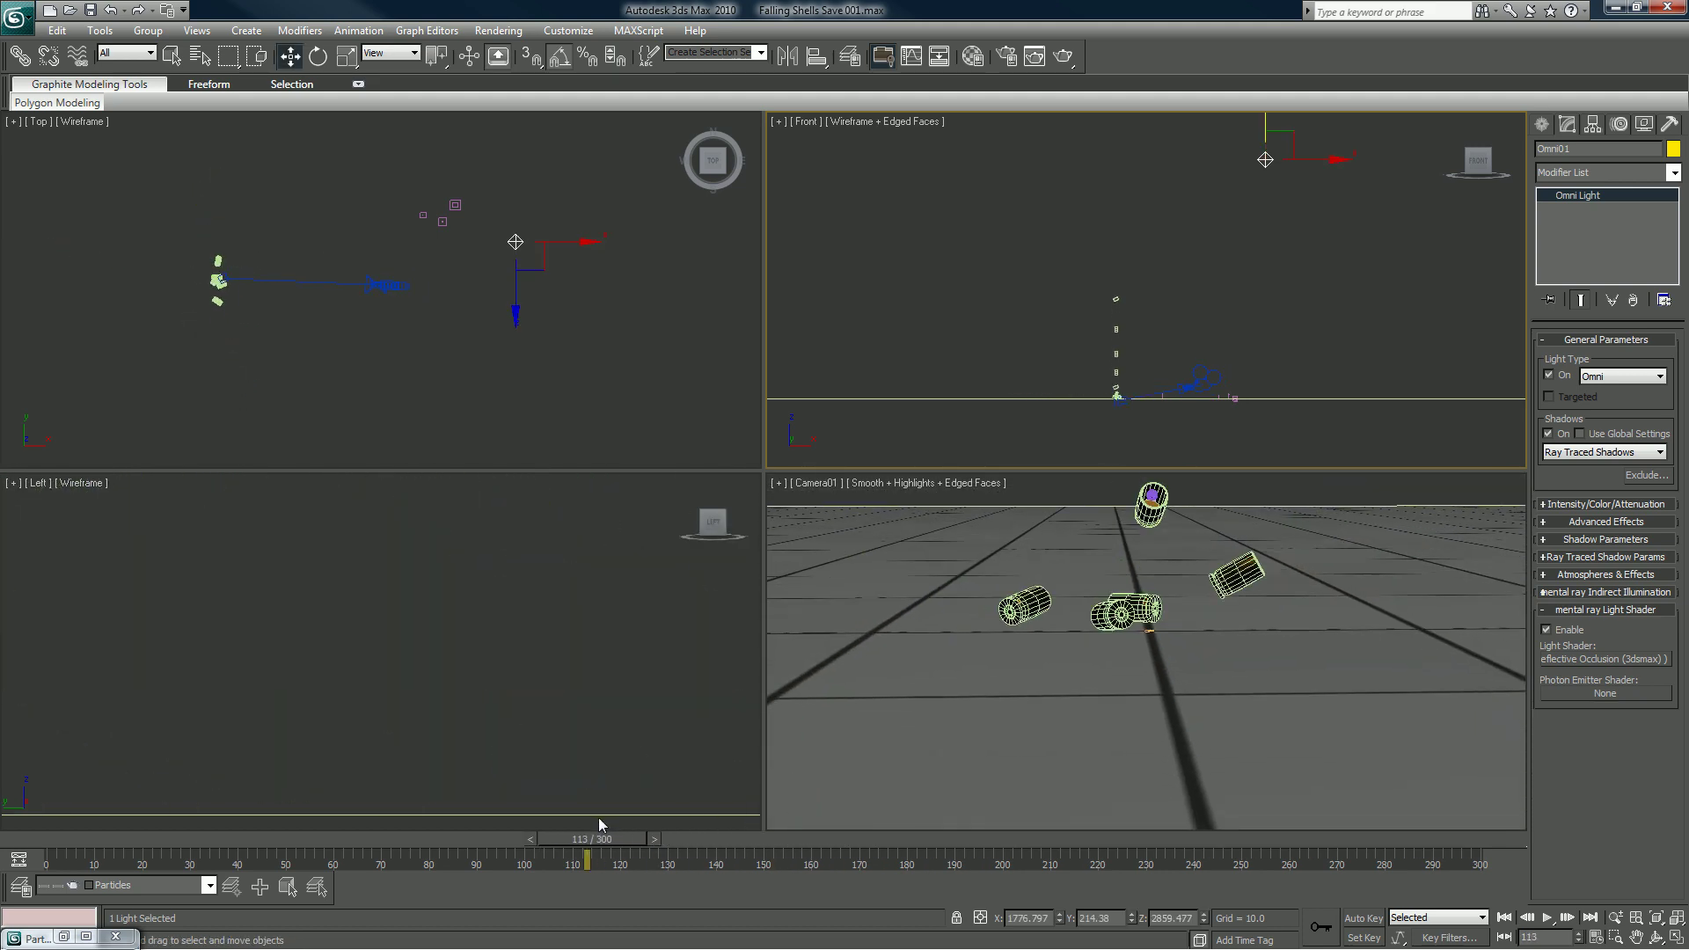
key("F4")
key("F4")
right_click(974, 493)
key("F4")
Step: Preview the shell animation through frame 300 in the camera view, deselect the light and return to frame 0
left_click_drag(590, 849, 520, 827)
key("/")
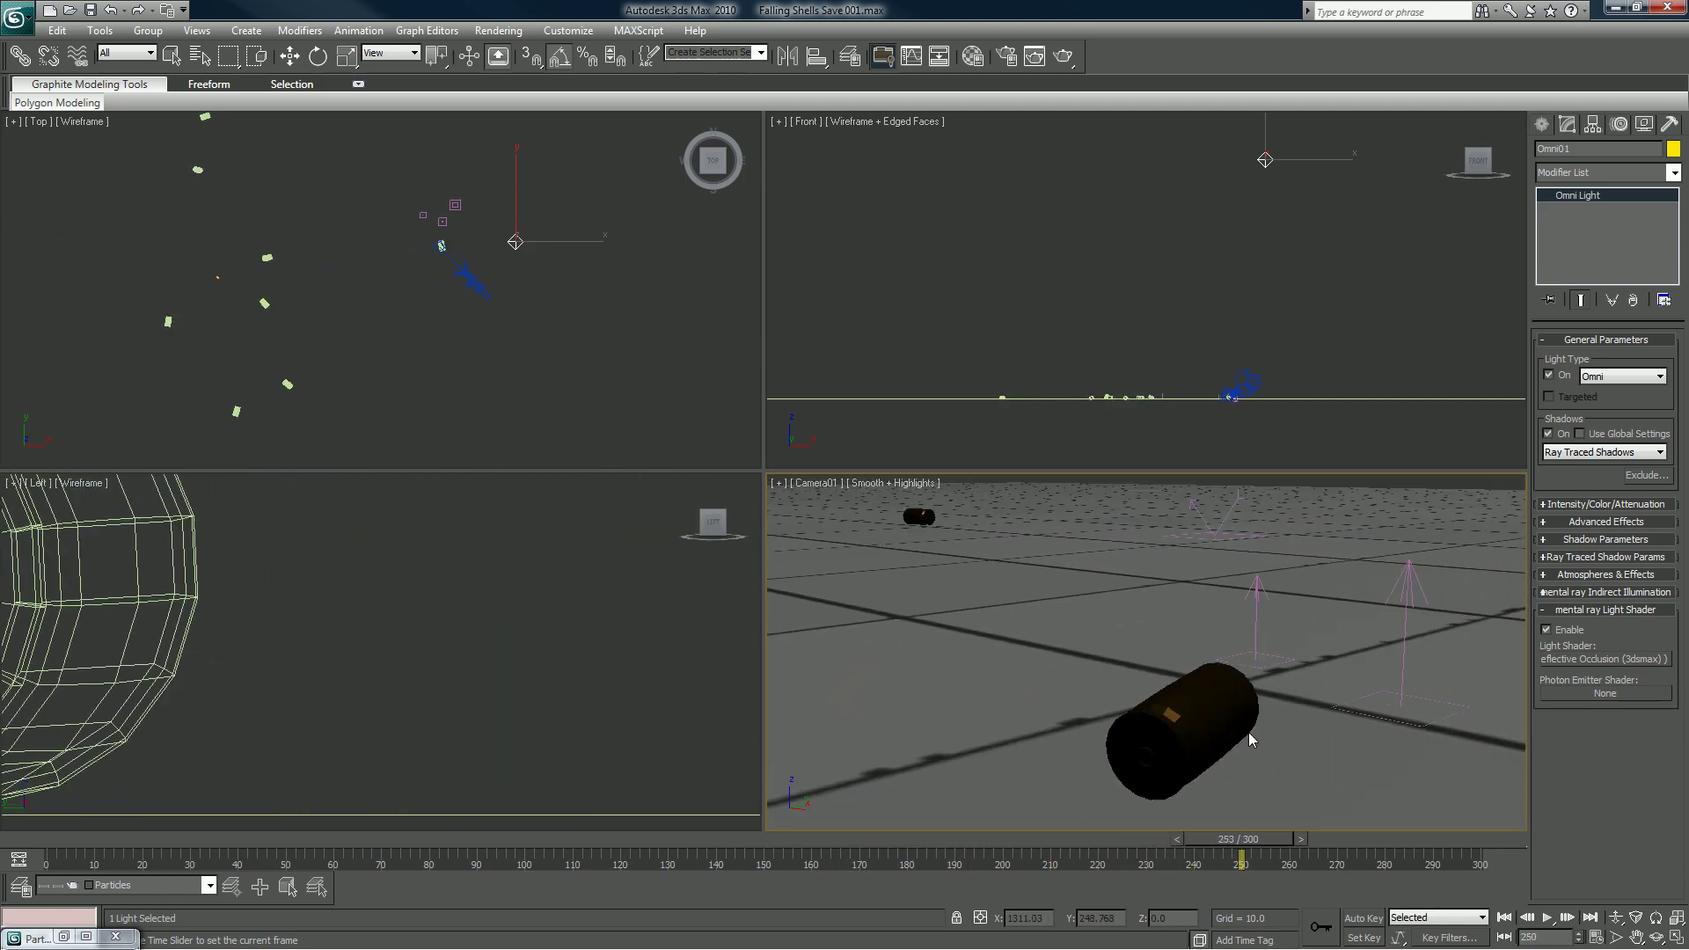
key("w")
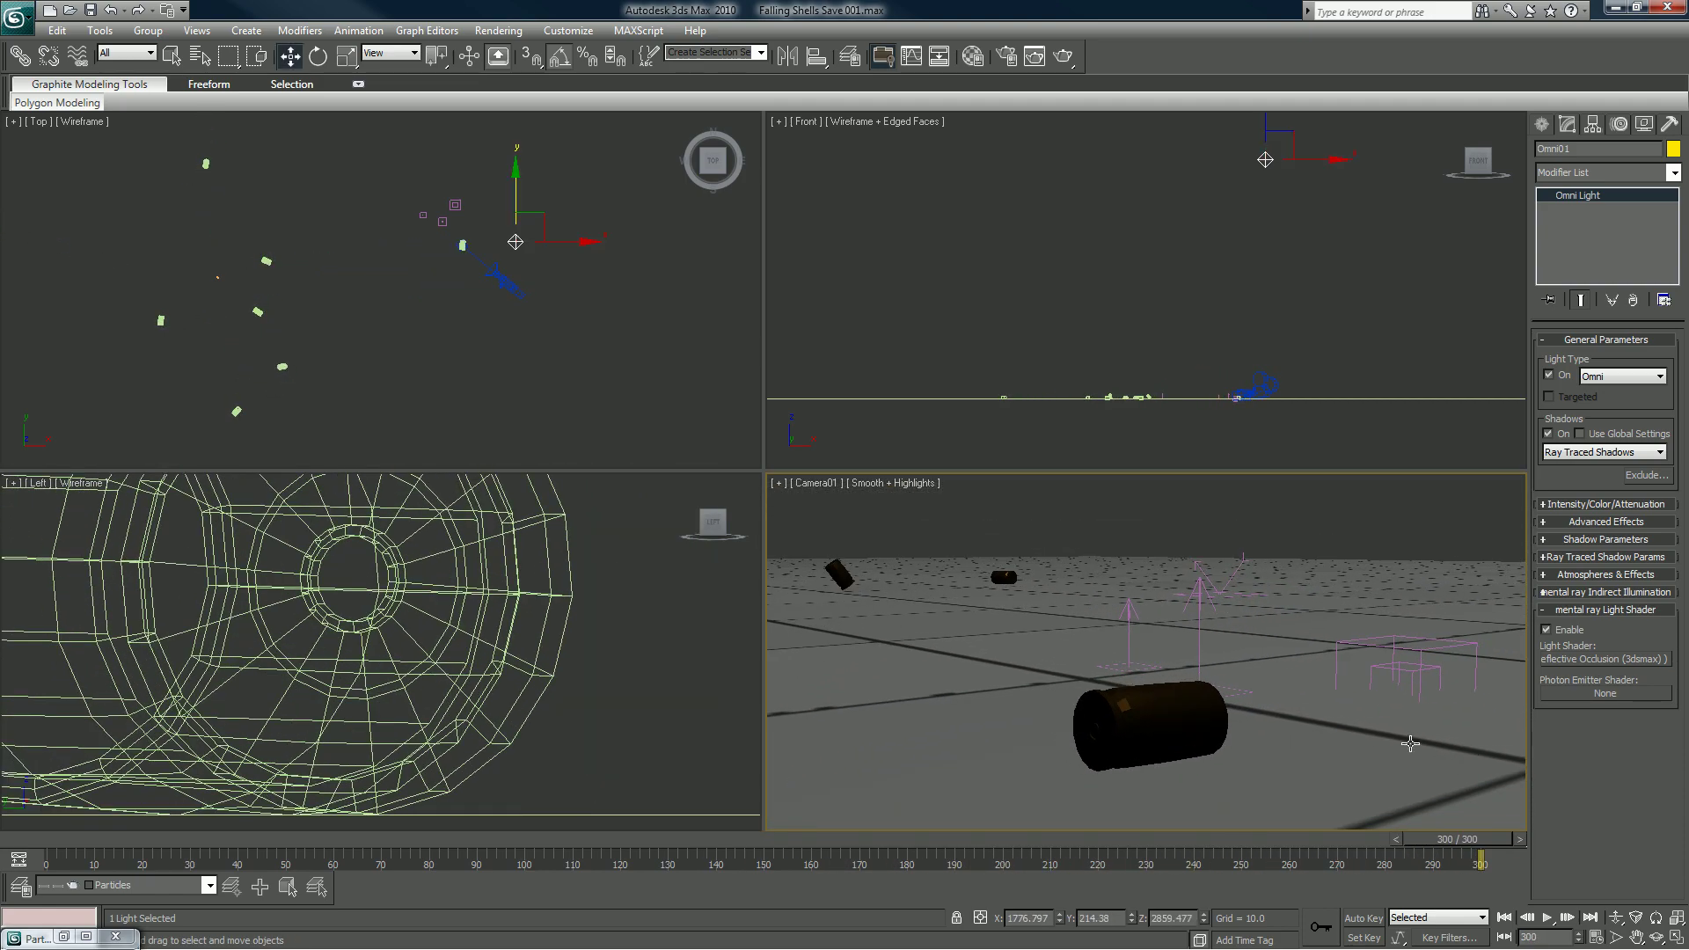
left_click(1196, 520)
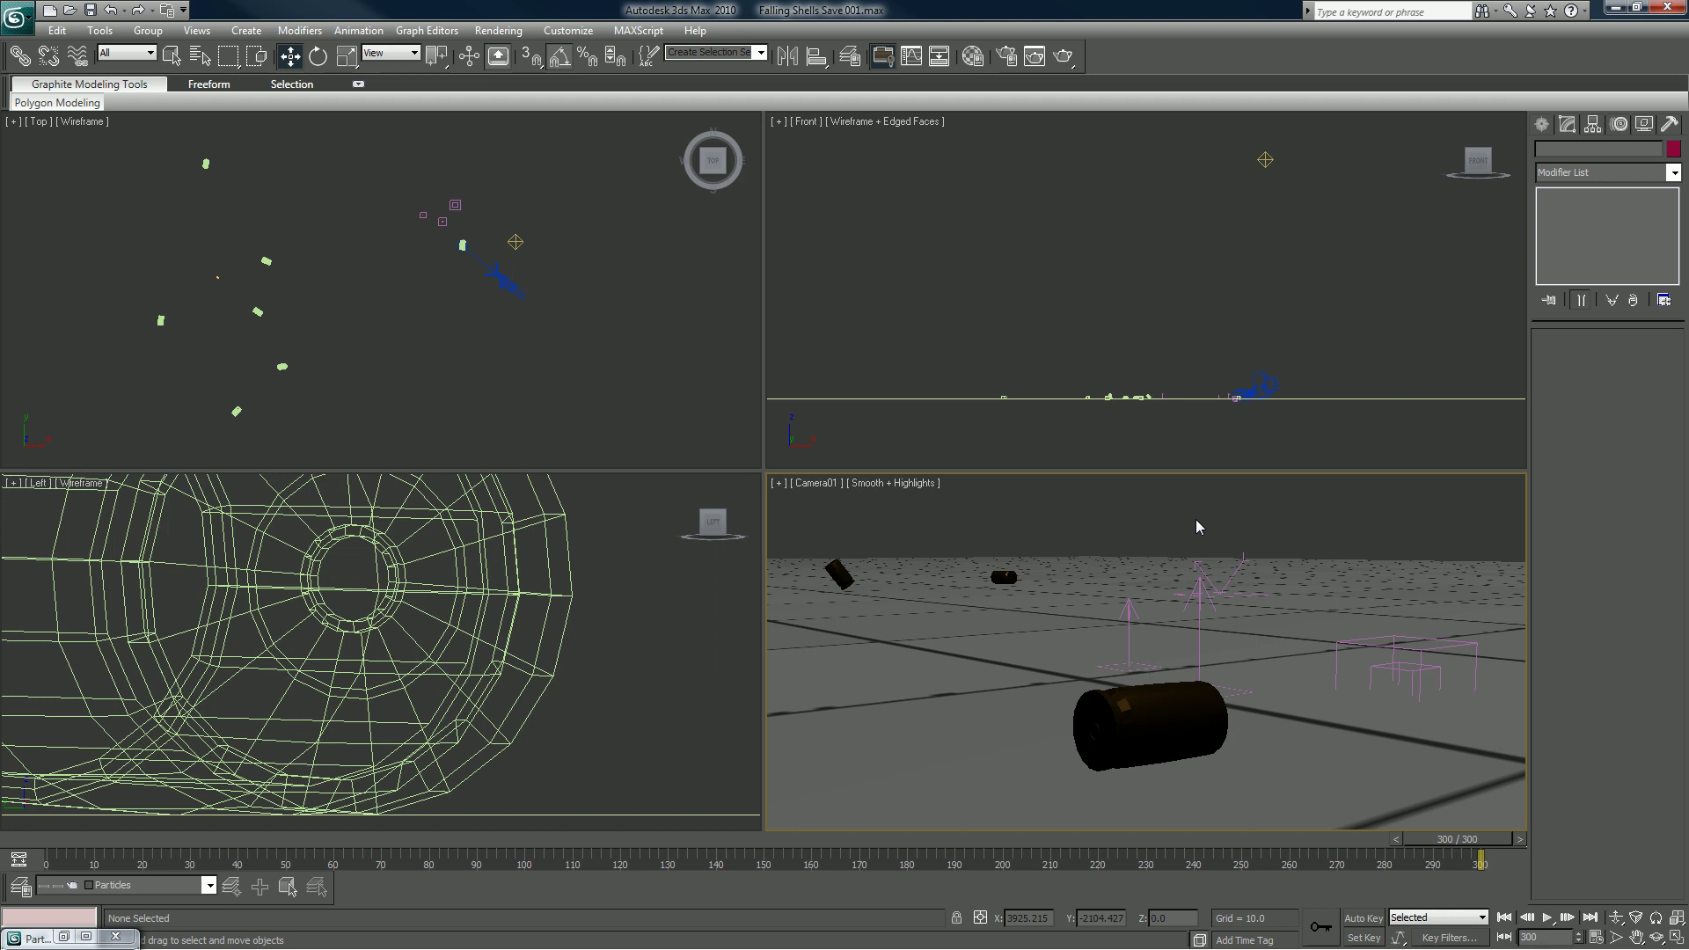
left_click(1504, 917)
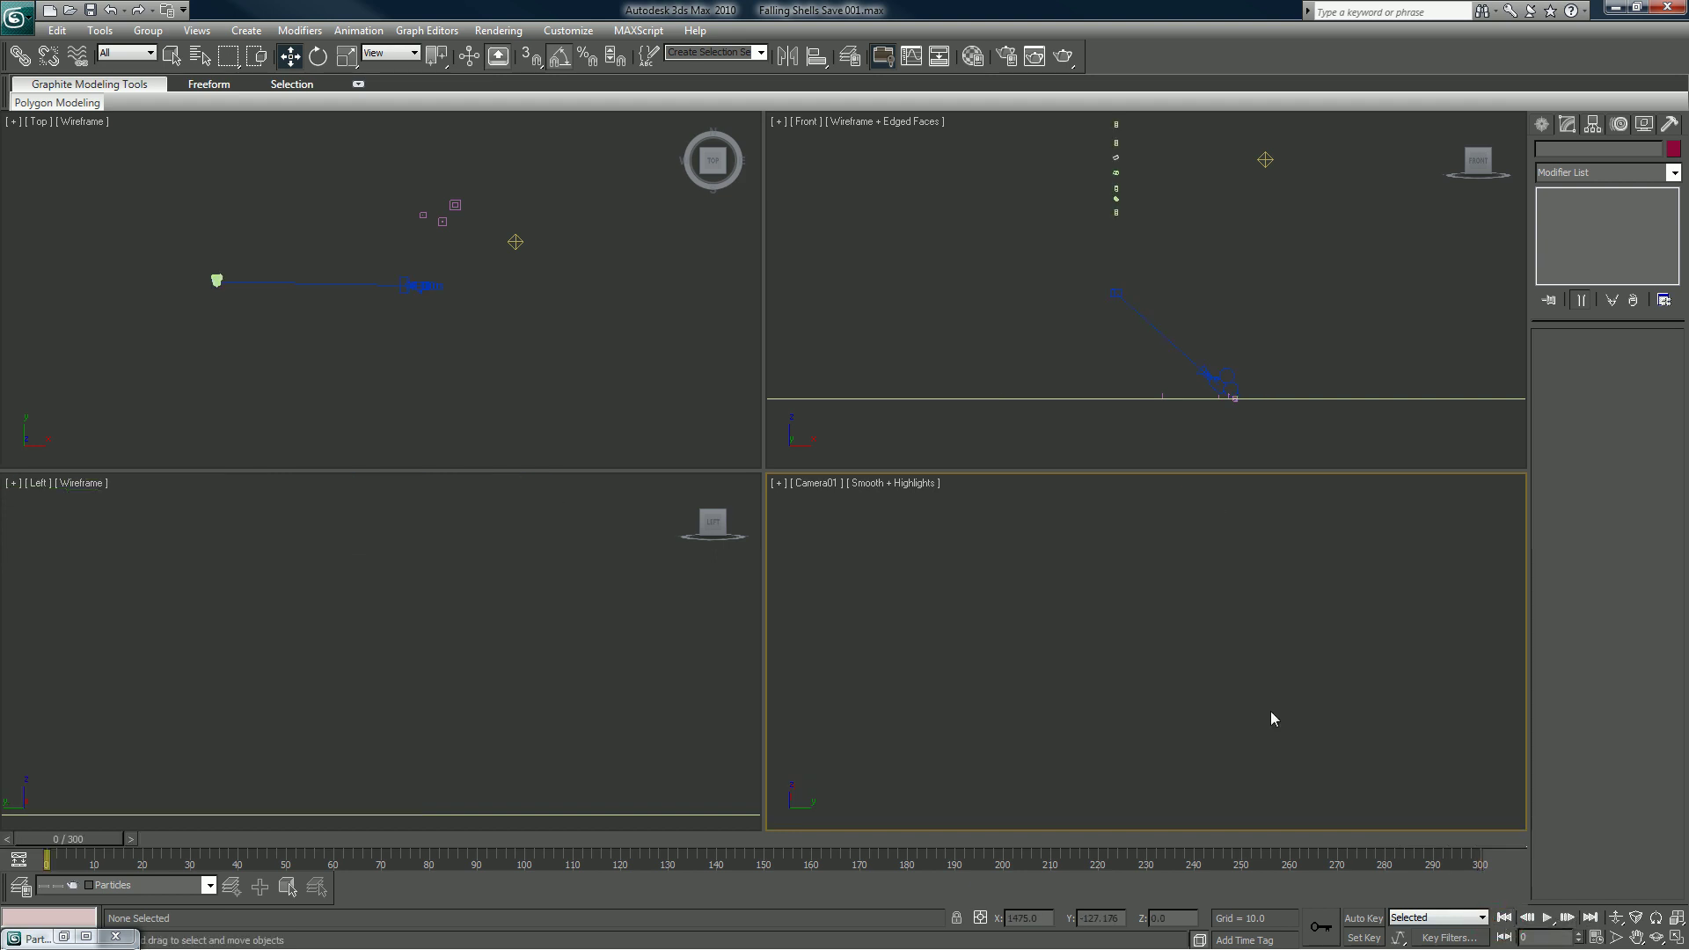
Step: Turn on the Birth 01 operator of Event 01 in Particle View and minimise the particle editor
left_click(63, 937)
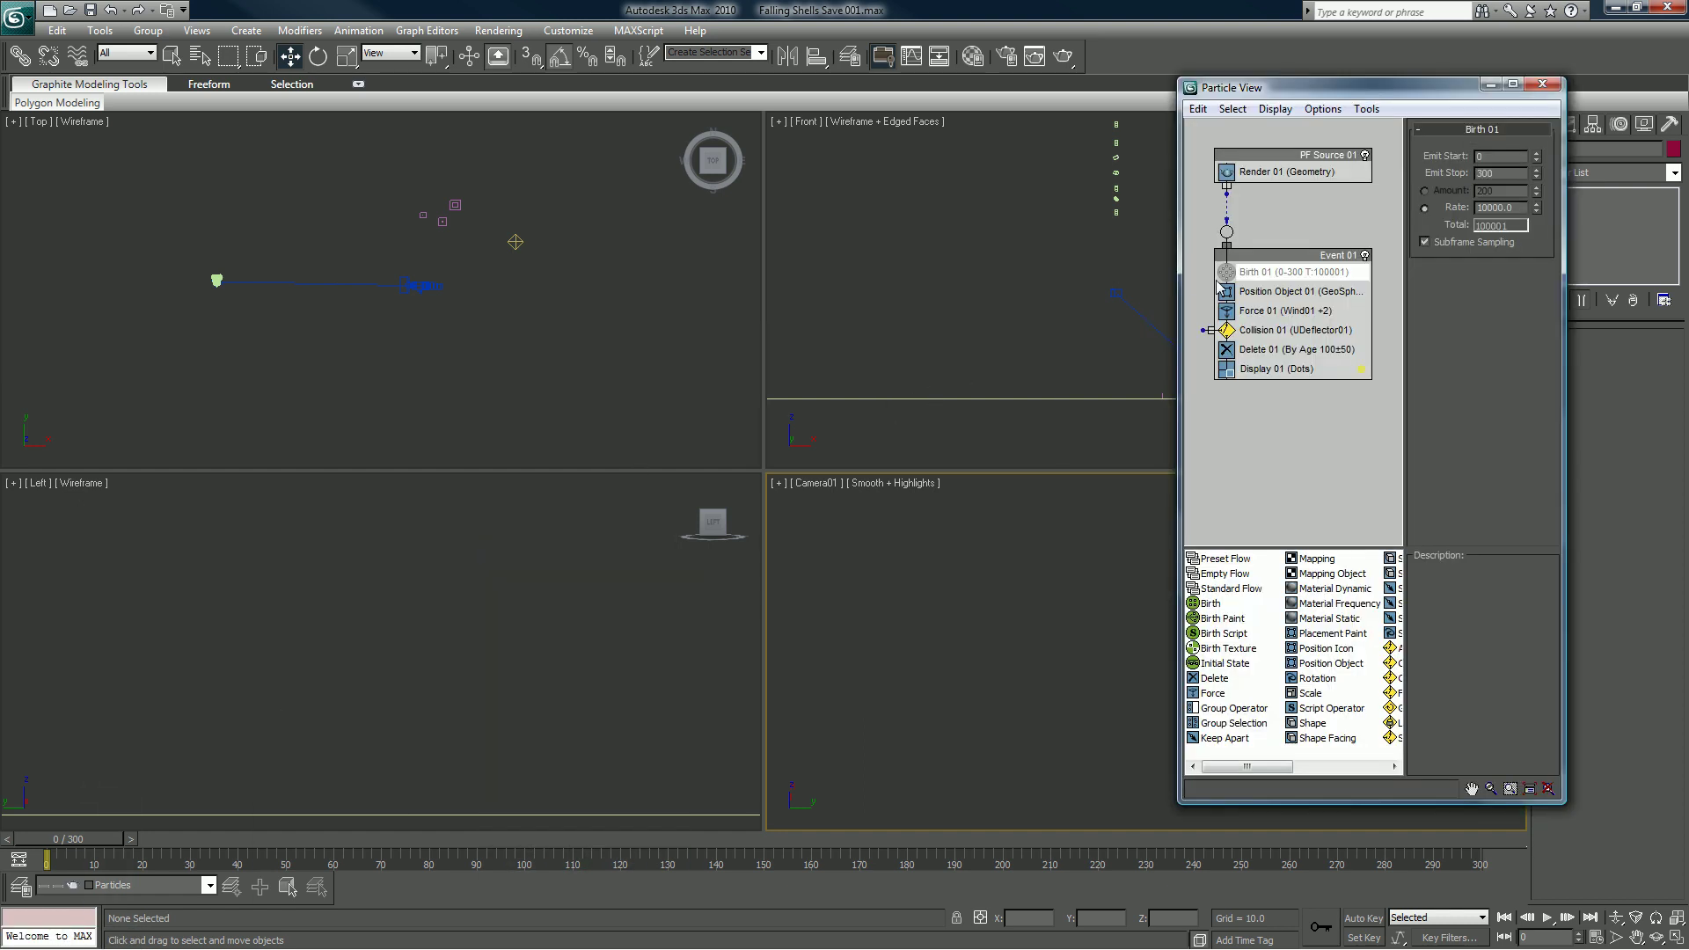
left_click(1227, 272)
left_click(1489, 88)
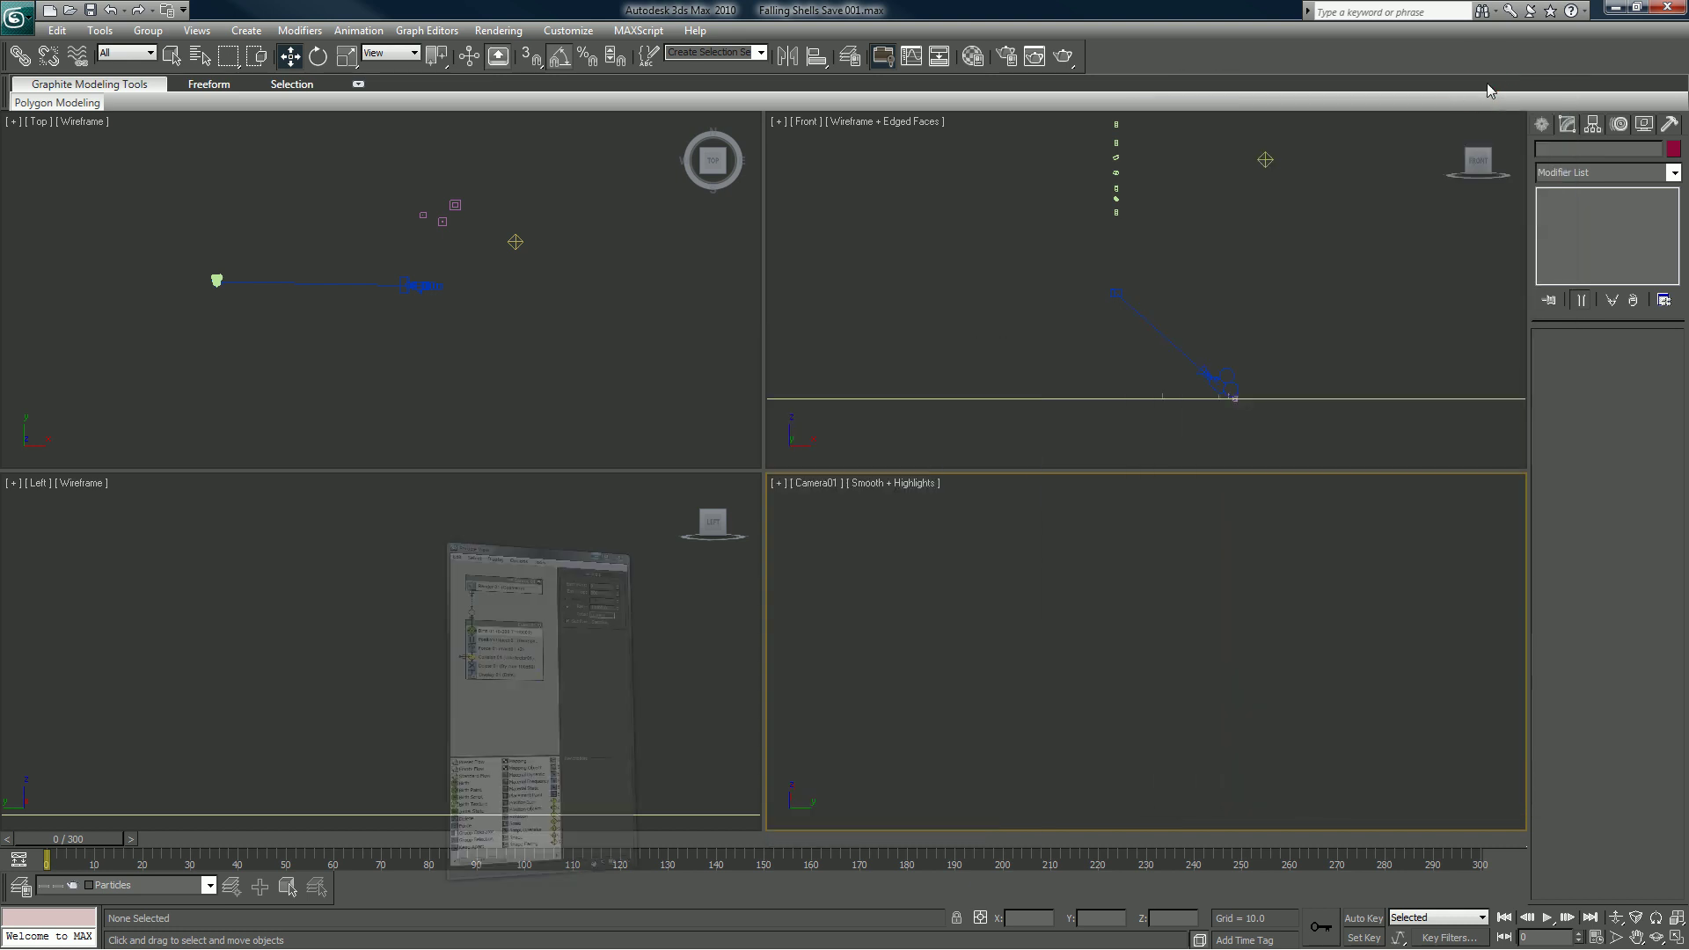
Step: Scrub to about frame 48, play the particle animation in the Camera01 view and stop it at frame 153
left_click_drag(78, 840, 294, 843)
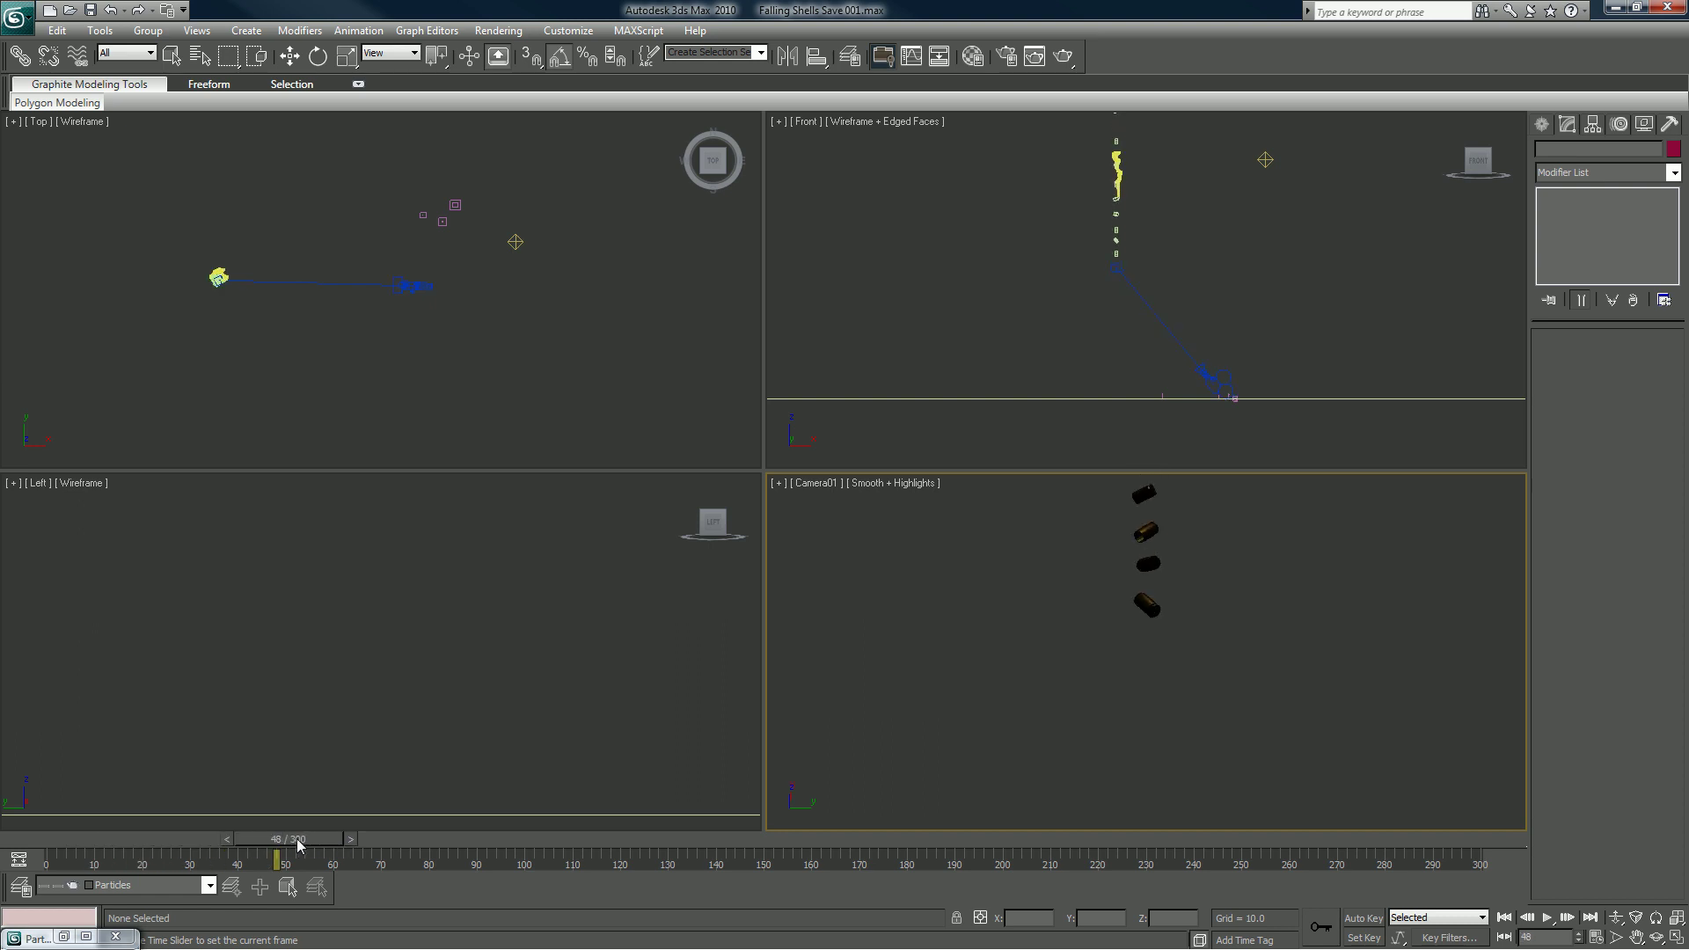
key("w")
left_click(1038, 746)
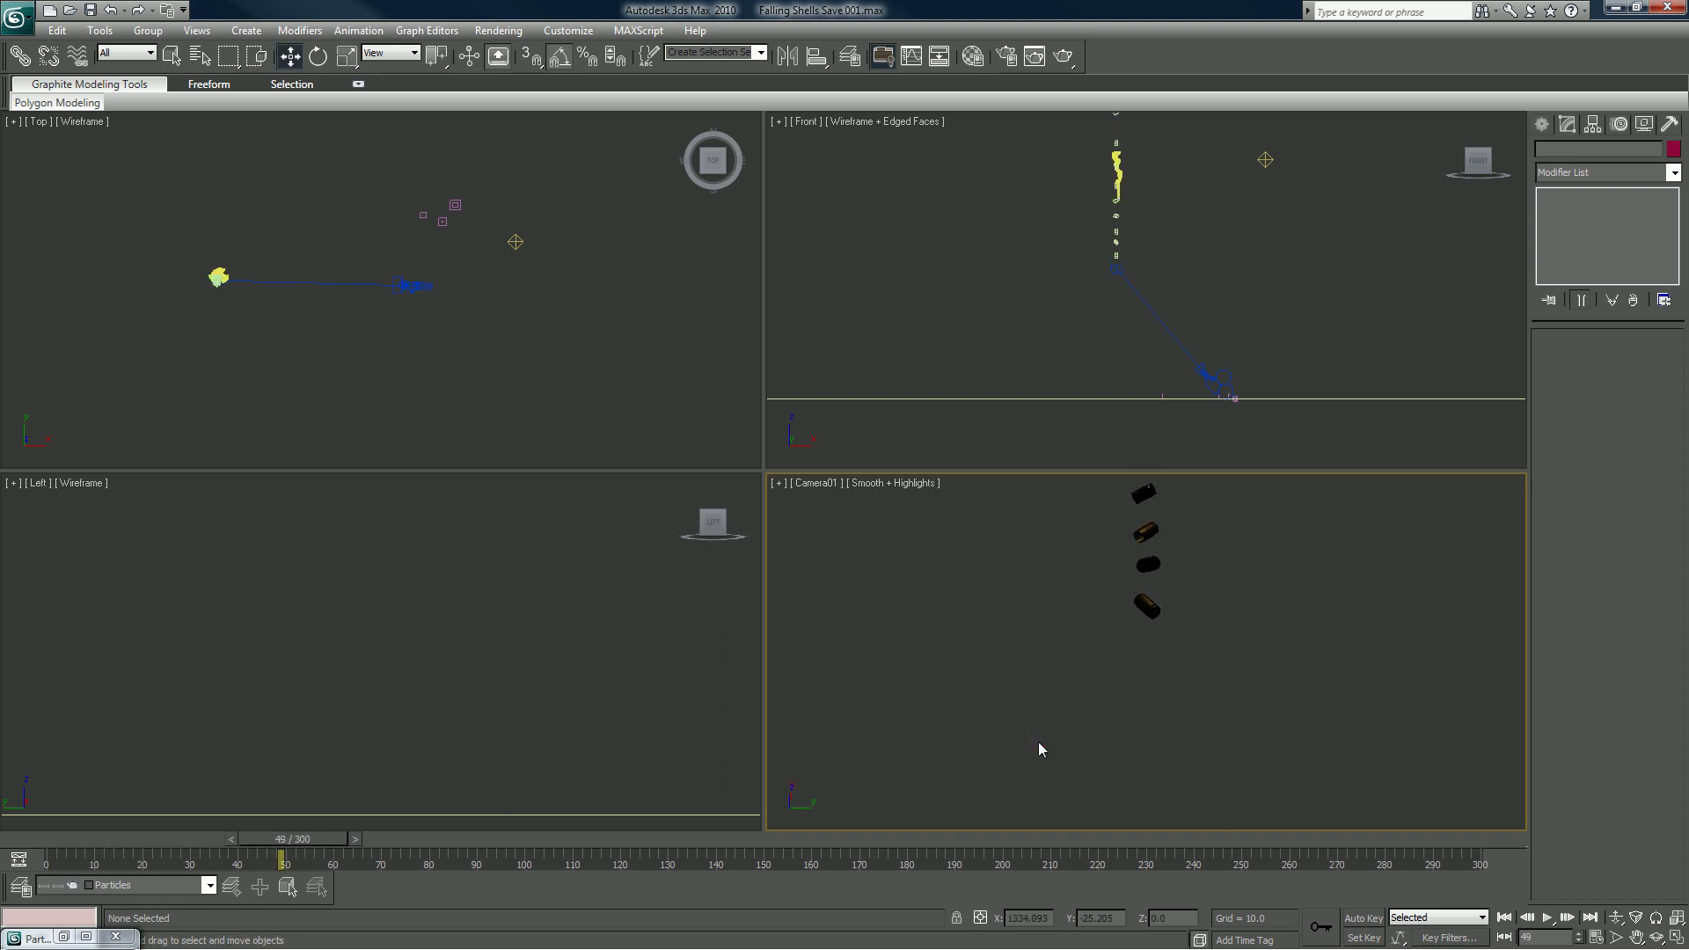
key("/")
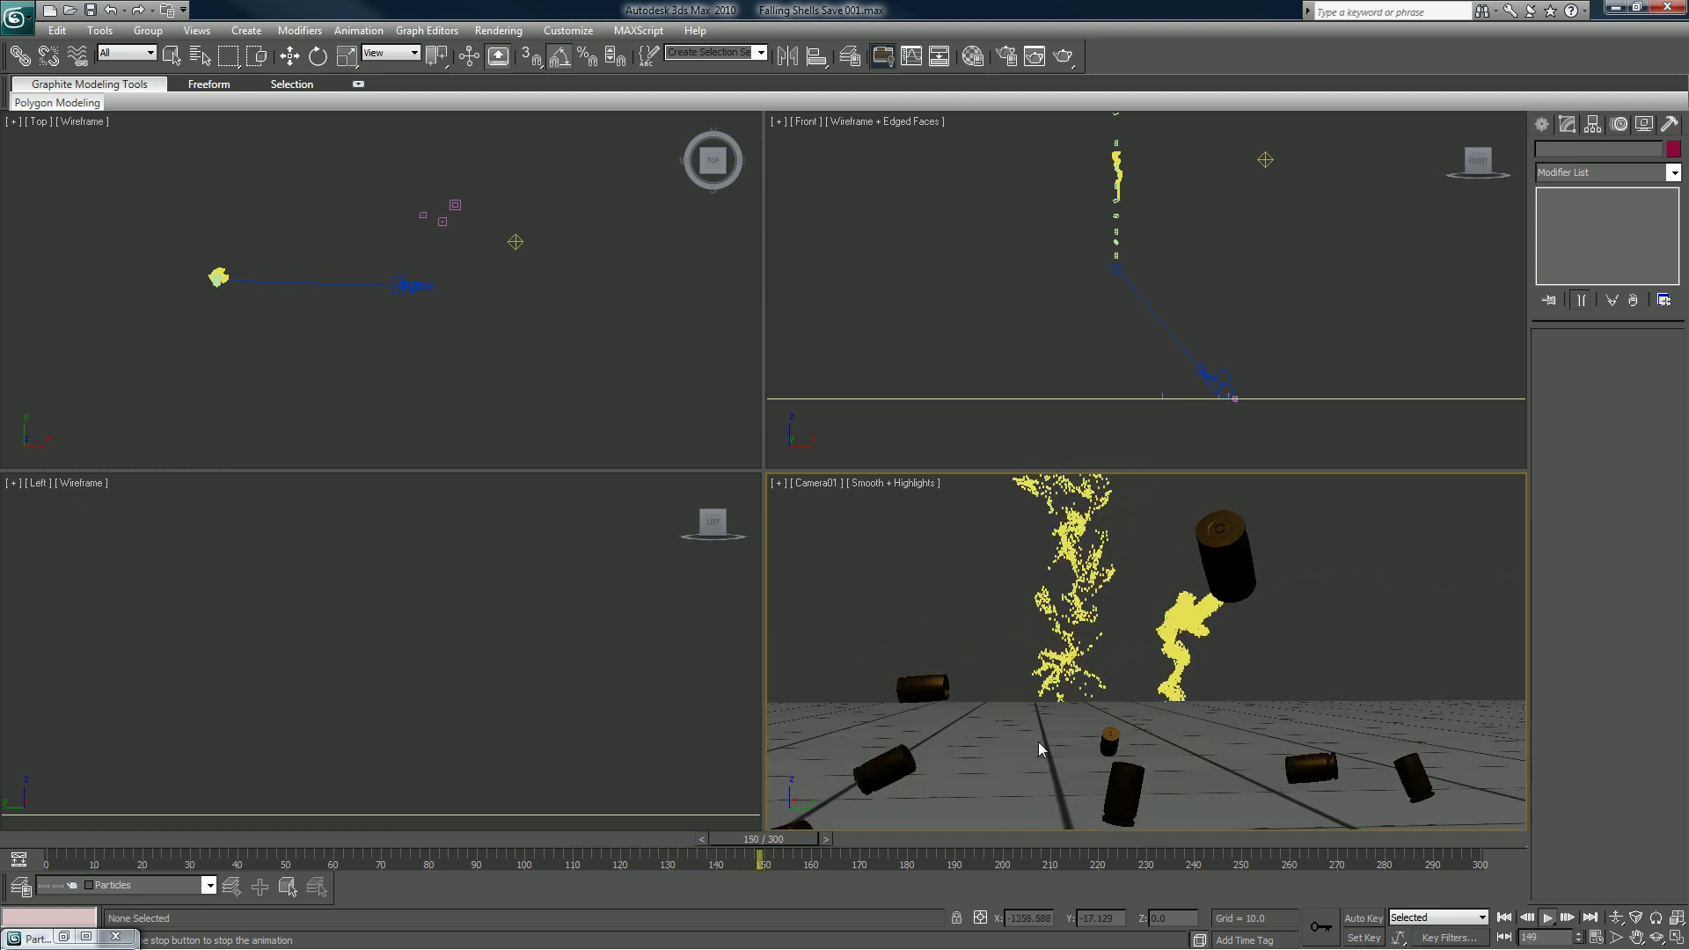
key("w")
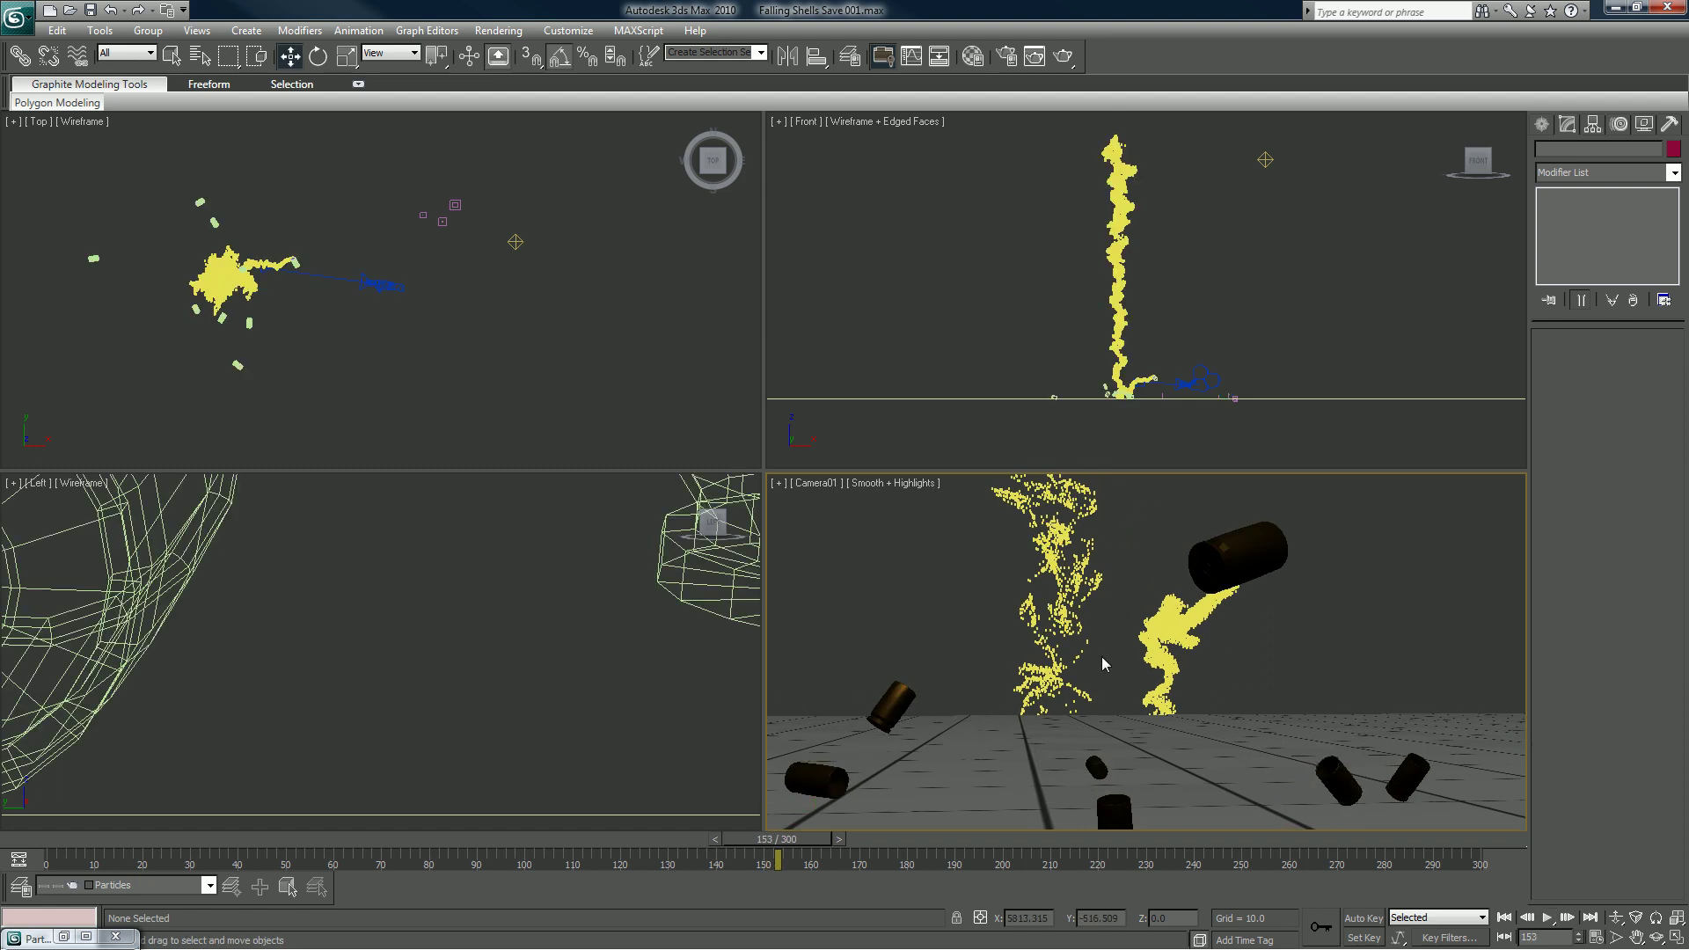
Step: Switch the Camera01 viewport to Perspective and orbit around the shells to see the particle trails from the side
key("p")
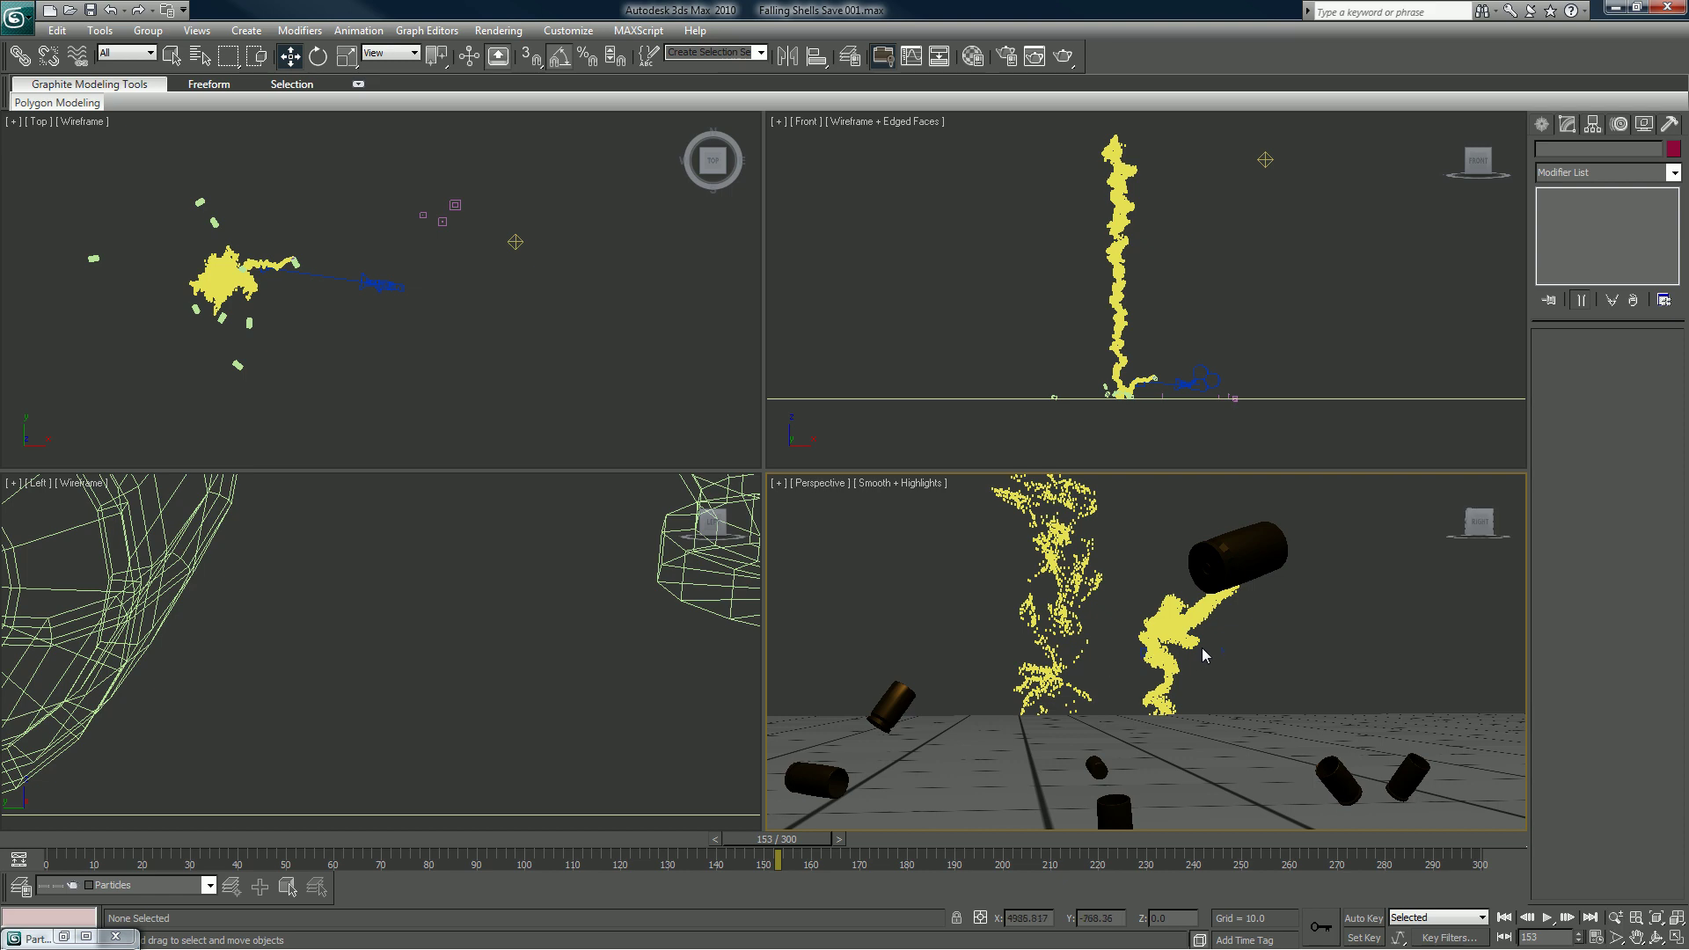
middle_click_drag(1333, 654, 1210, 644, "alt")
middle_click_drag(1224, 703, 1180, 668)
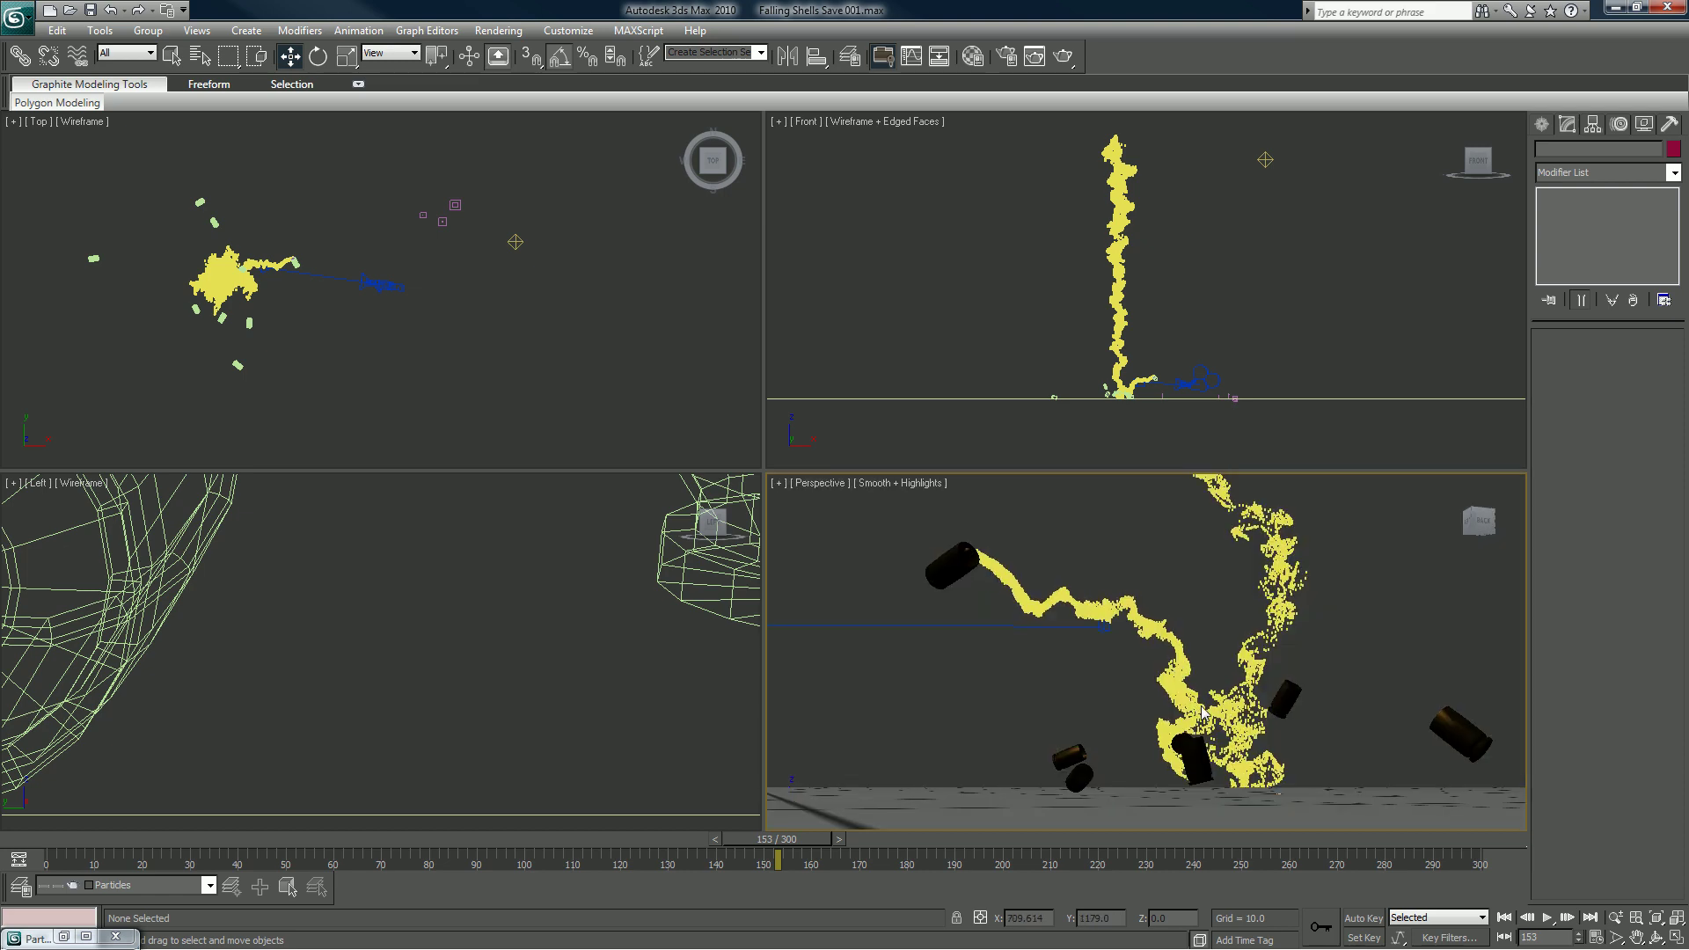
middle_click_drag(1179, 670, 1177, 713, "alt")
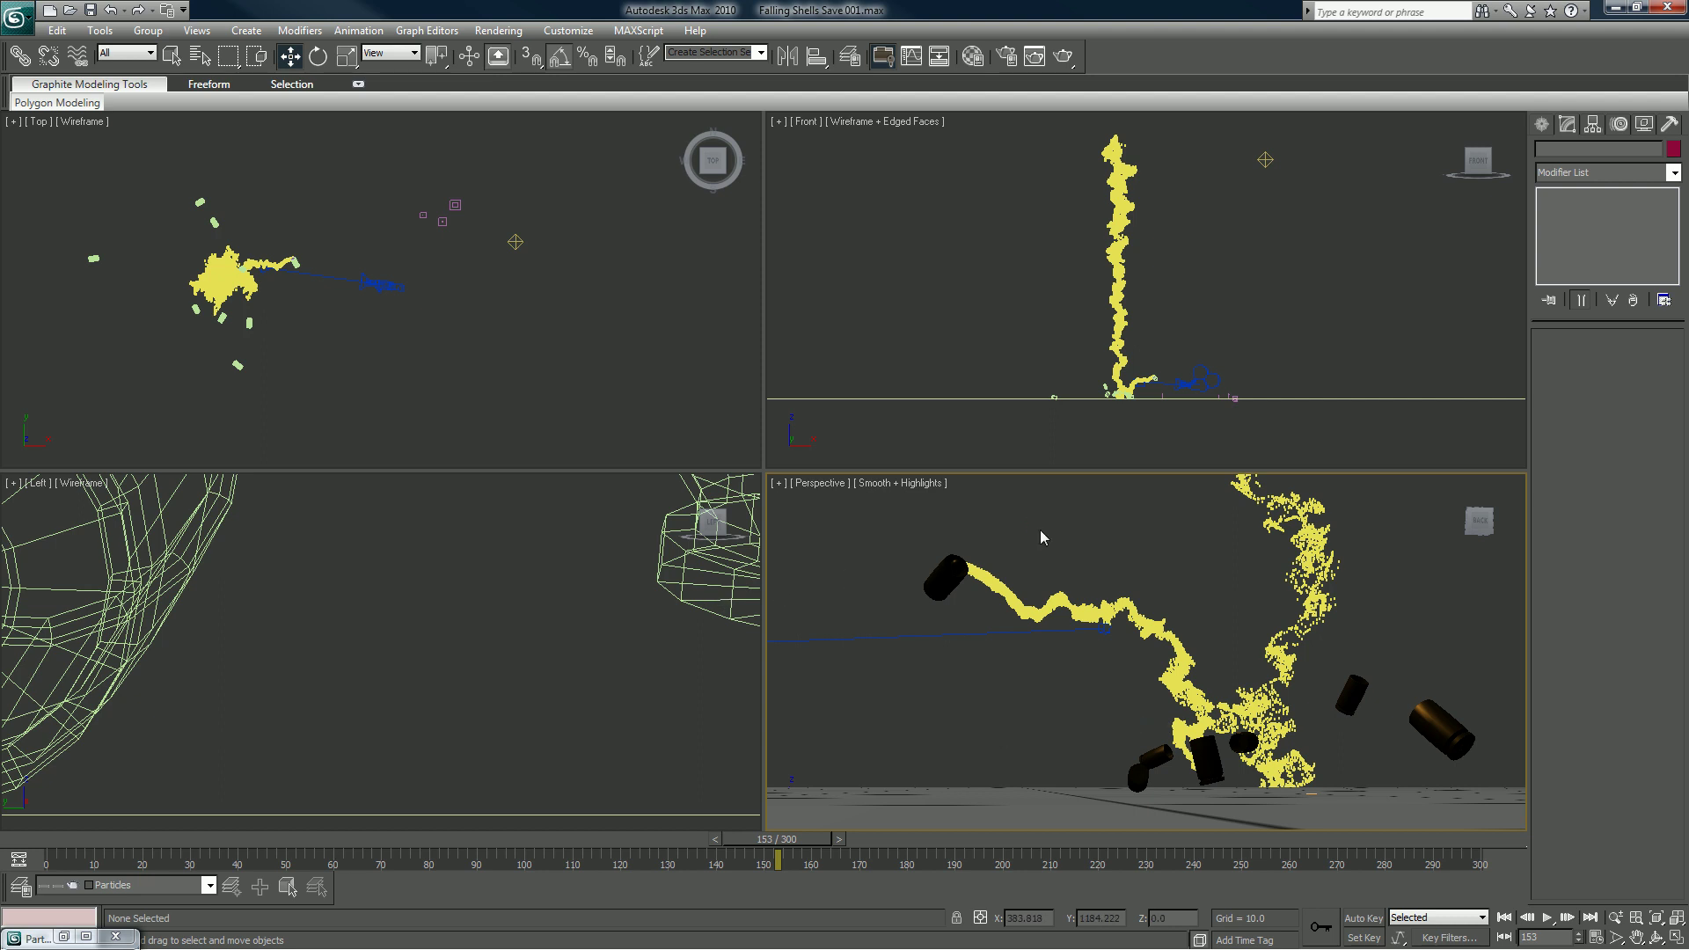
Step: Add the AfterBurn atmospheric effect in Environment and Effects, and reposition and lengthen the dialog to show its parameters
key("8")
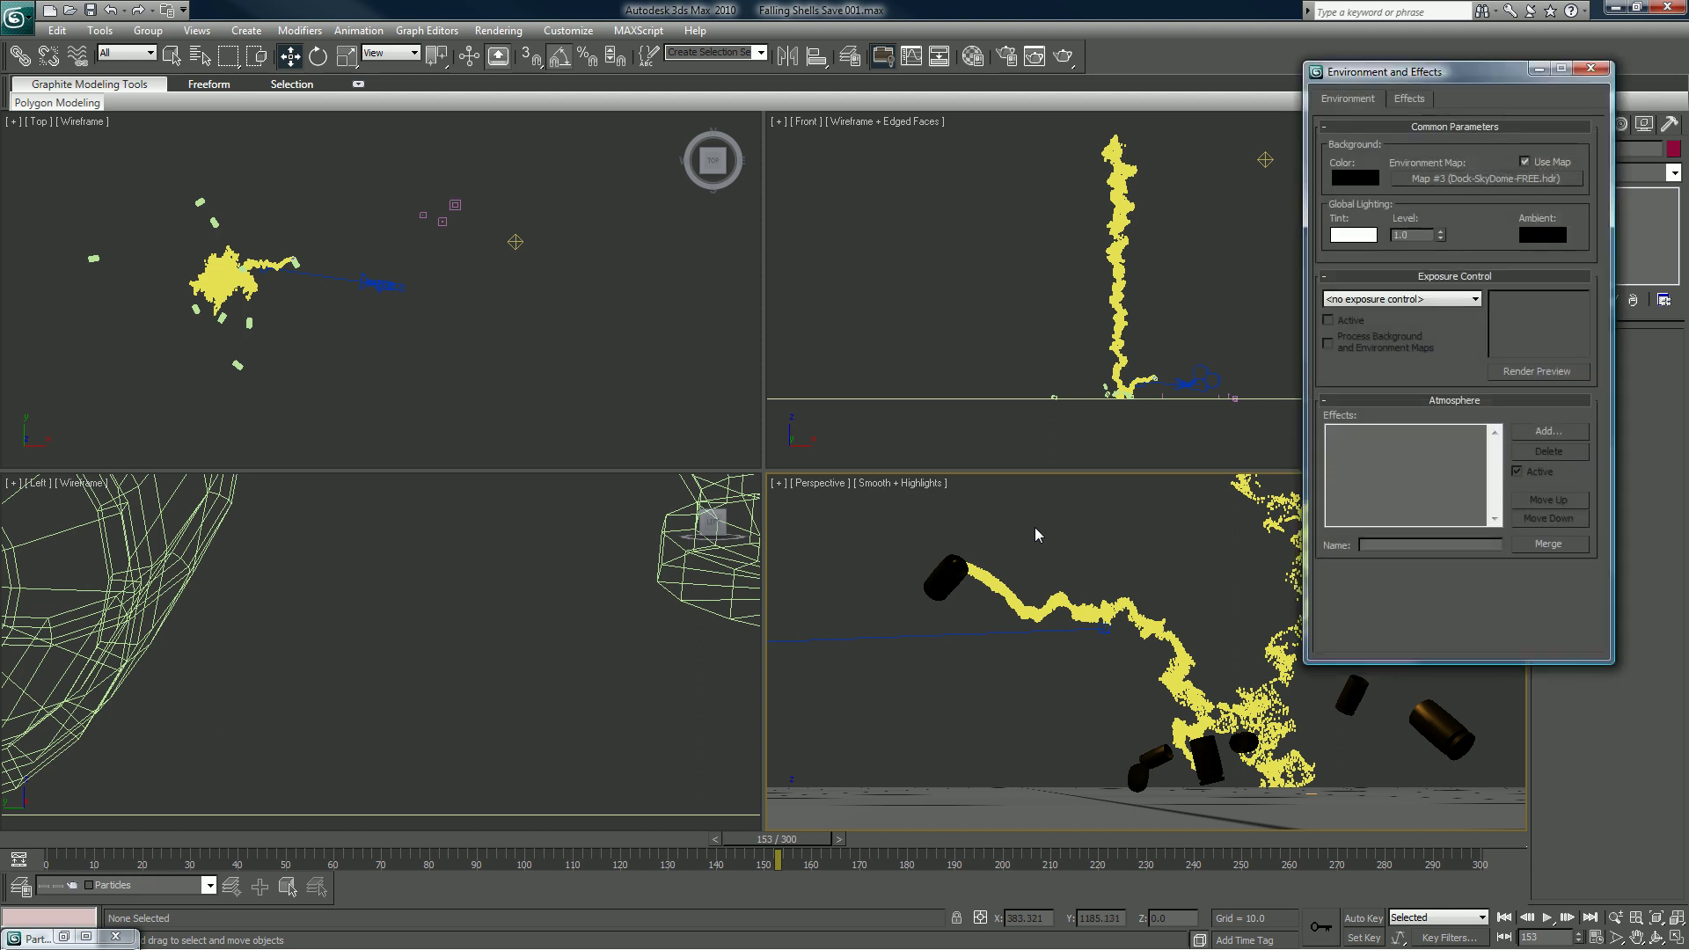
left_click(1549, 431)
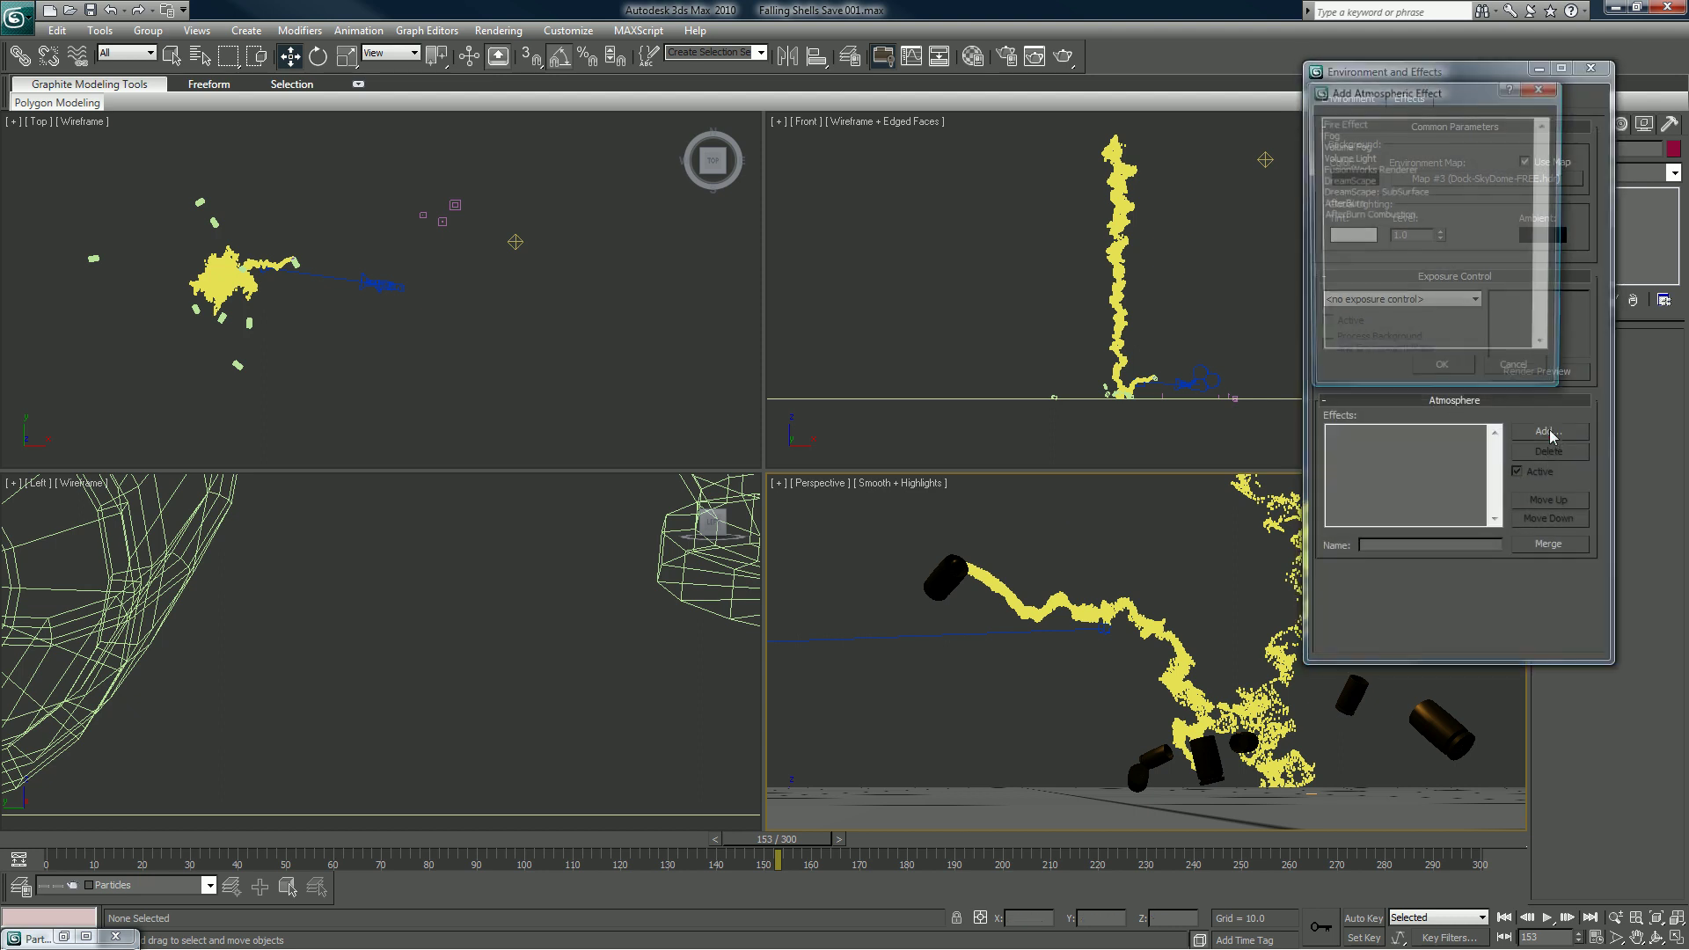
left_click(1353, 205)
double_click(1352, 205)
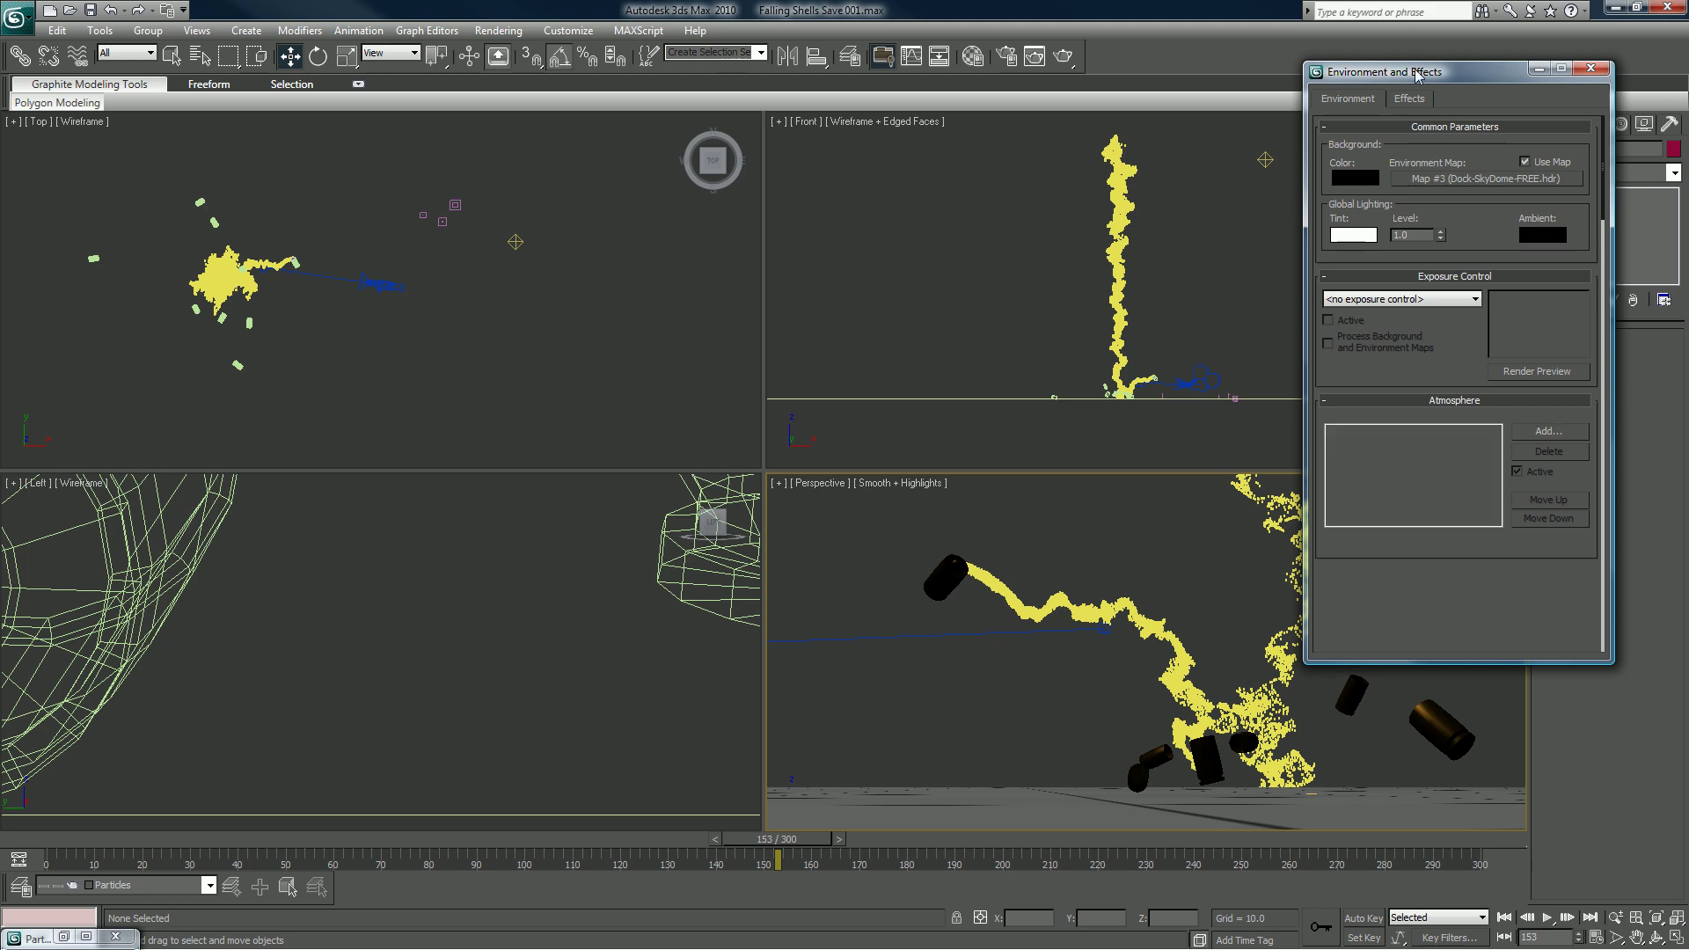
left_click_drag(1411, 74, 563, 16)
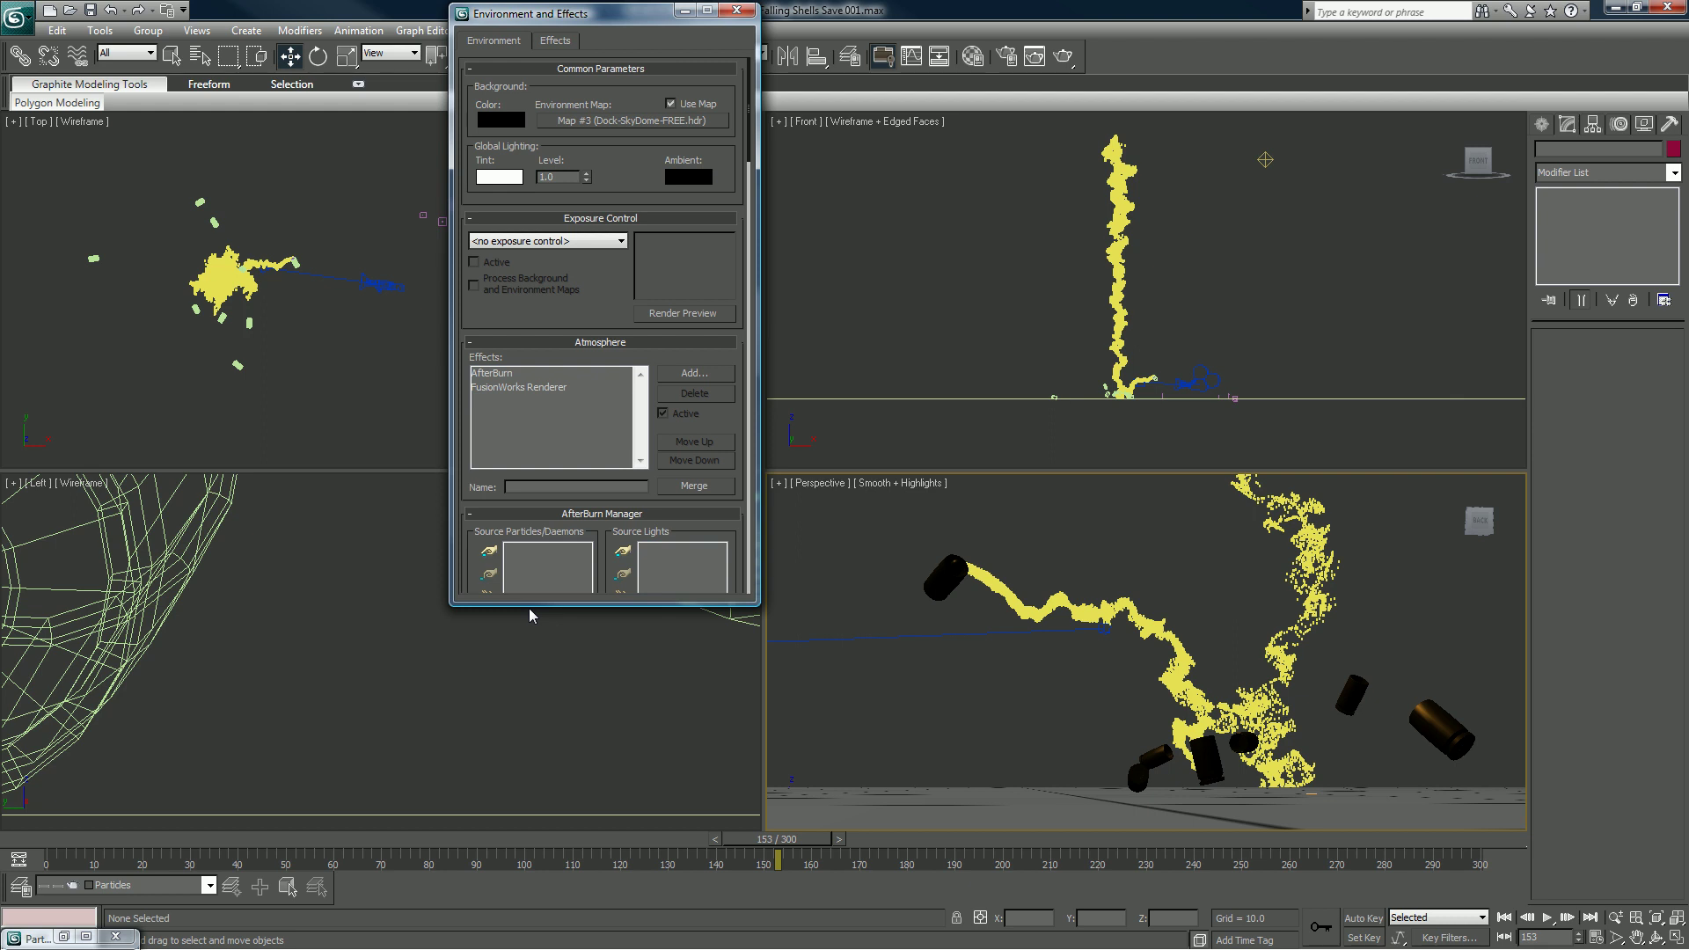
left_click_drag(529, 609, 525, 818)
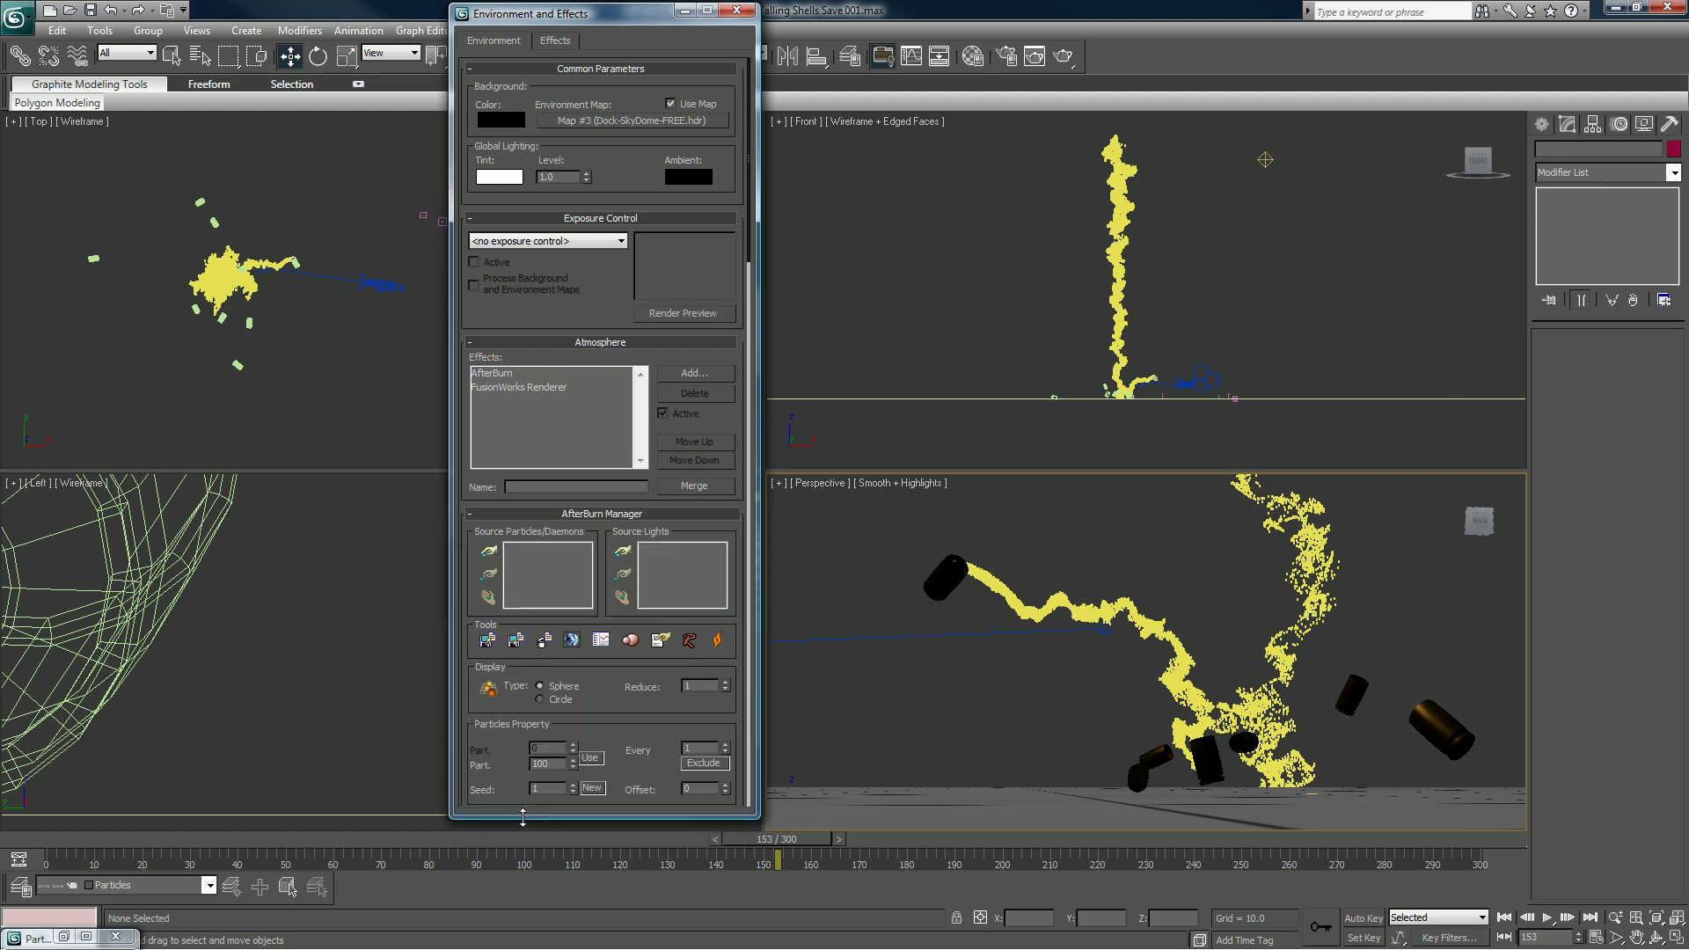
Step: Check PF Source 01 and Event 01 in Particle View, and pick PF Source 01 as AfterBurn's source particles
left_click(65, 938)
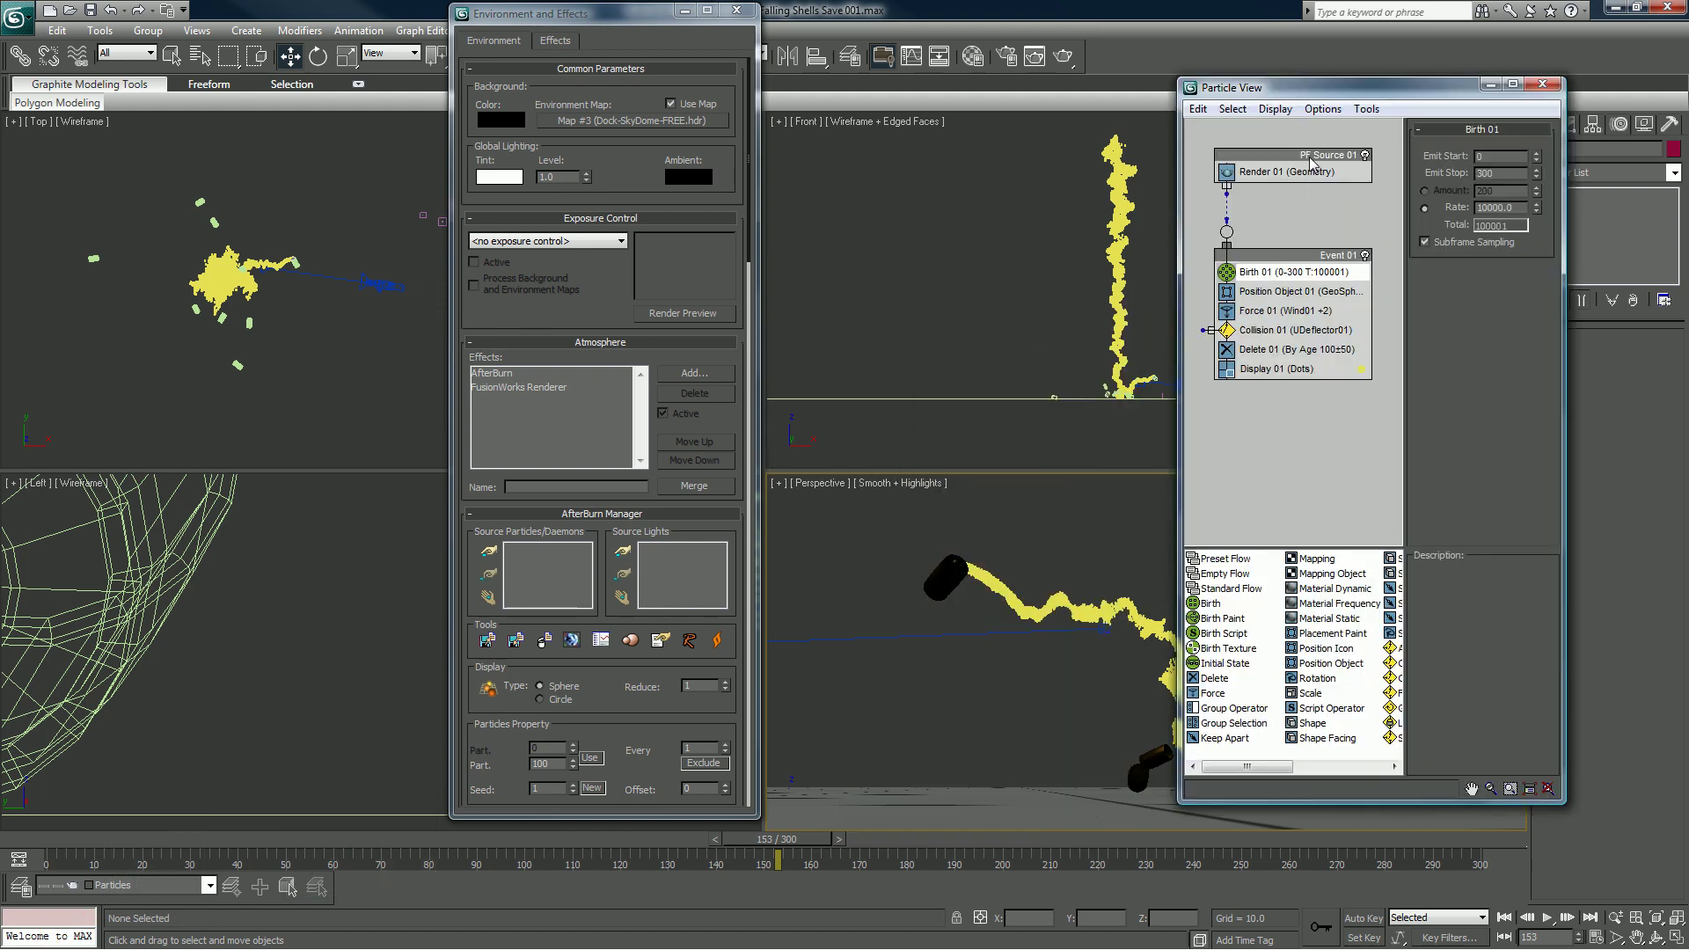
left_click(1302, 260)
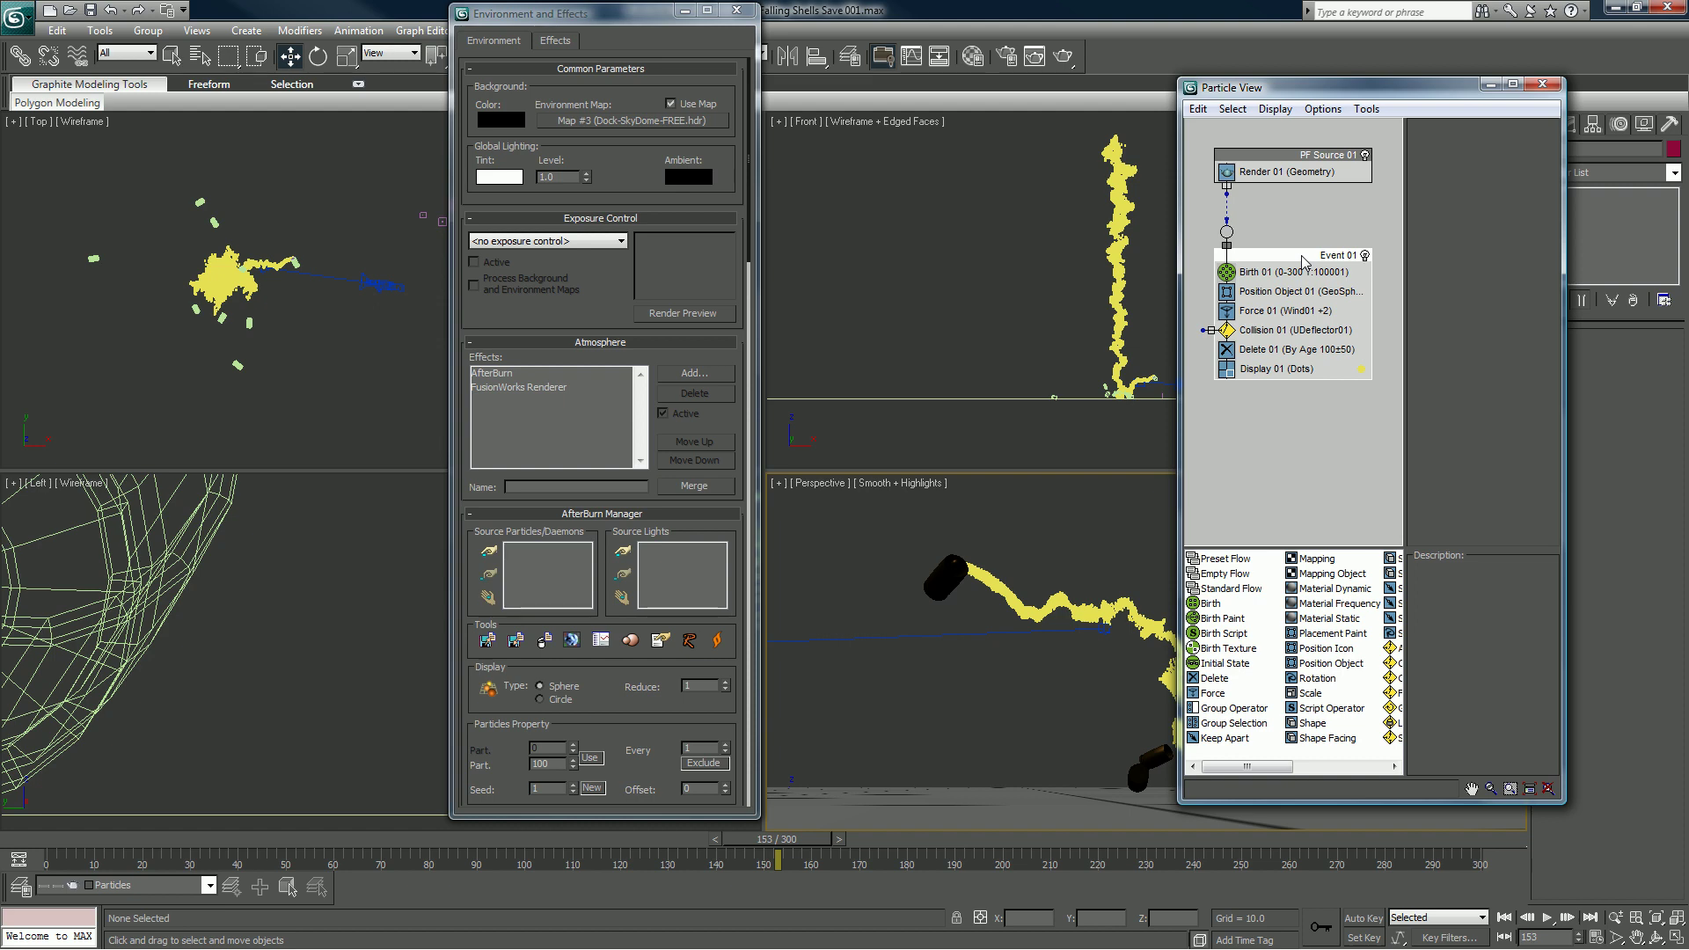
left_click(1490, 85)
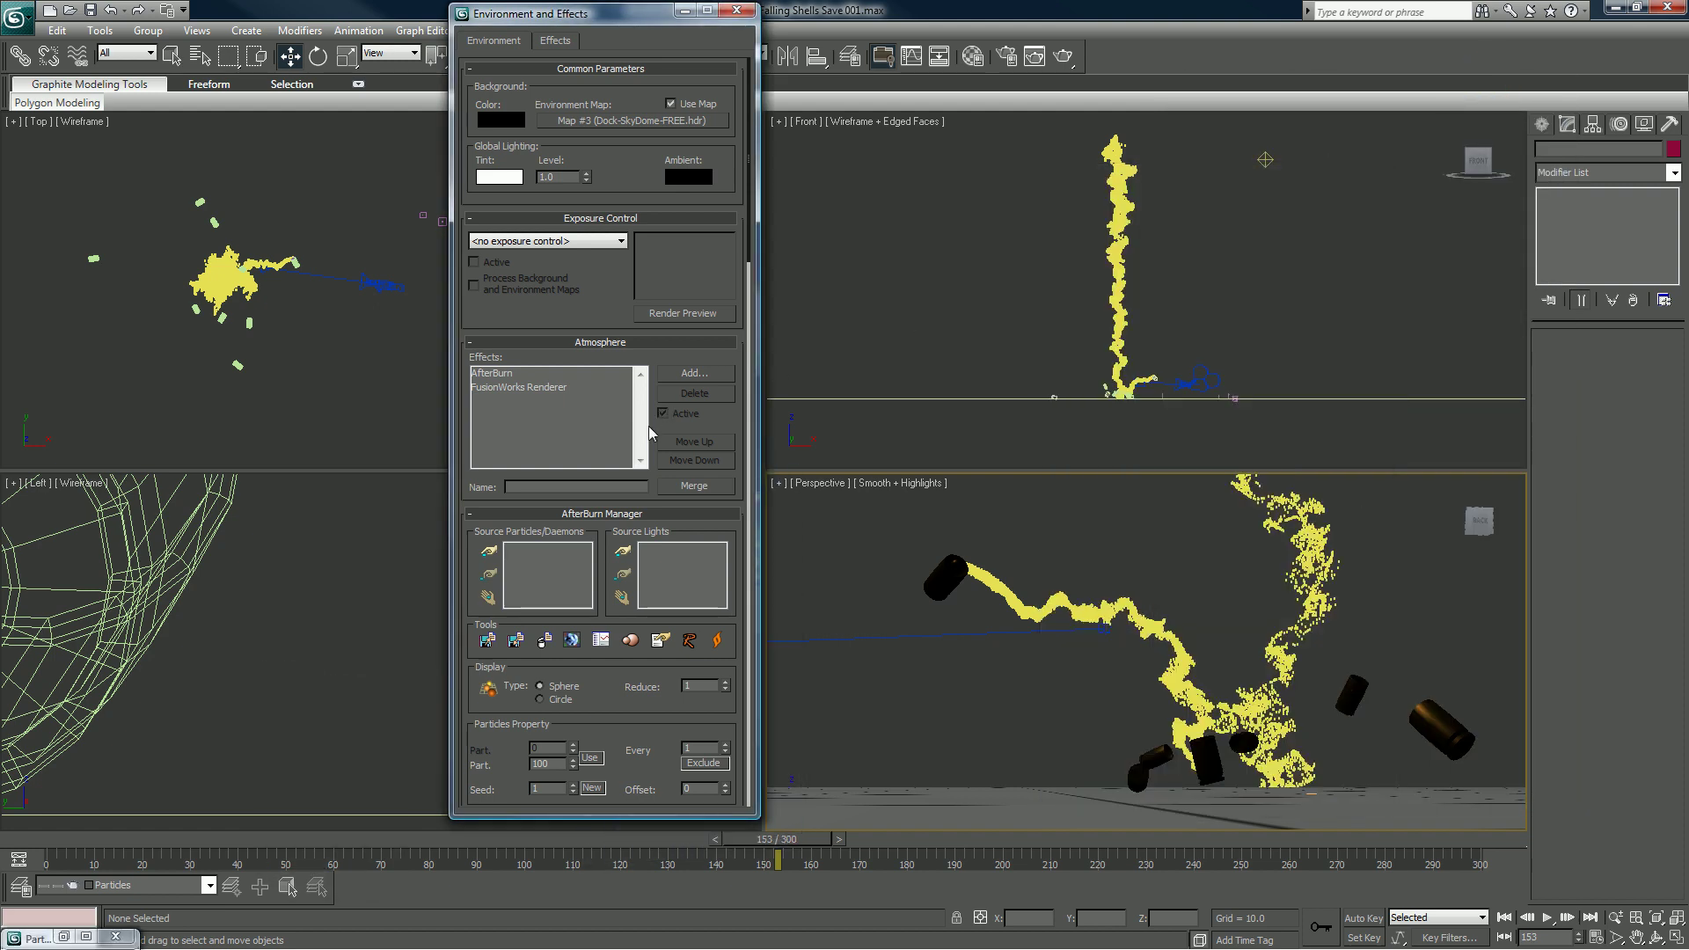
left_click(496, 553)
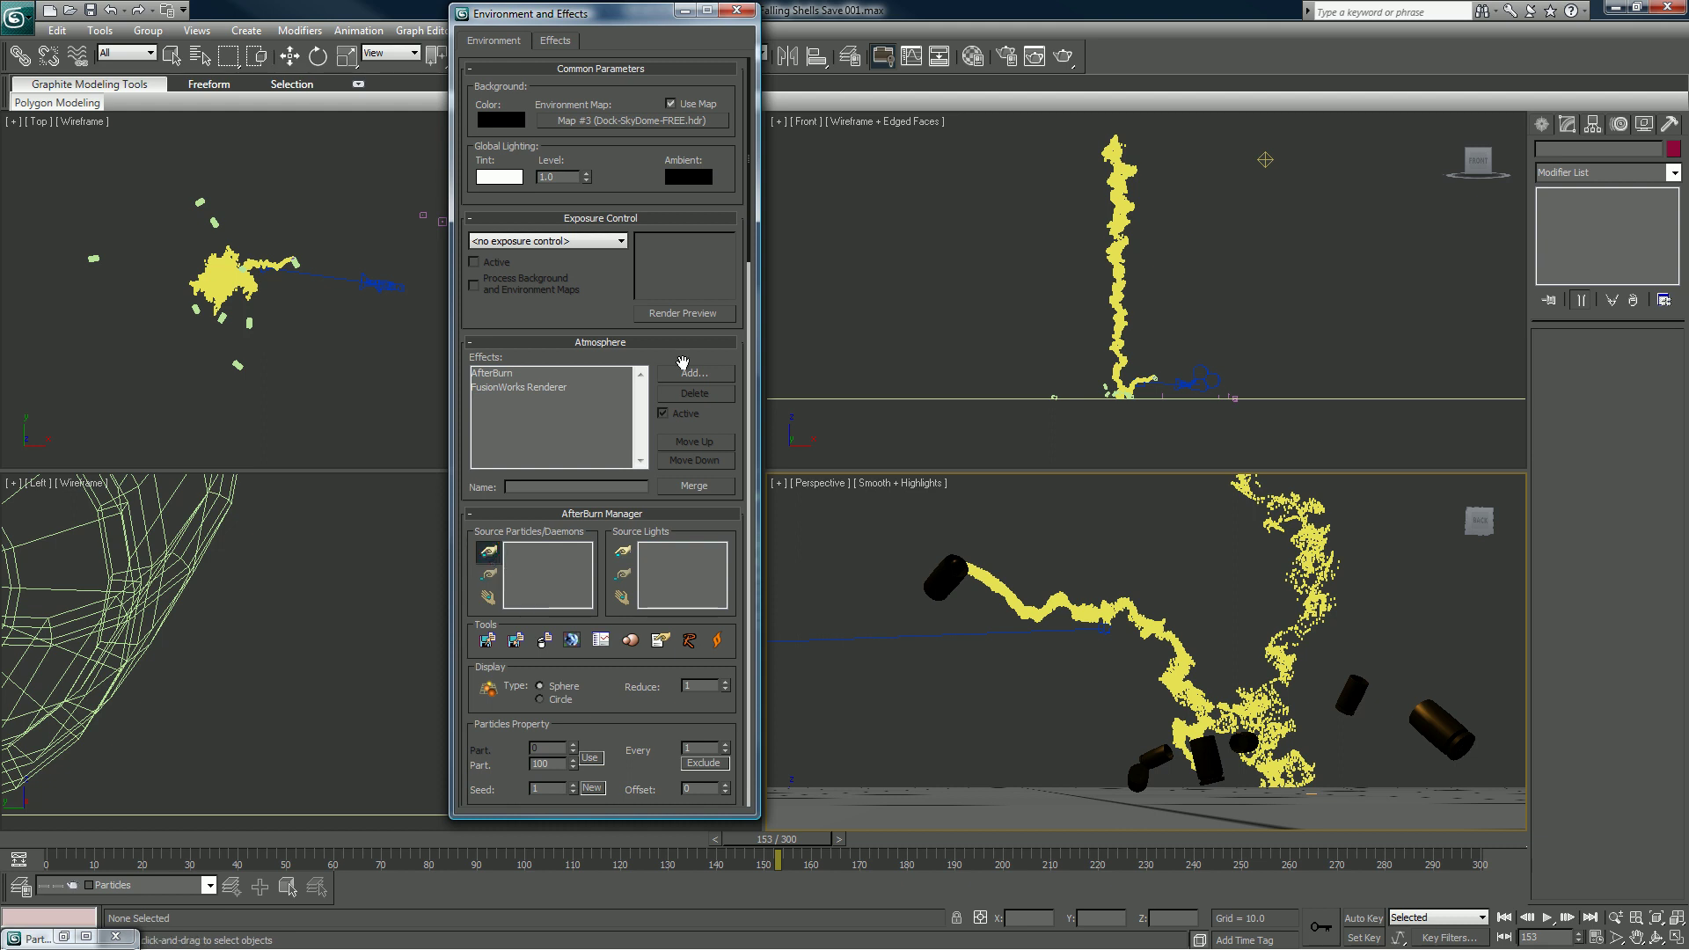
left_click_drag(508, 530, 509, 286)
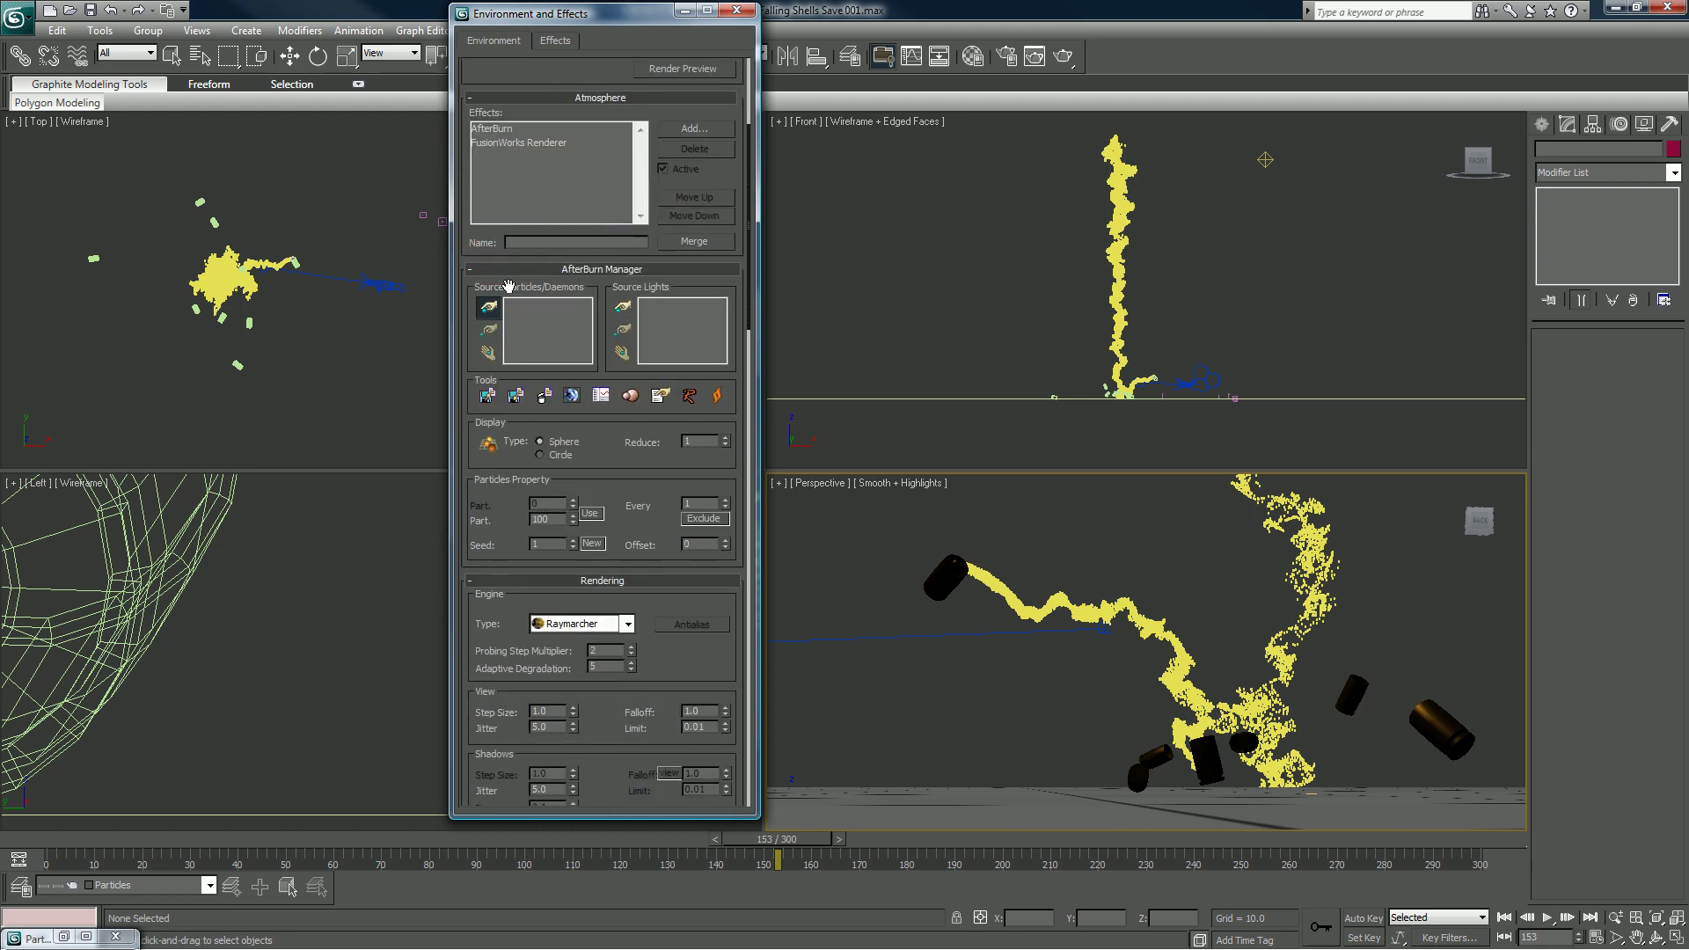
key("h")
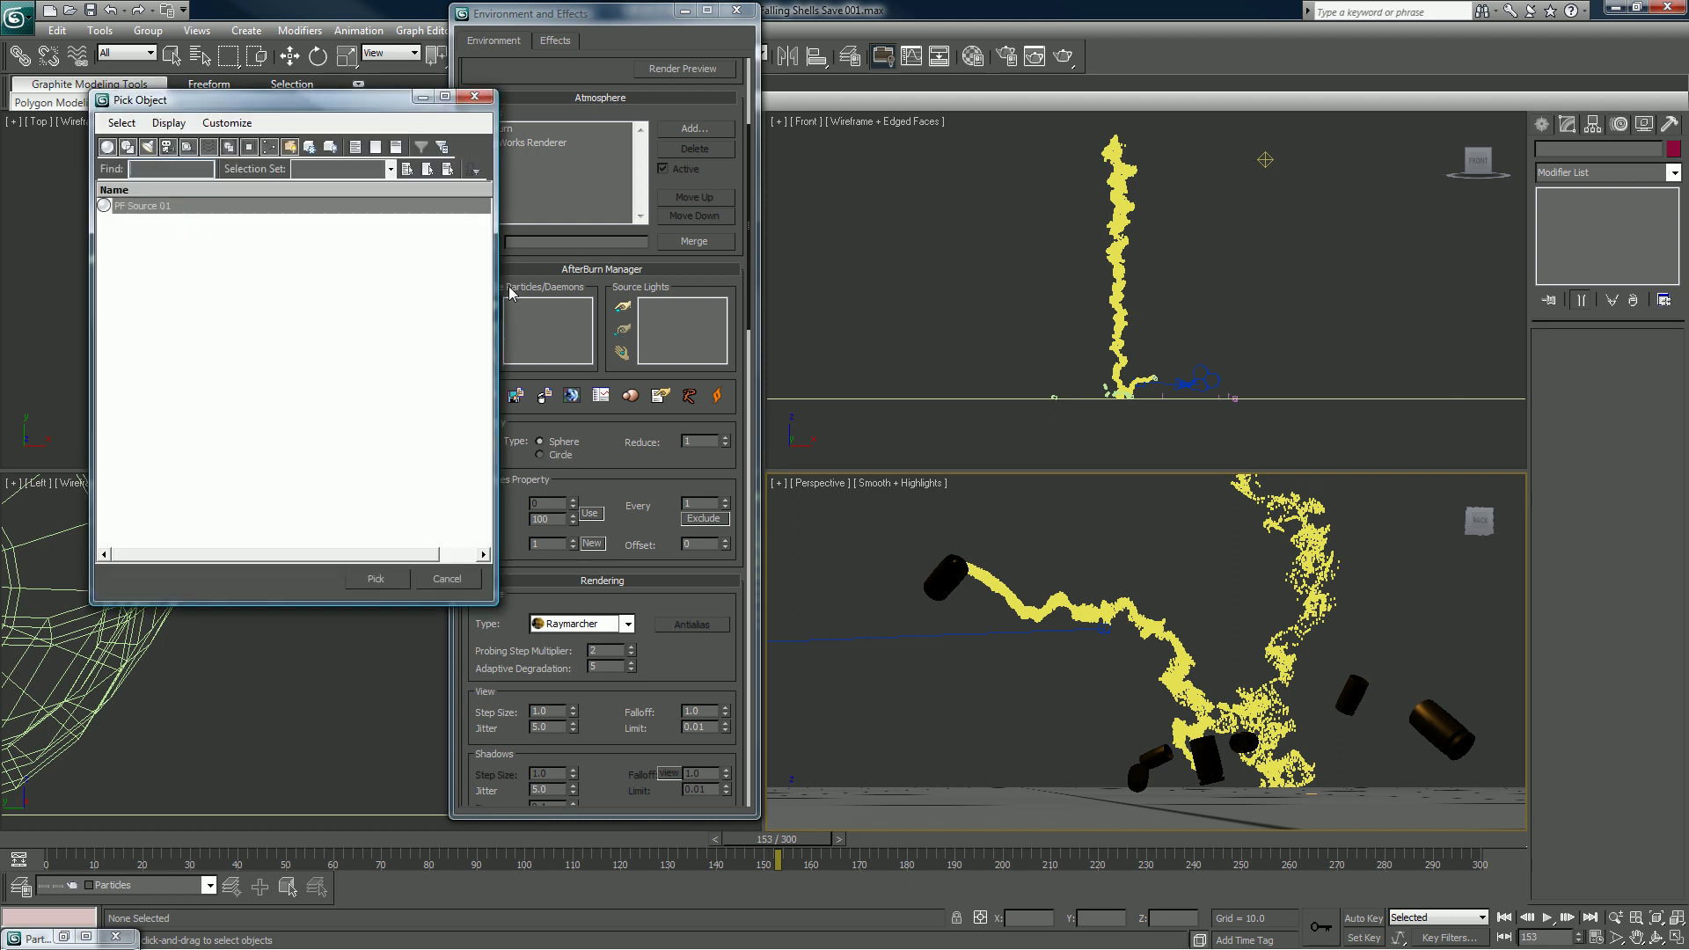
double_click(139, 205)
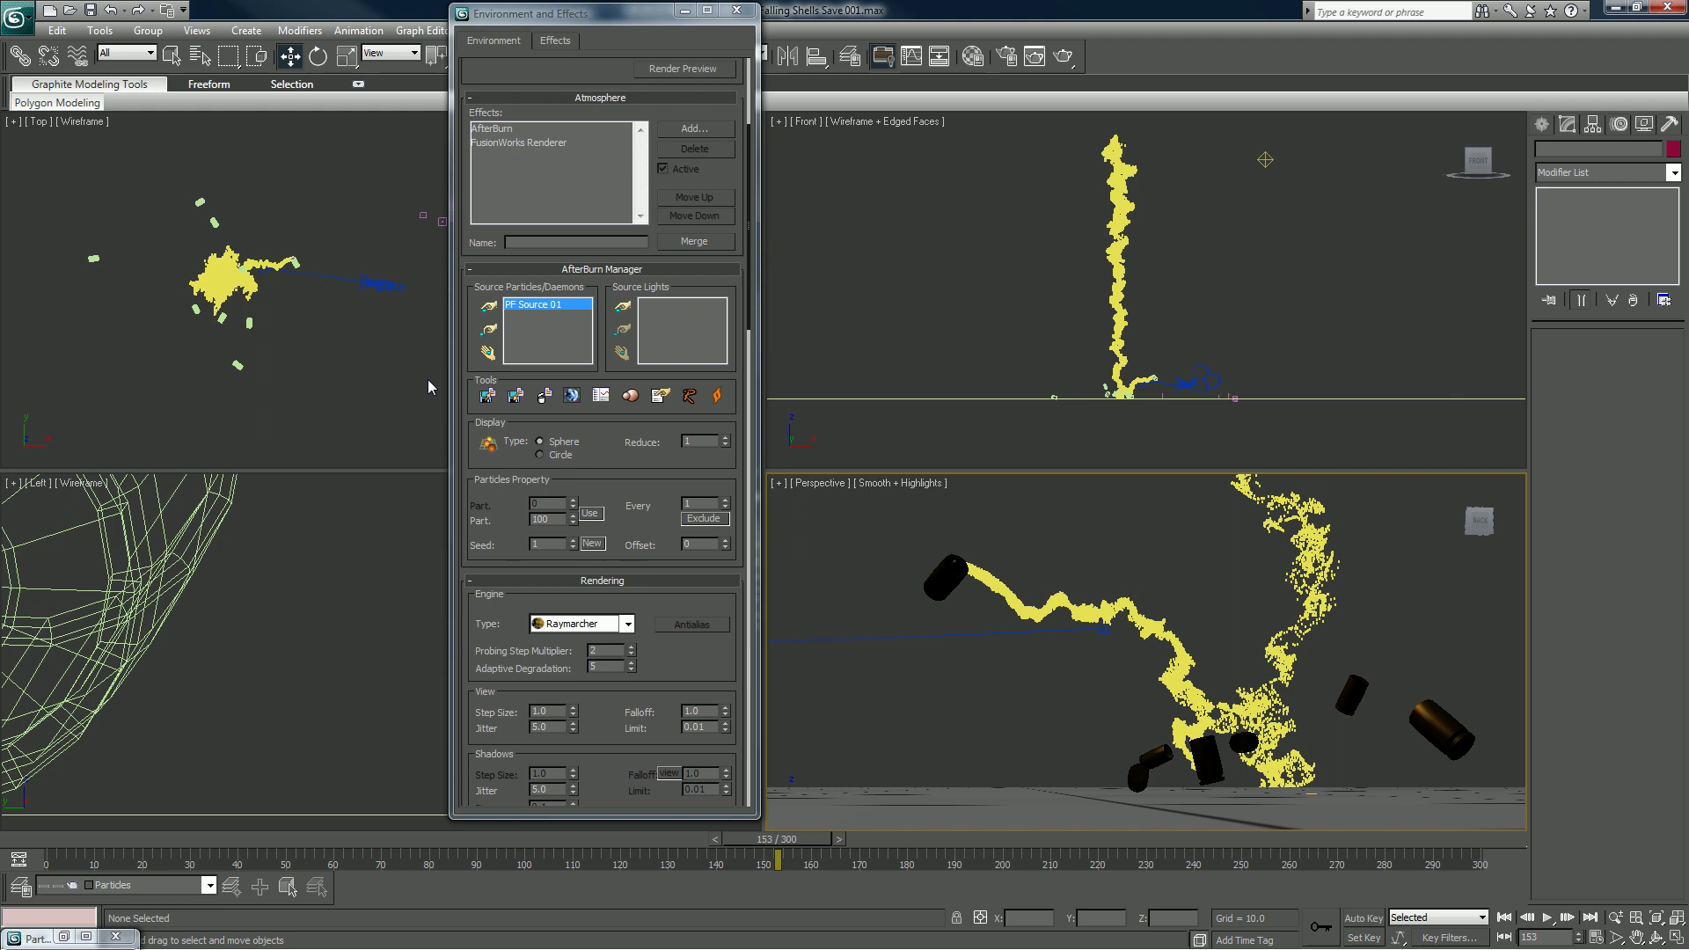
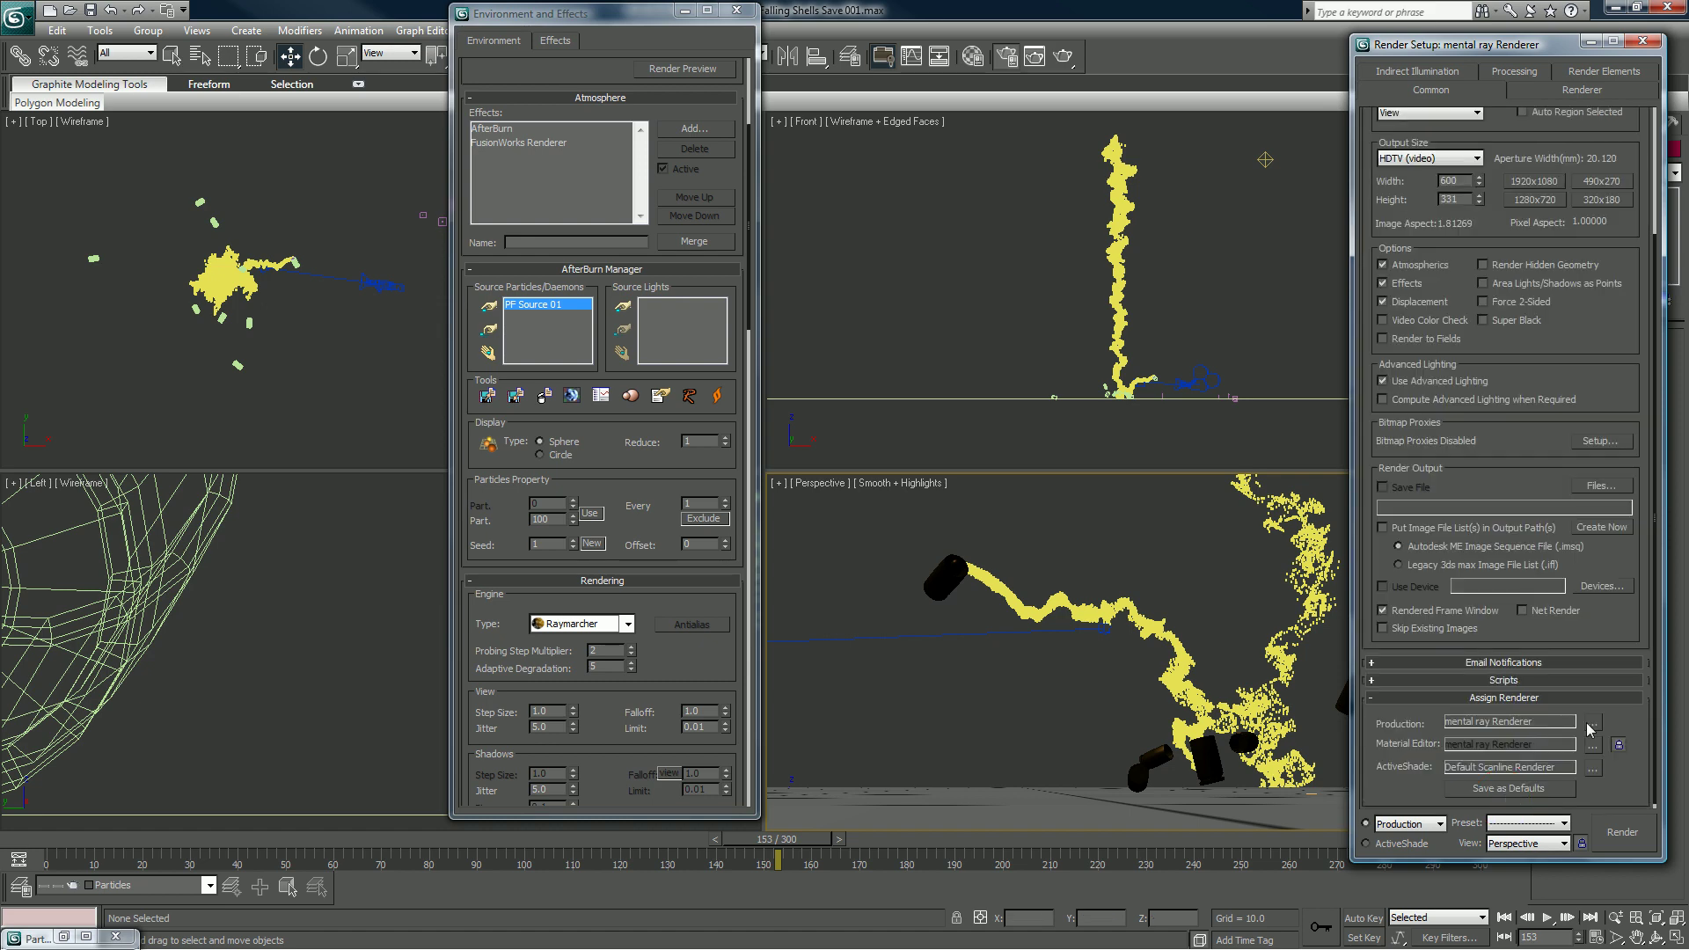
Step: Assign the Default Scanline Renderer for production and test render the Perspective view at frame 153
left_click(1594, 722)
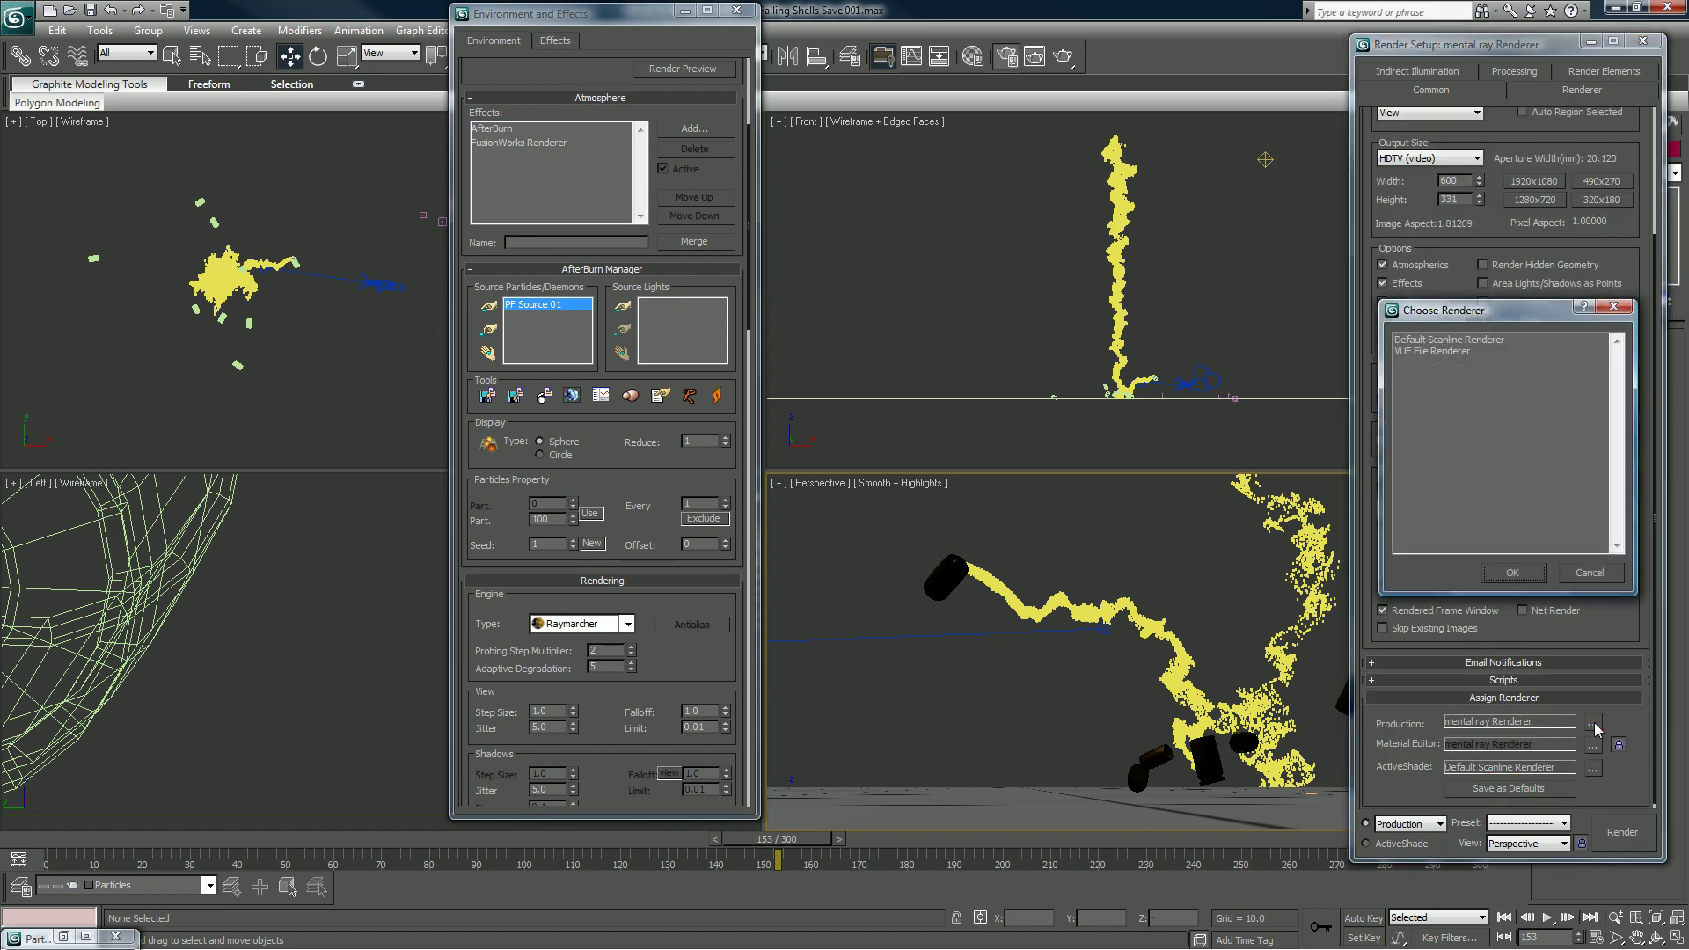
double_click(1455, 343)
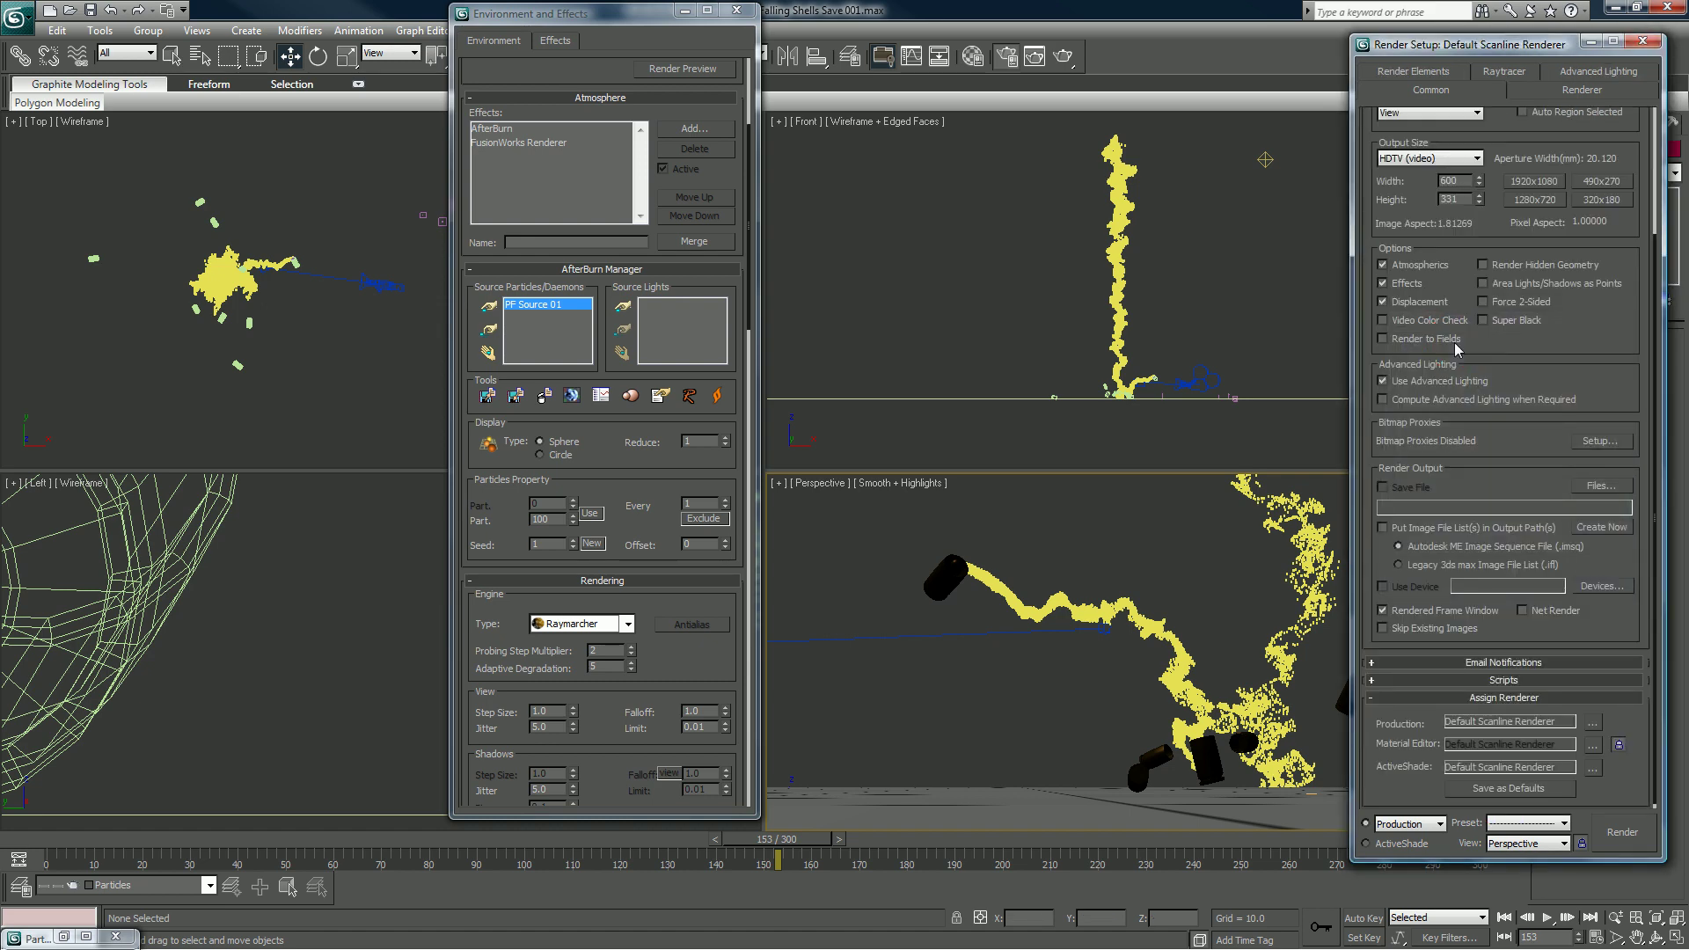
left_click(1642, 40)
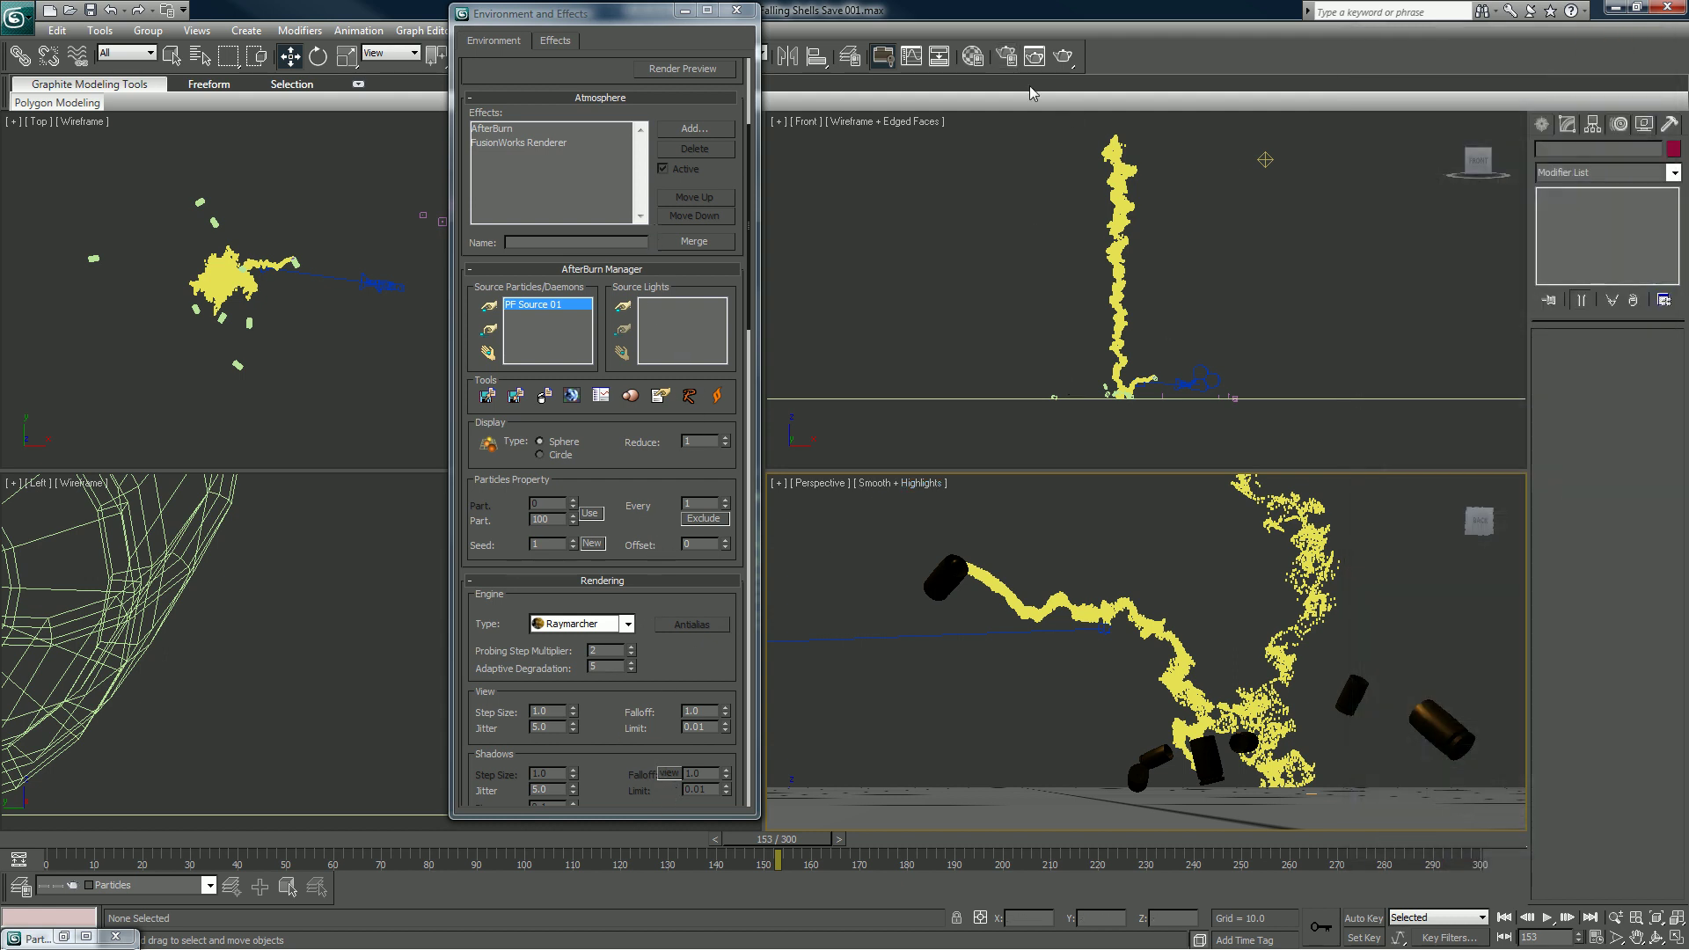
left_click(1064, 57)
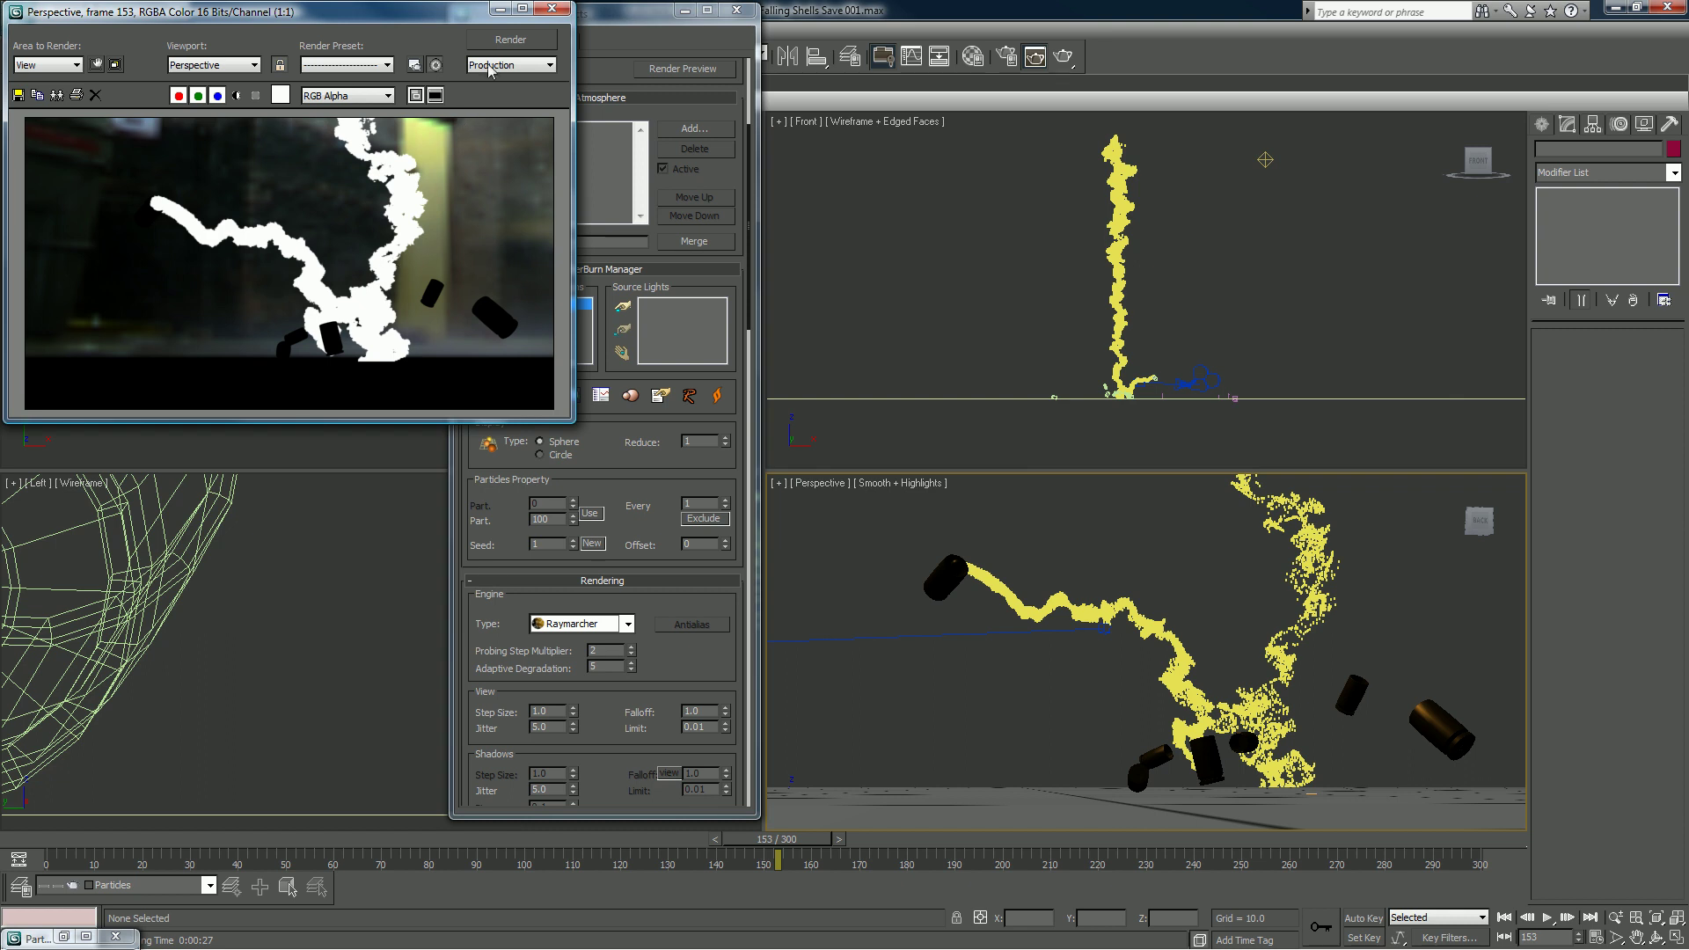
left_click(561, 8)
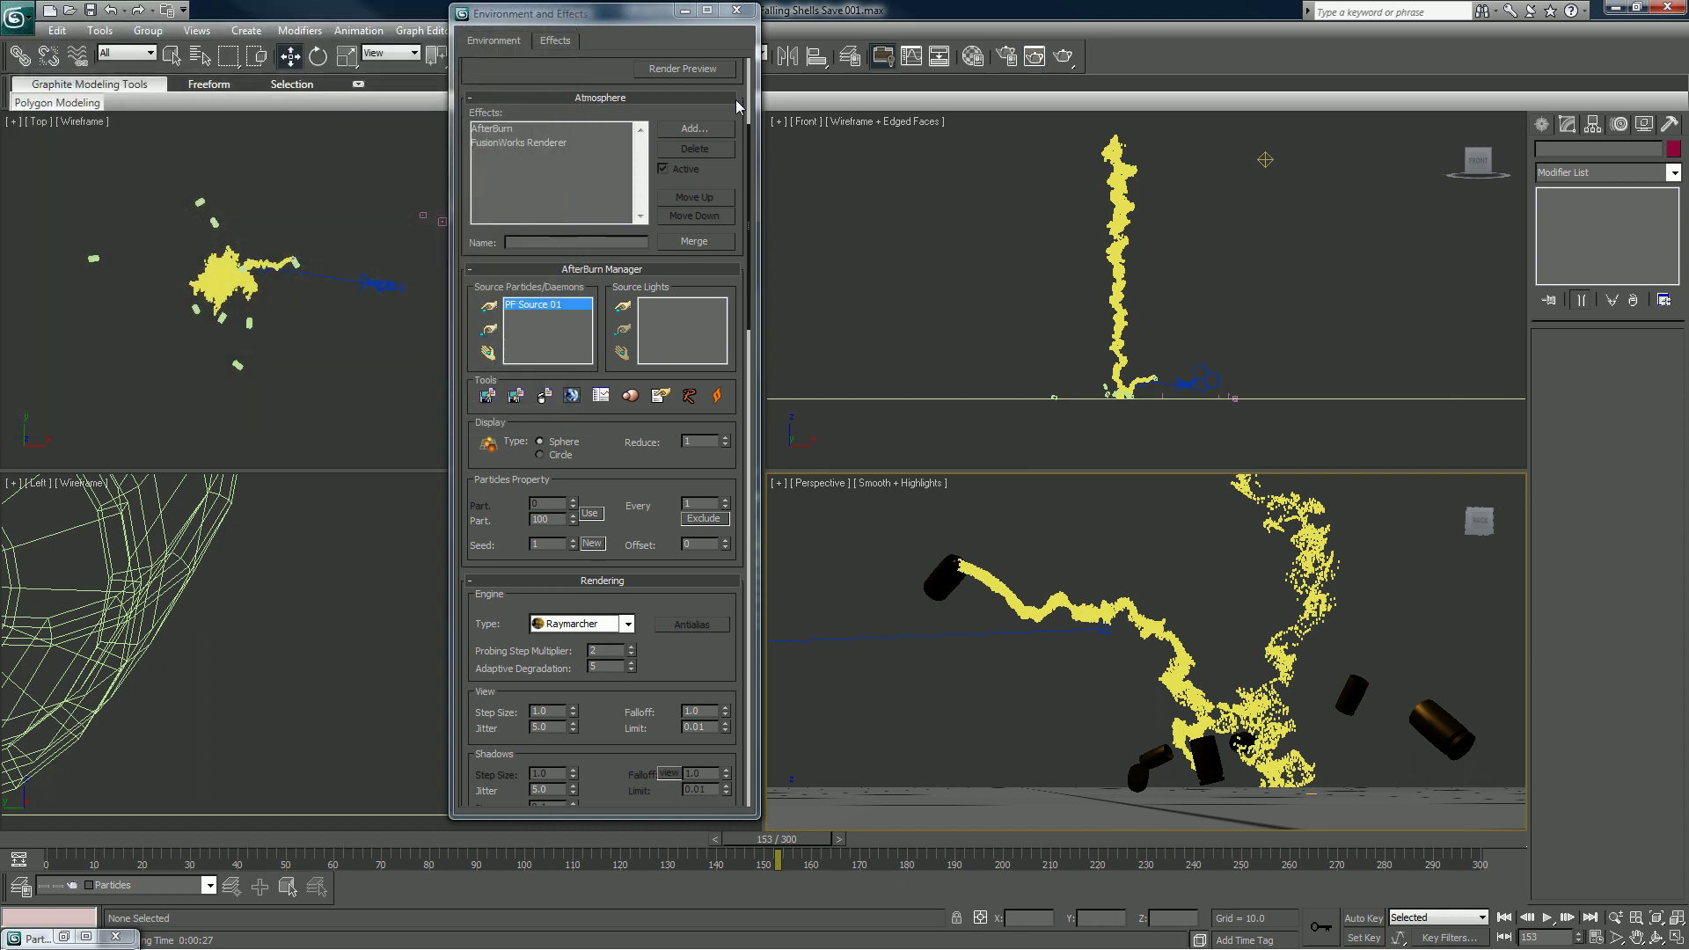
Step: Widen the command panel, place the Environment and Effects dialog over it, and save the scene
left_click_drag(1527, 362, 1372, 360)
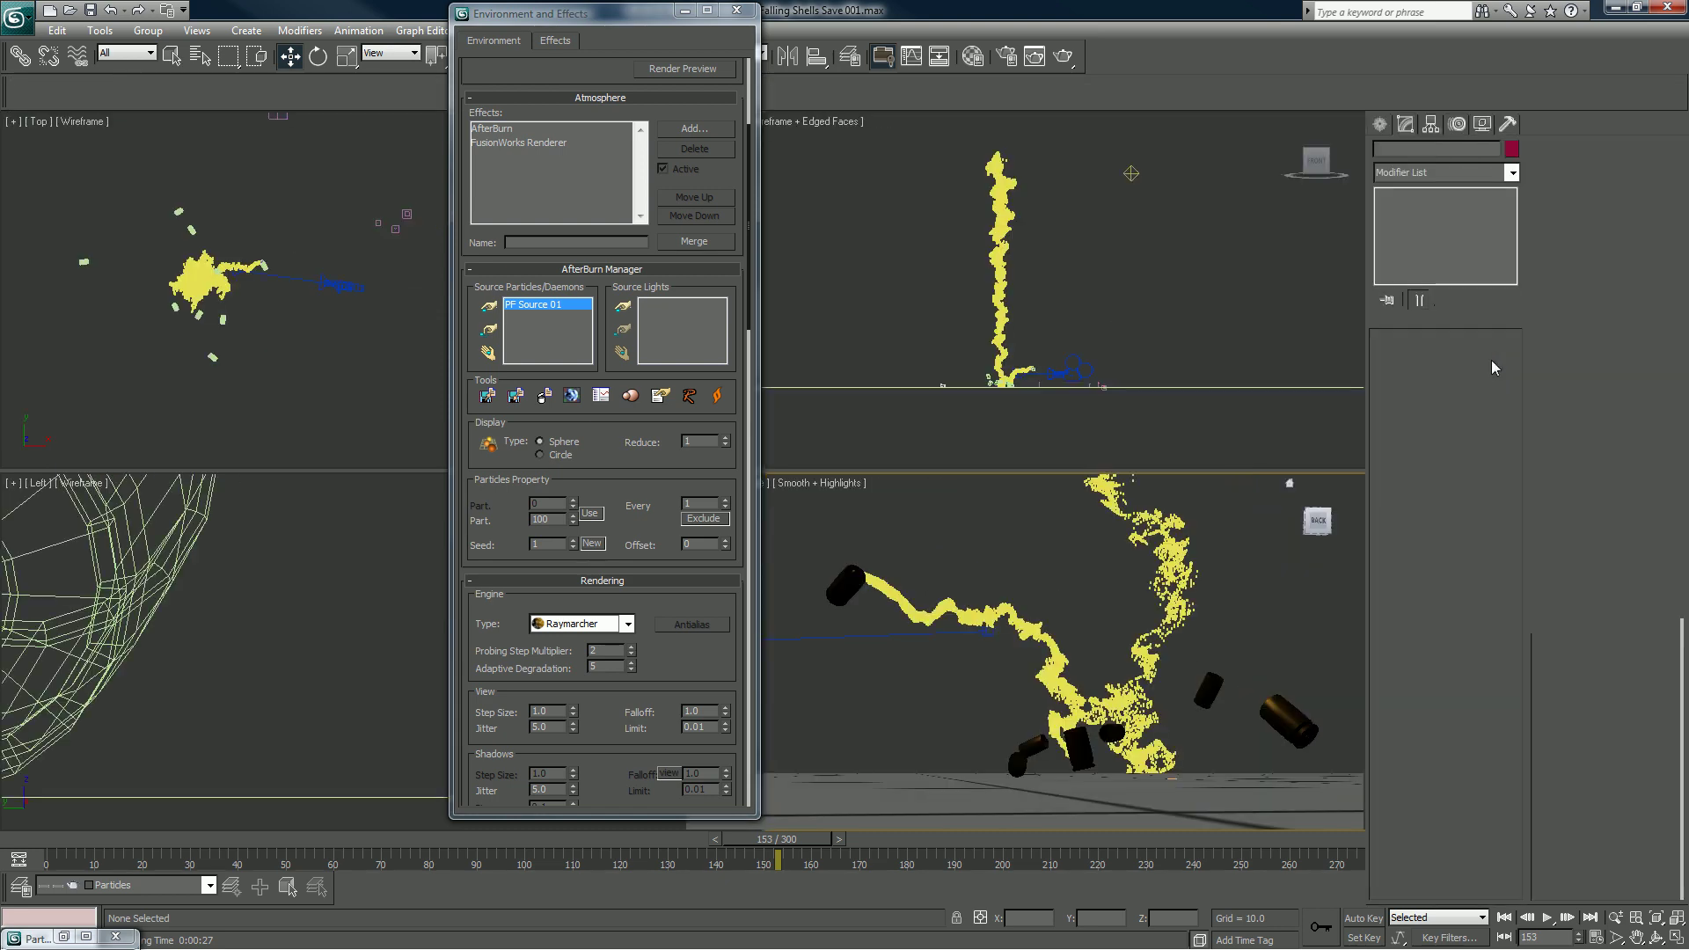
left_click_drag(619, 18, 1542, 10)
left_click(16, 16)
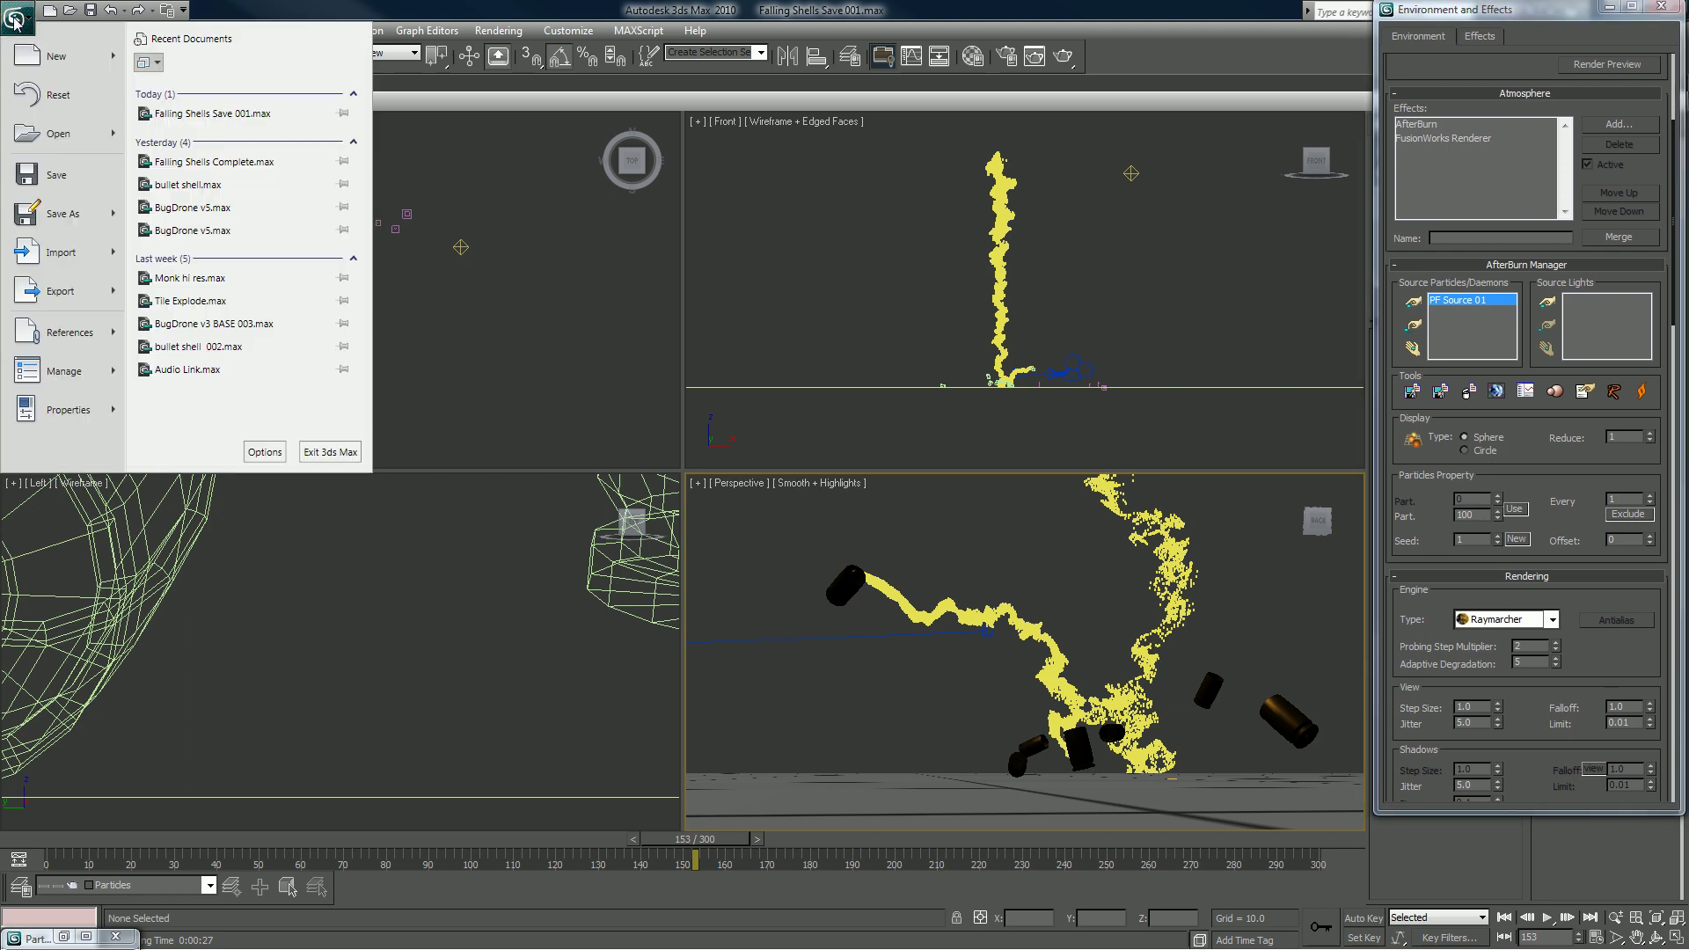
left_click(53, 179)
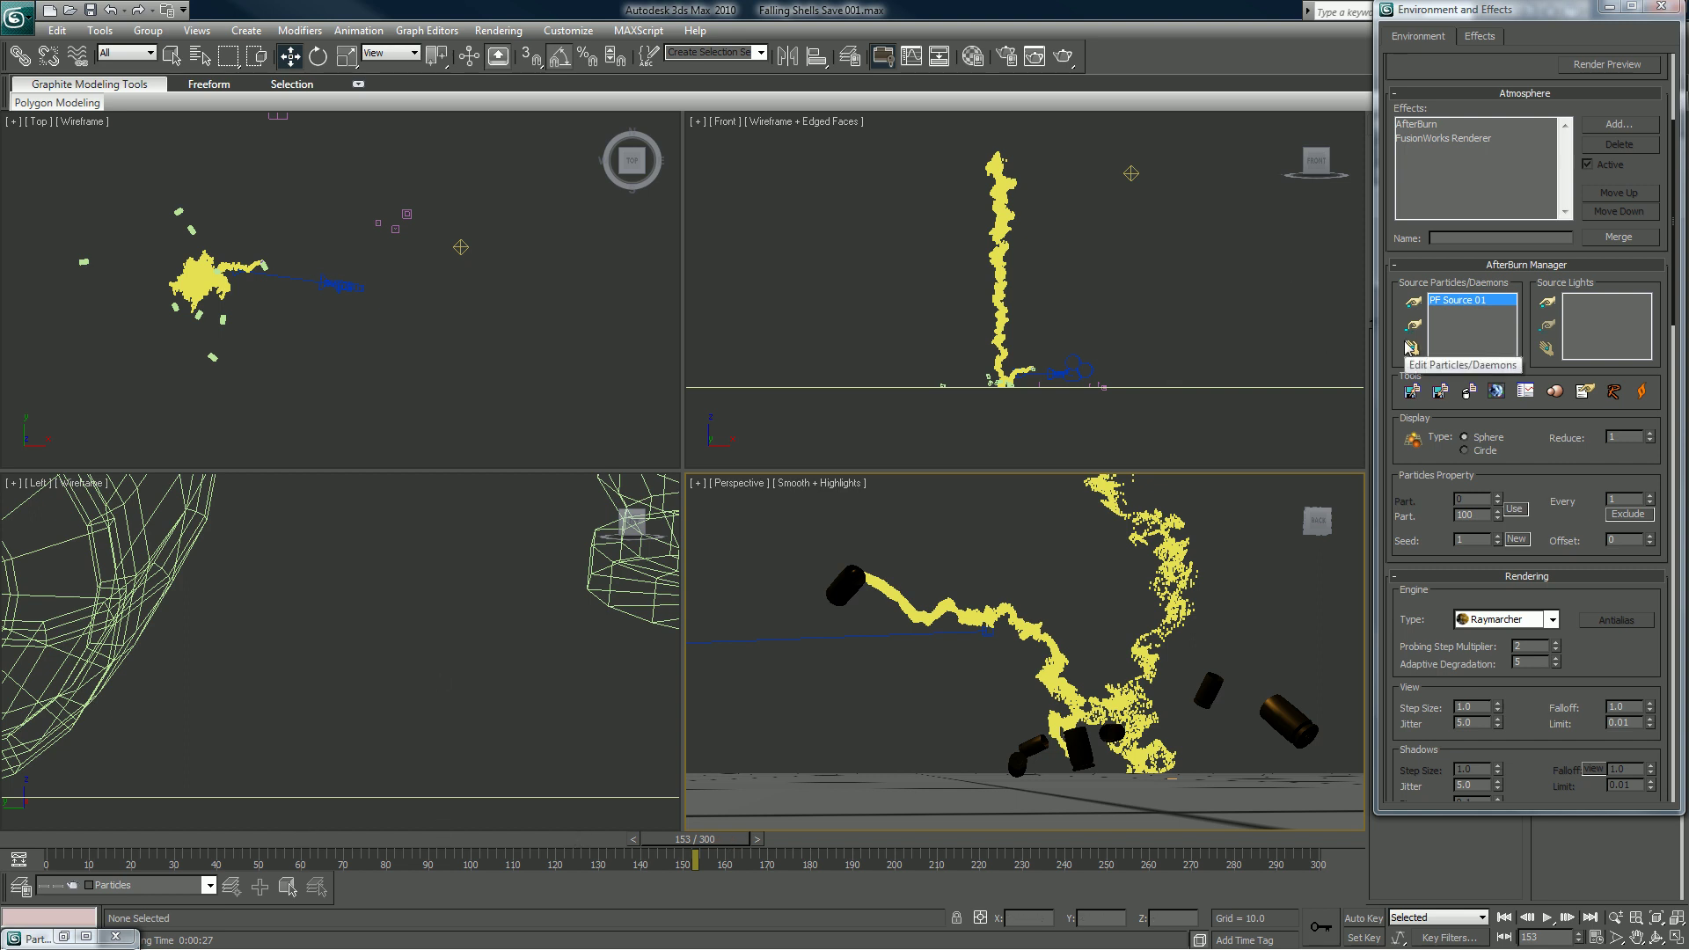
Step: Enable the curve for AfterBurn's sphere radius in Particle Shape and set its high value to 30
scroll(1410, 324, "down", 5)
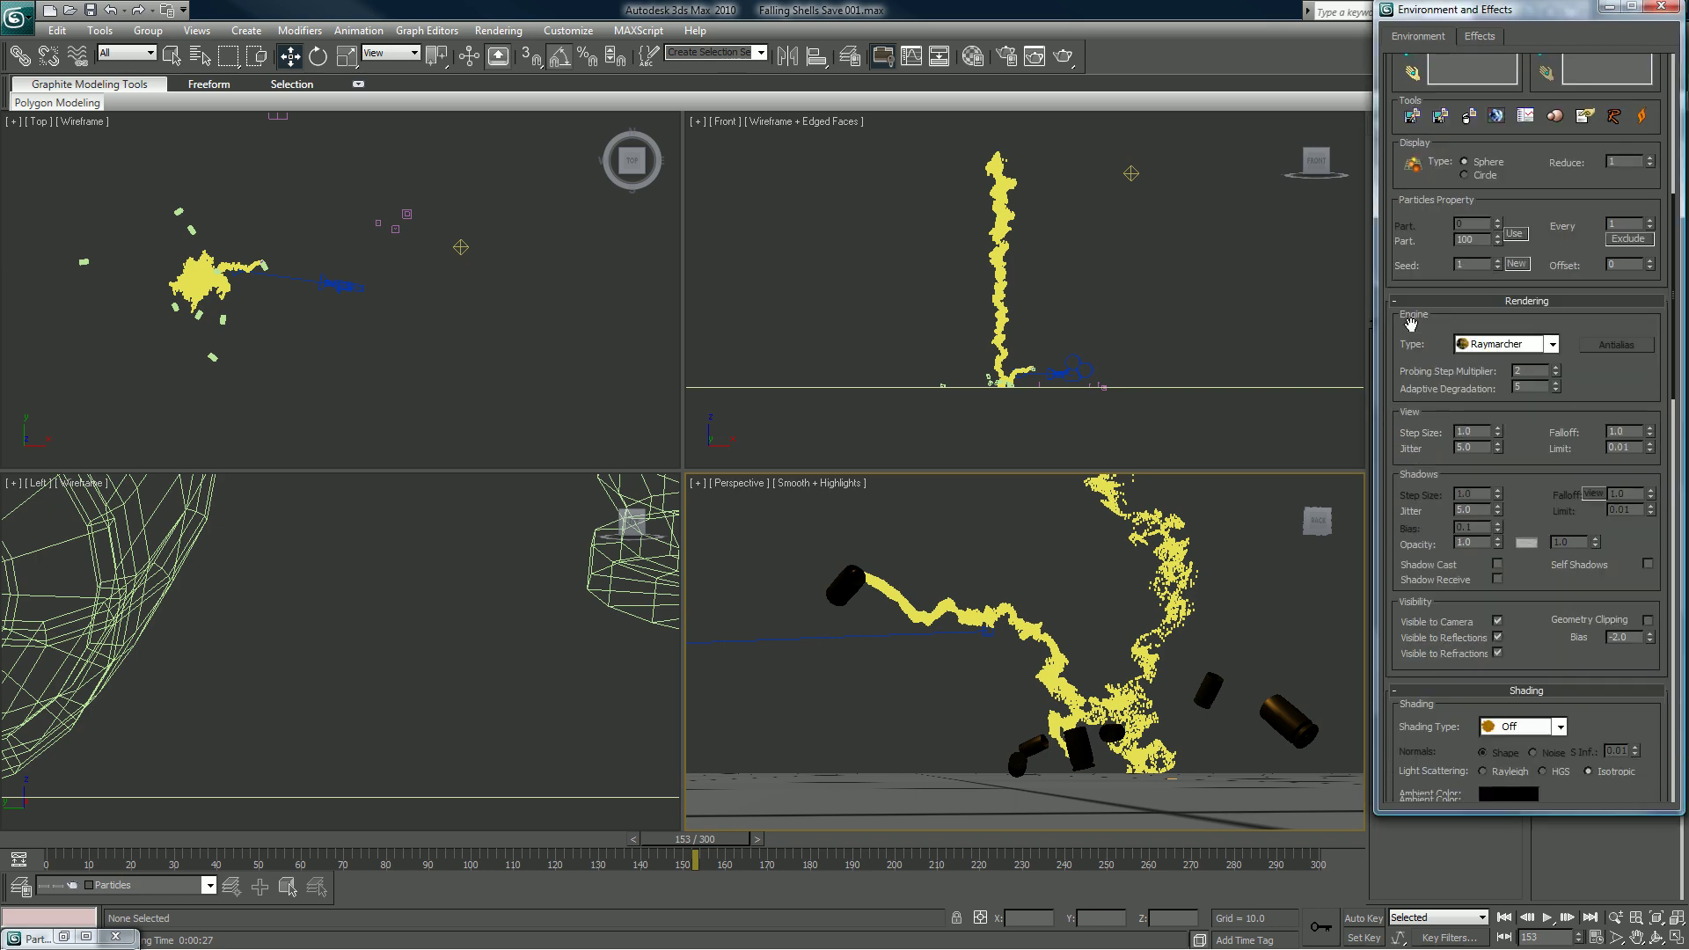
scroll(1413, 328, "down", 13)
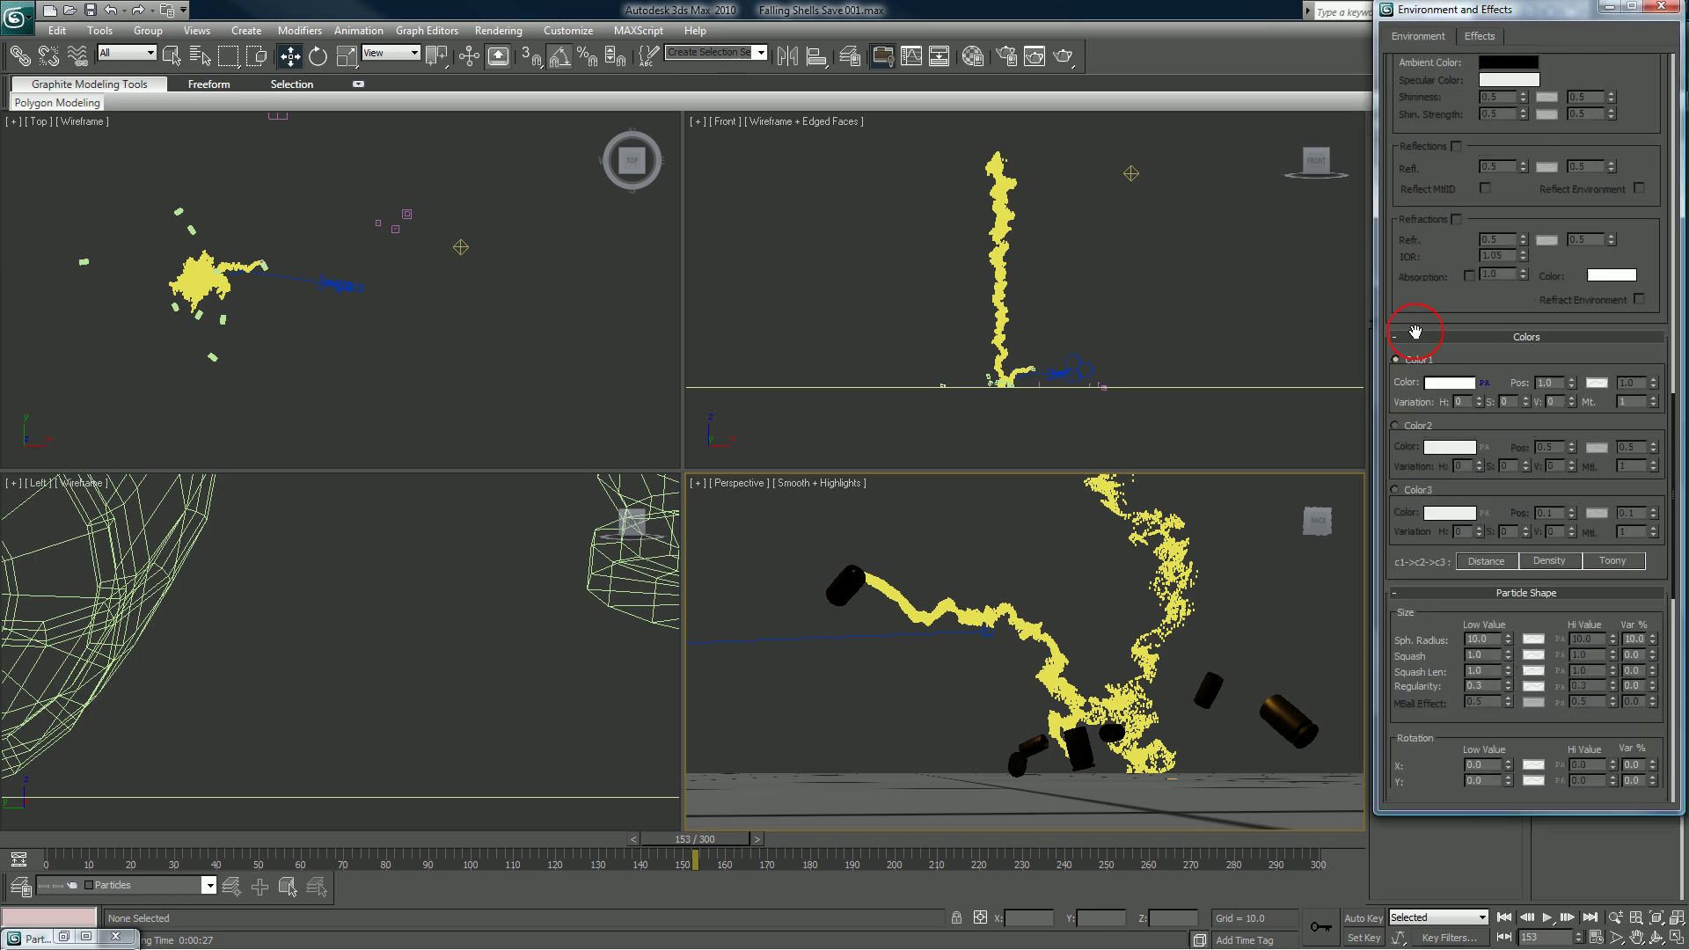
scroll(1416, 332, "down", 3)
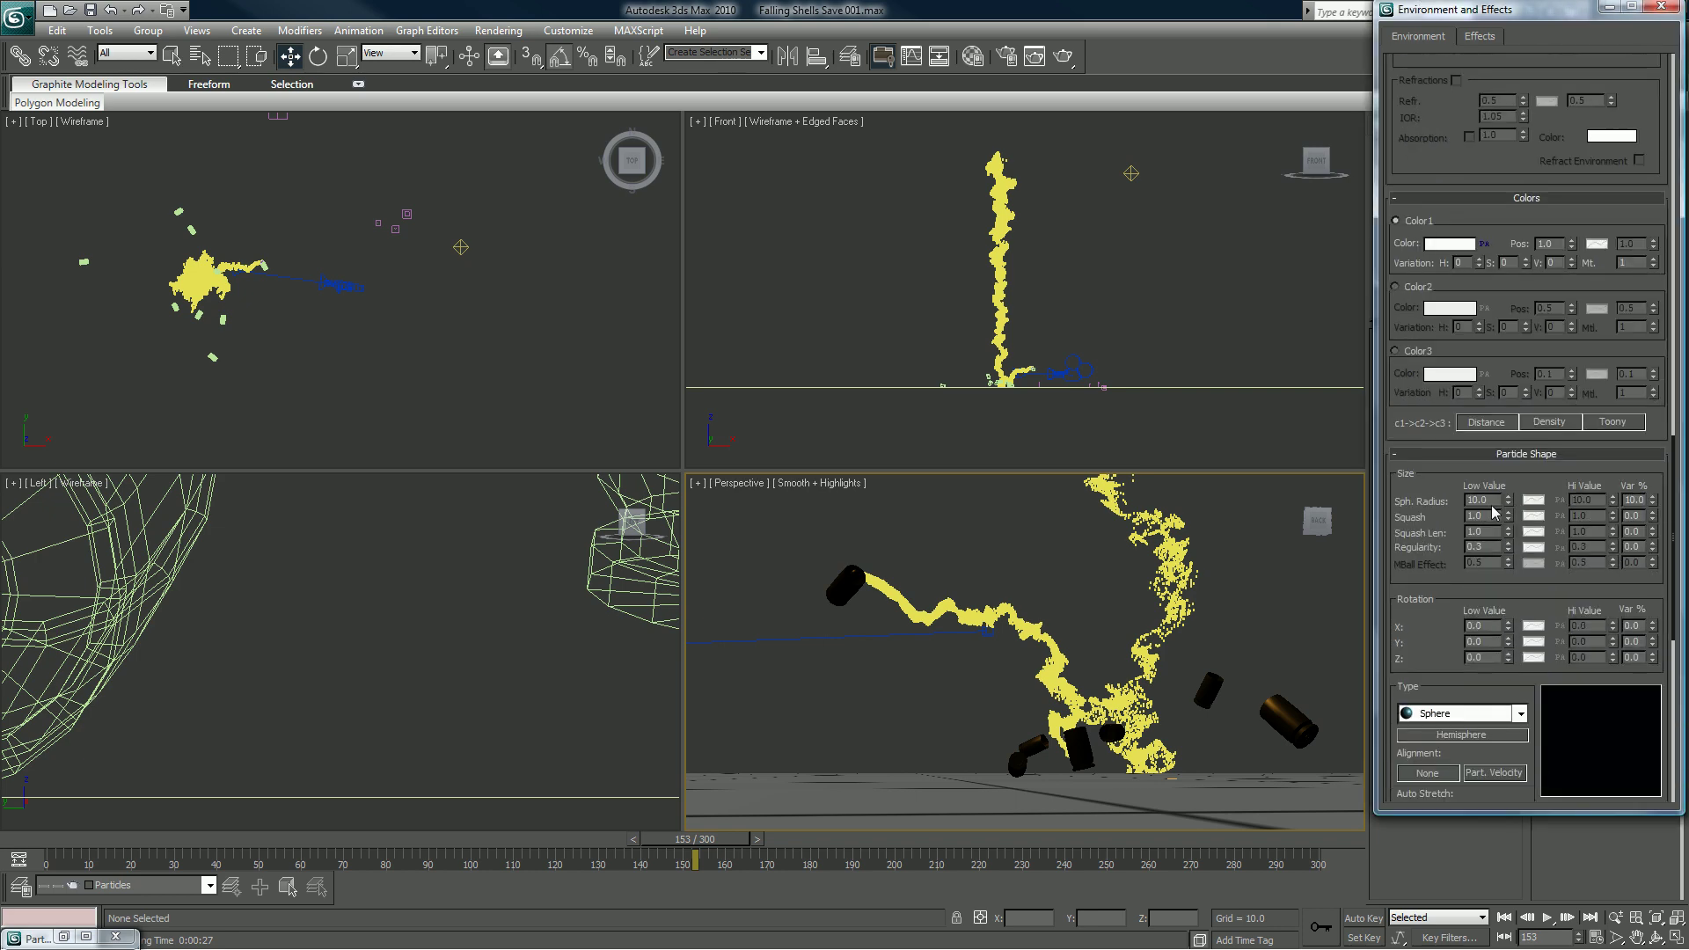
left_click(1535, 508)
left_click(1526, 498)
type("30")
key("Return")
Step: Enable the curve for AfterBurn's density in Noise Animation, with a low value of 0.1 and a high value of 0
scroll(1462, 502, "down", 5)
left_click(1462, 377)
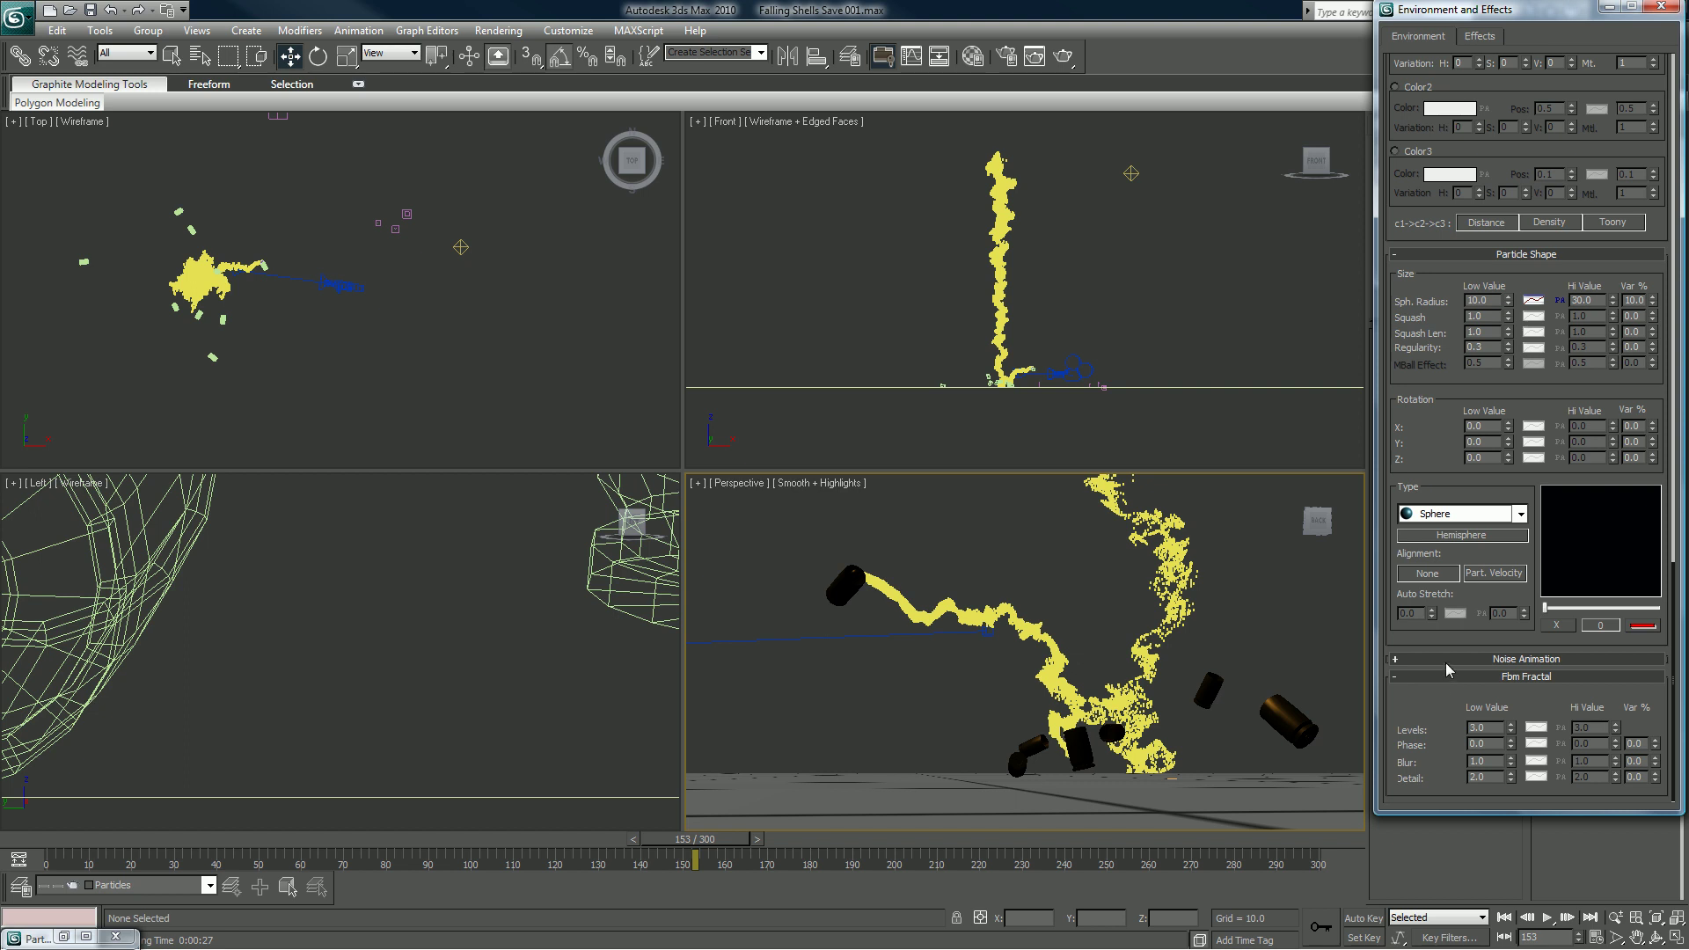
left_click(1450, 670)
scroll(1449, 648, "down", 2)
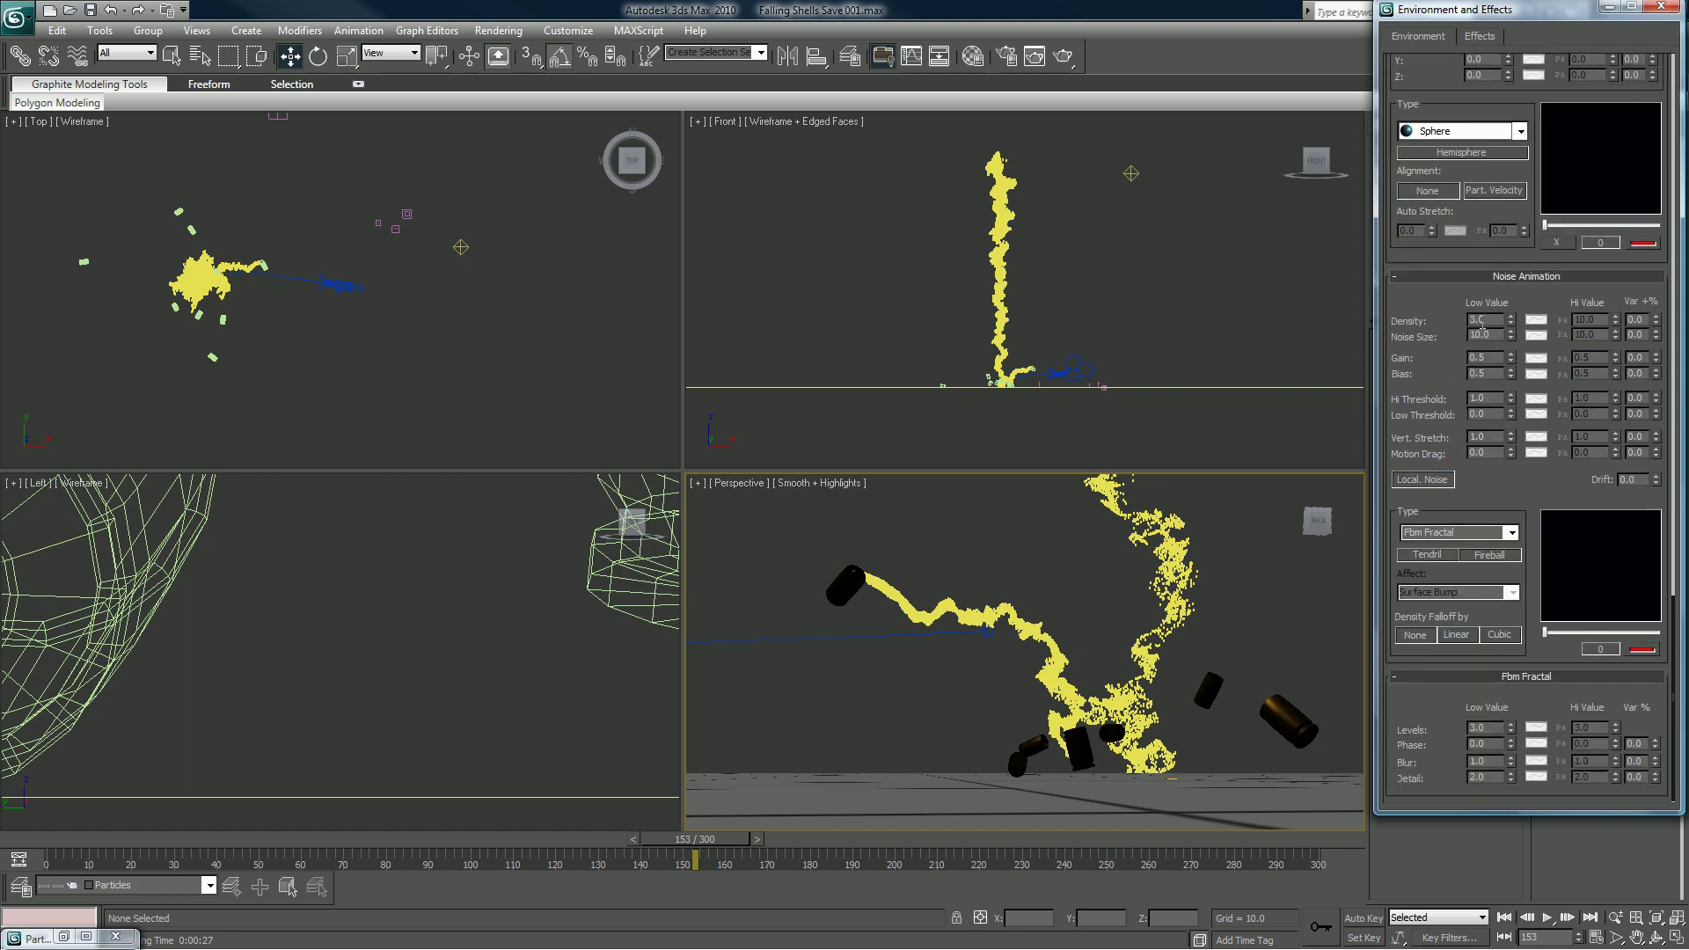
left_click(1531, 322)
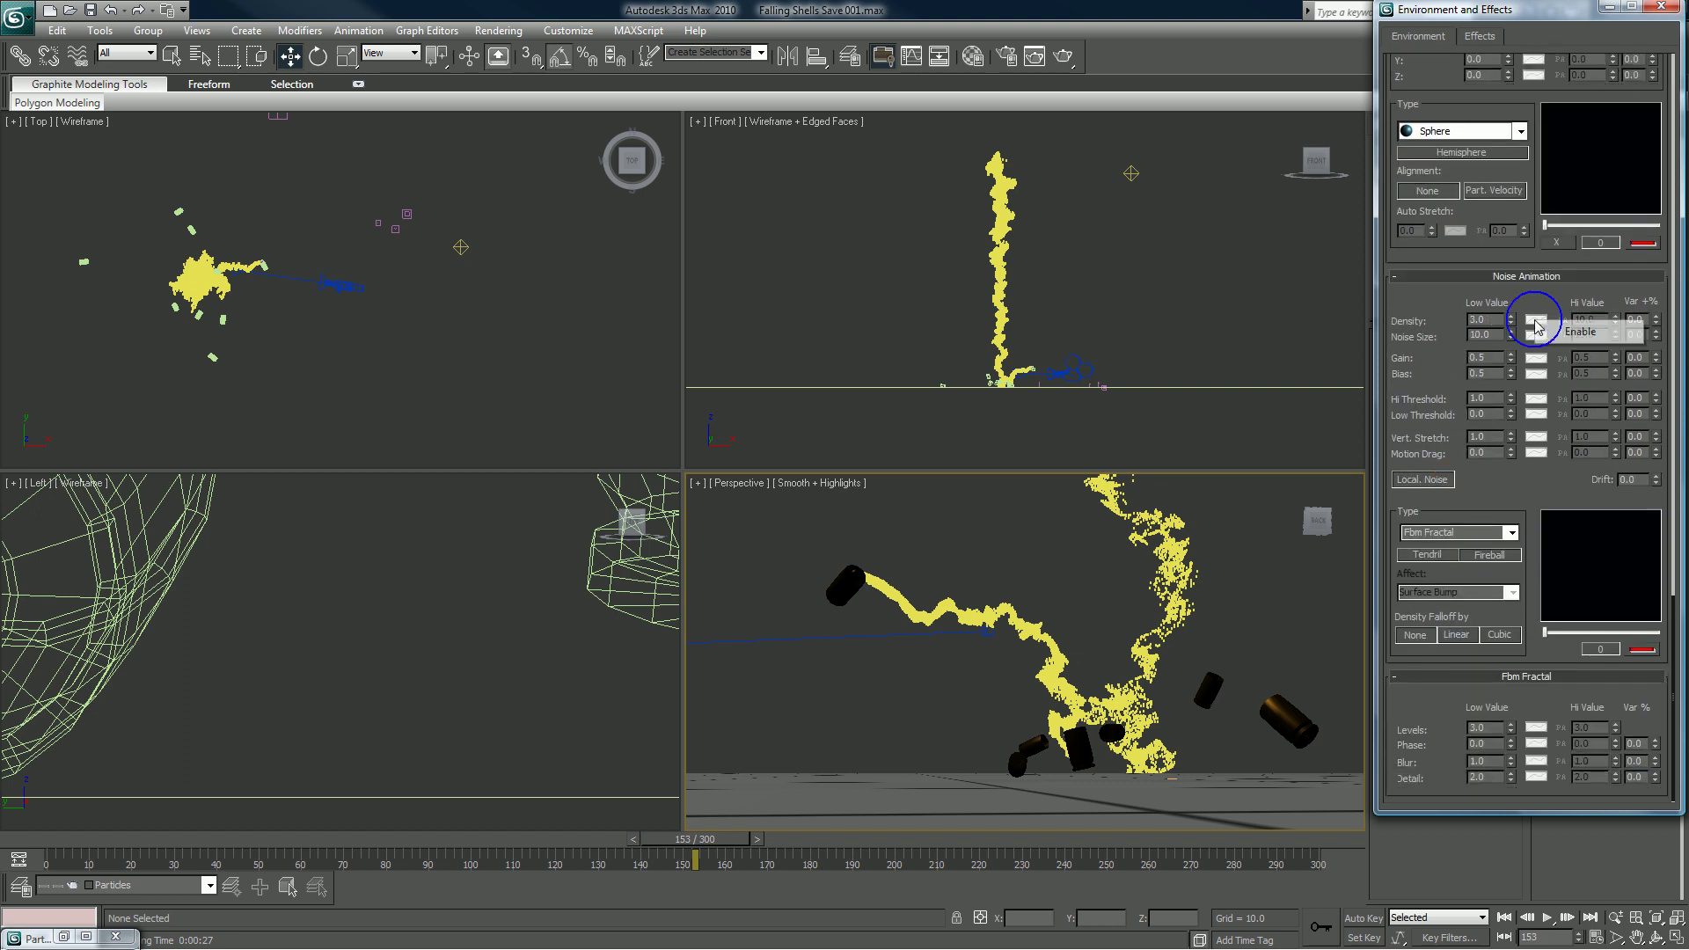
right_click(1617, 320)
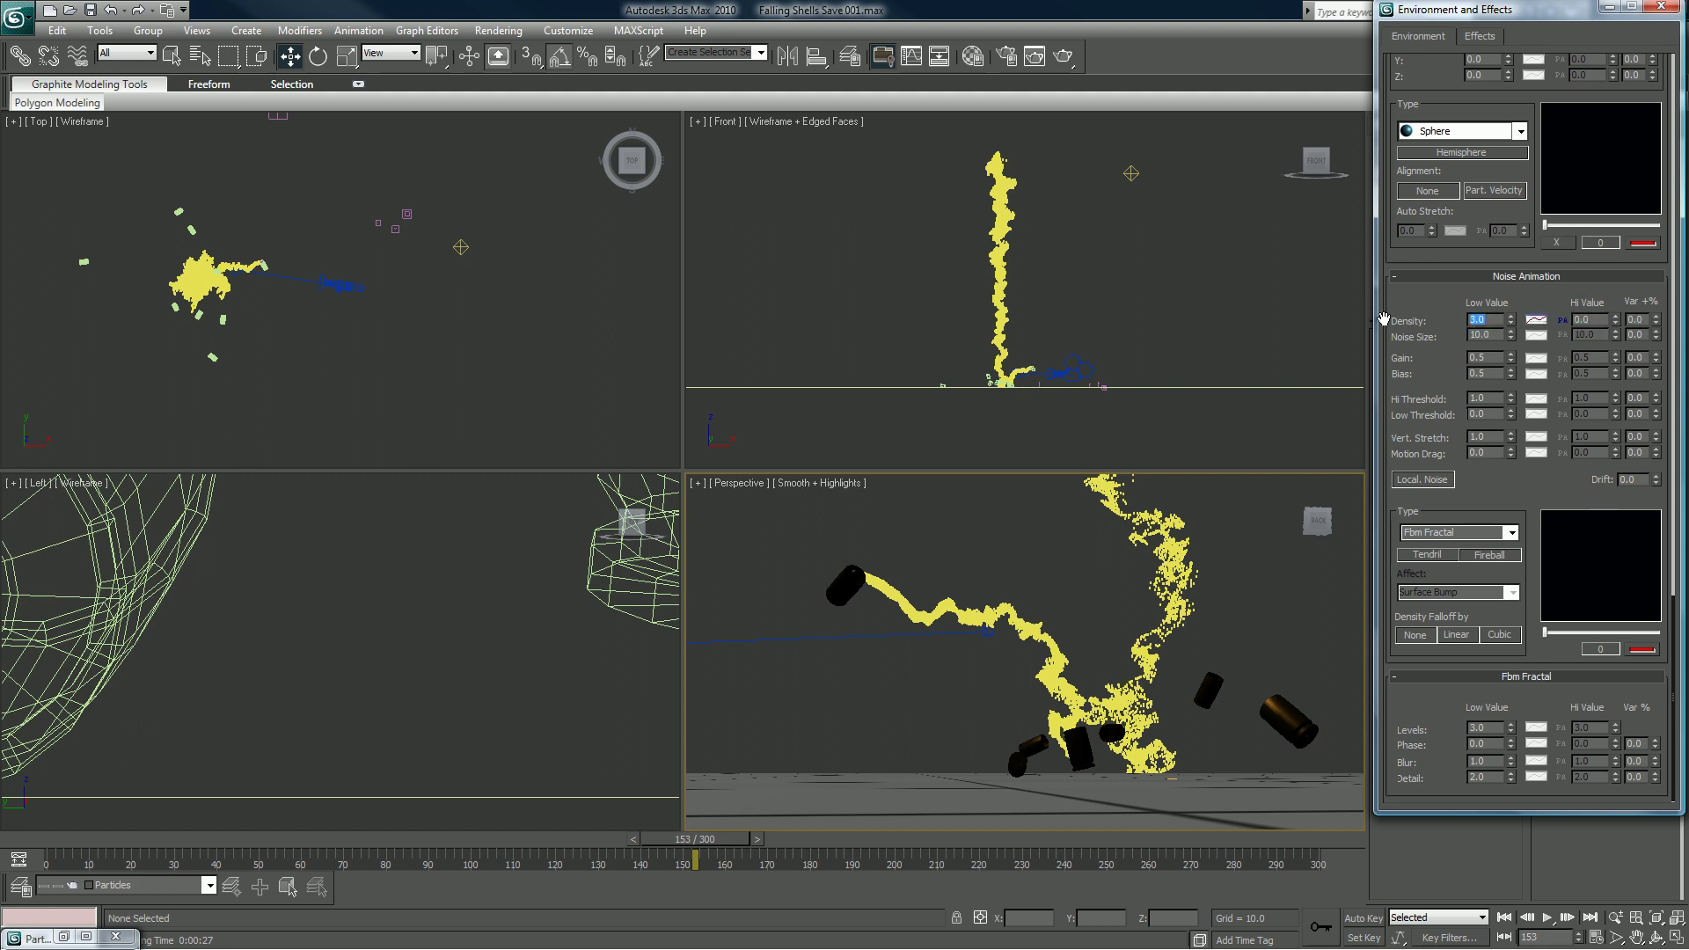
type("0.1")
key("Return")
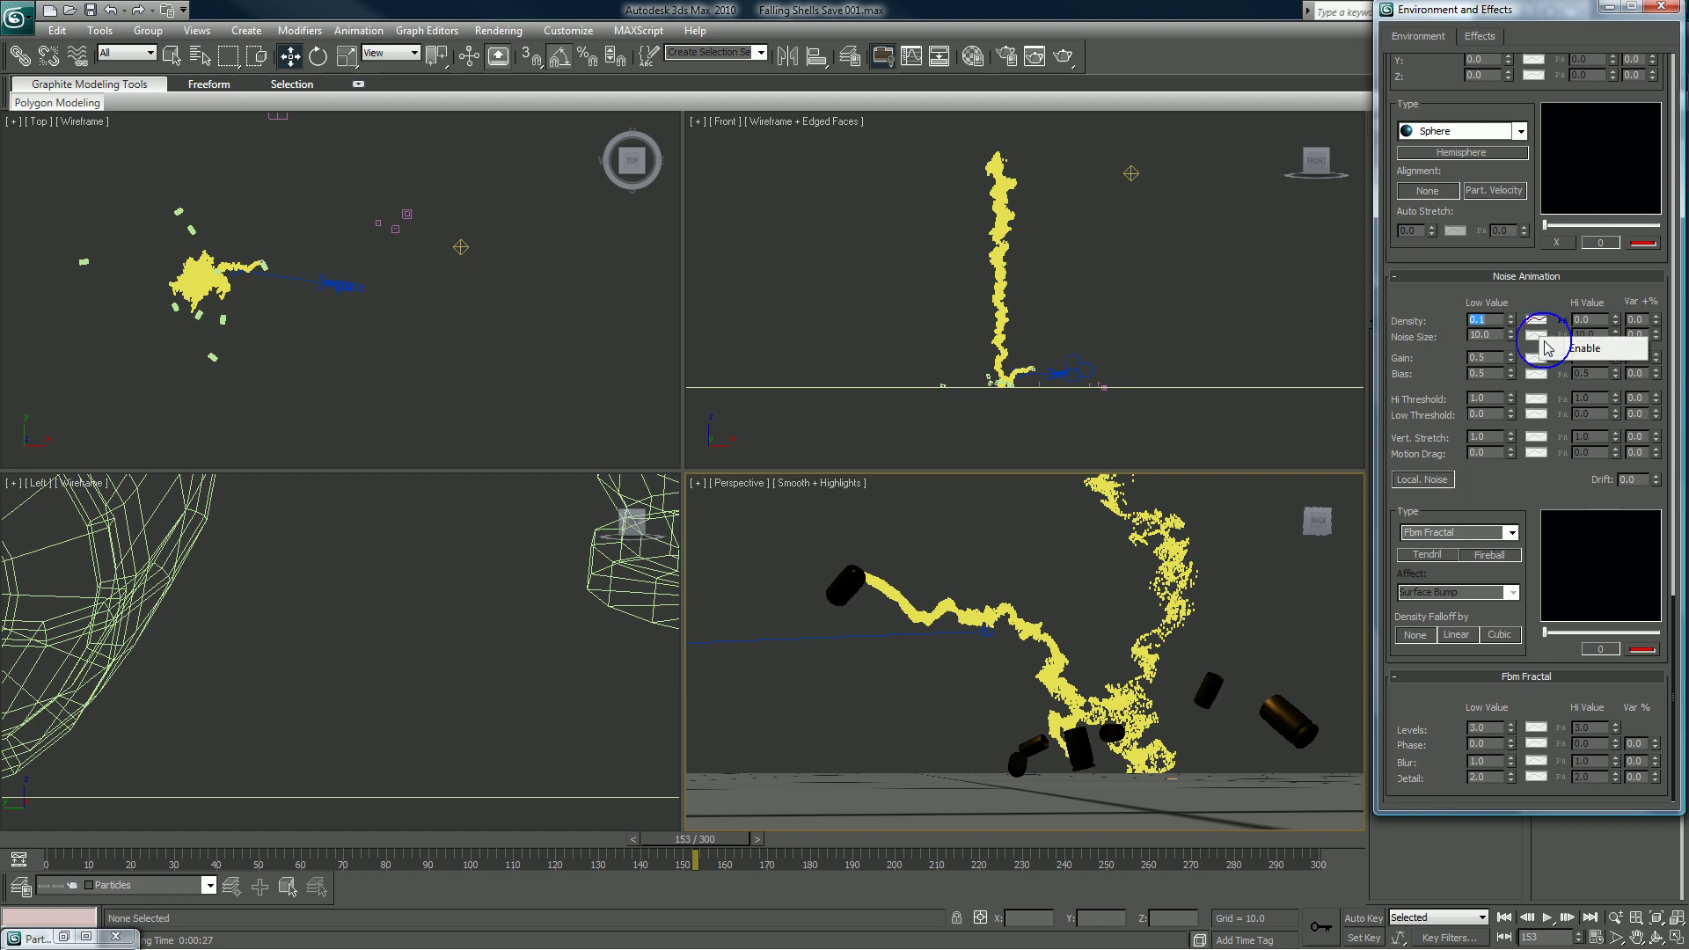
Step: Enable the curve for the noise size and set its low value to 12 and its high value to 27
left_click(1537, 339)
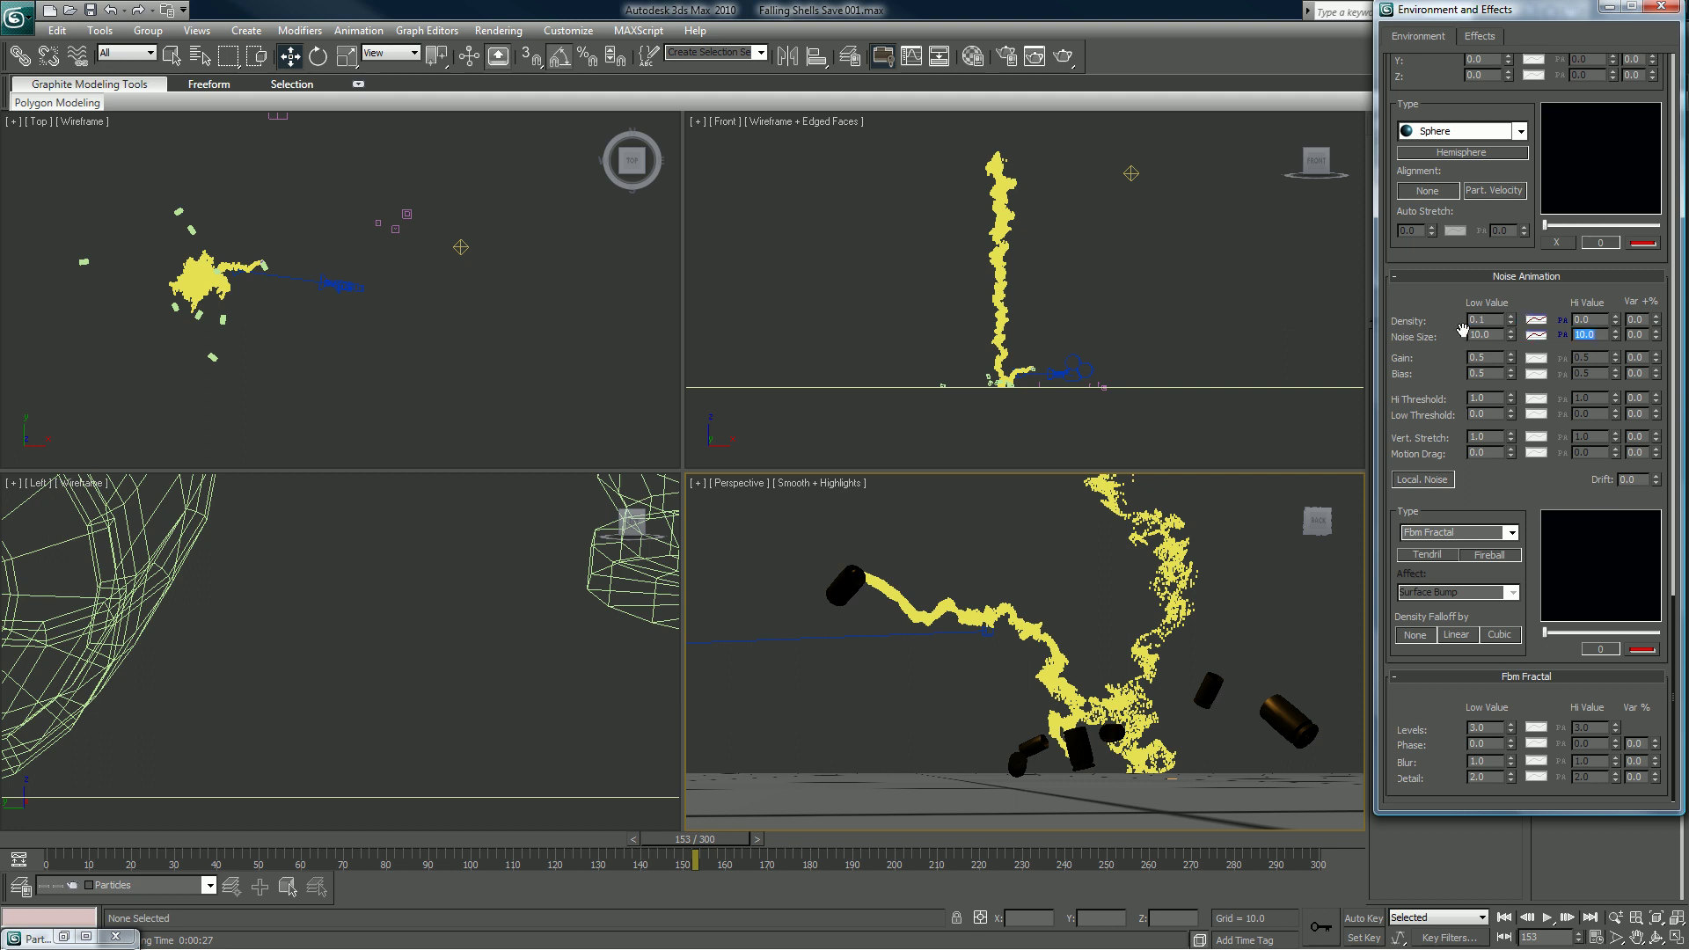
type("30")
key("Return")
double_click(1494, 333)
type("12")
key("Return")
Step: Test render the Perspective view at frame 153 with the new noise density and noise size settings
left_click(1430, 340)
left_click_drag(1431, 340, 1418, 621)
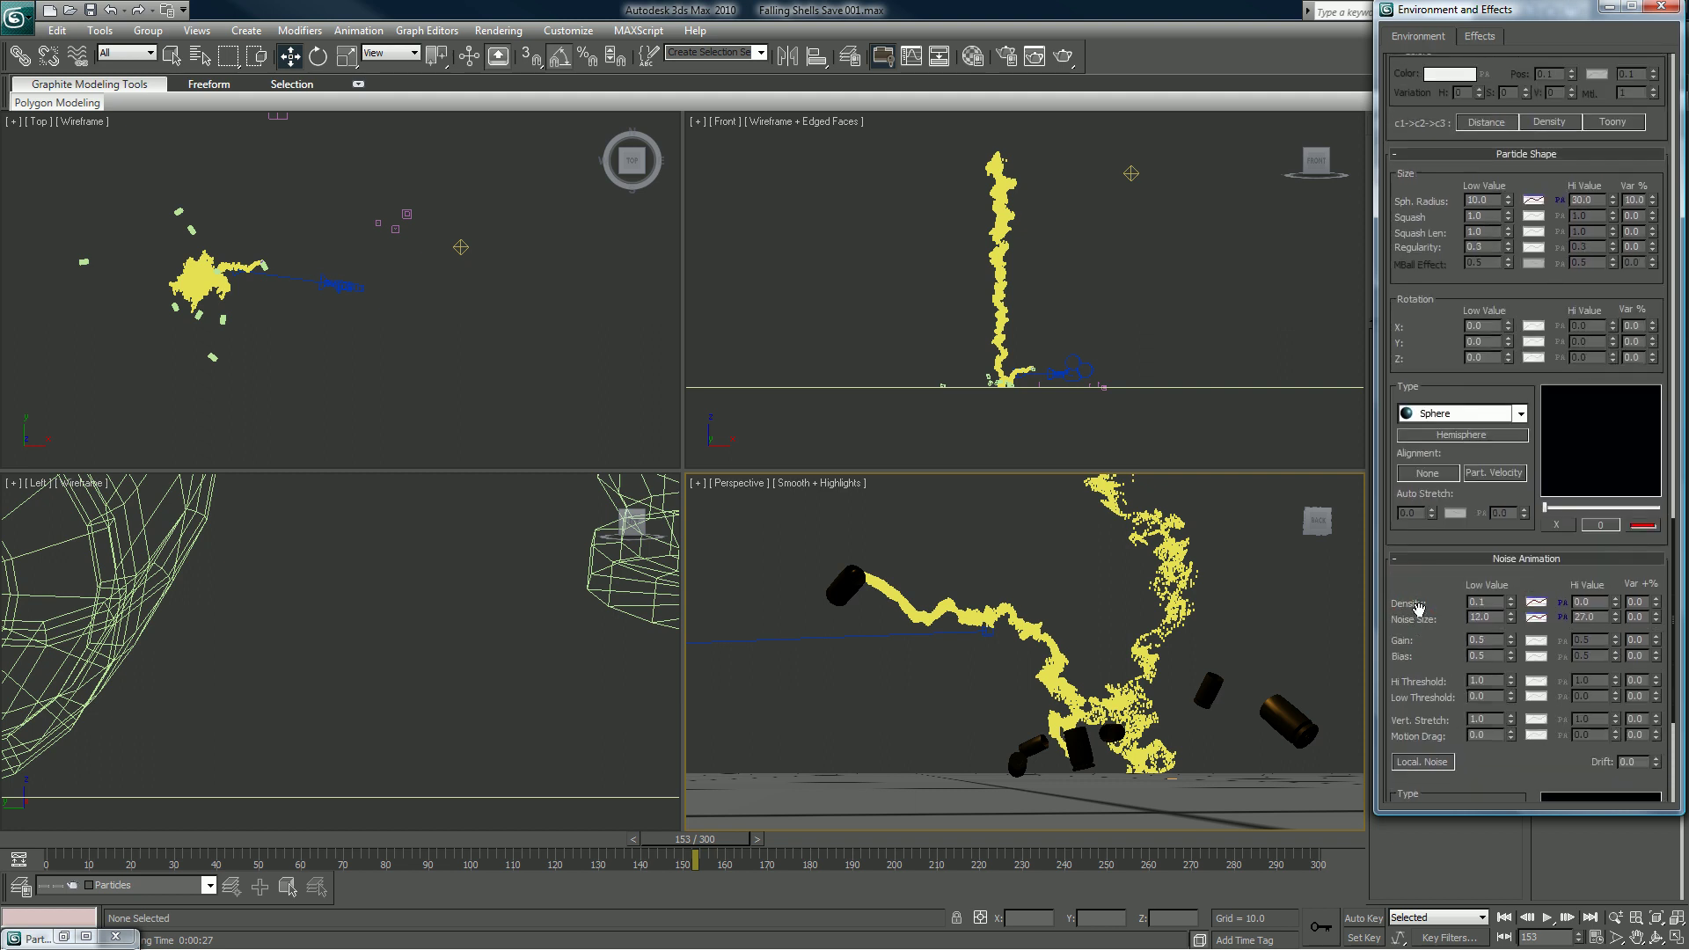
left_click_drag(1415, 330, 1417, 434)
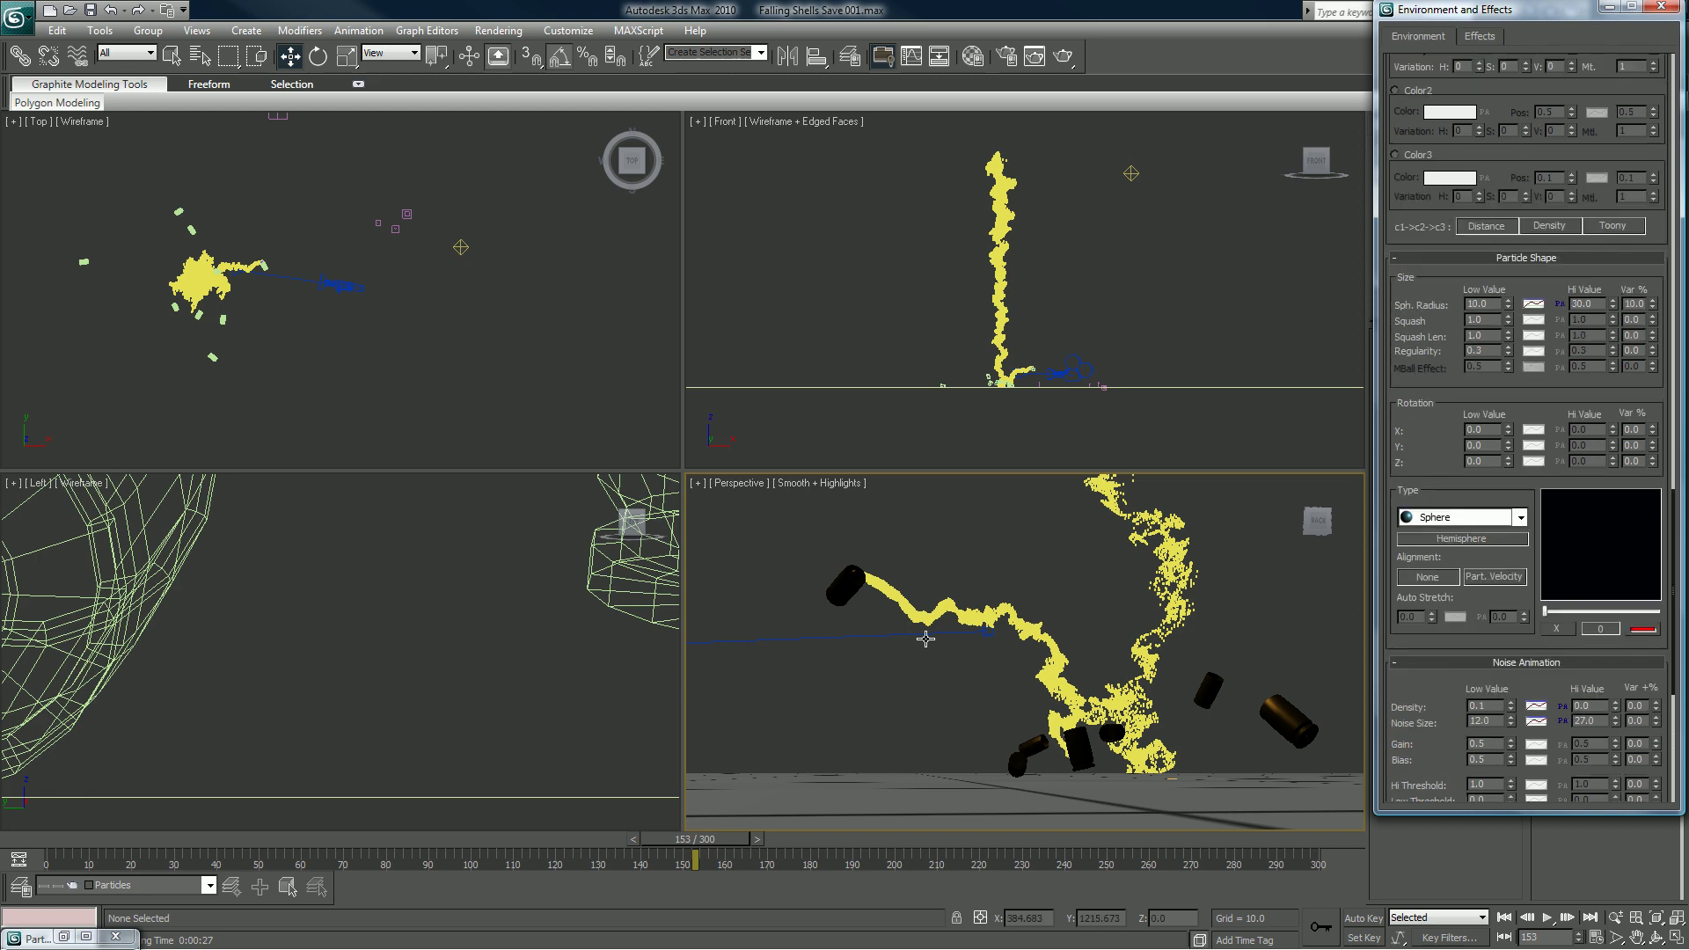
left_click(1062, 58)
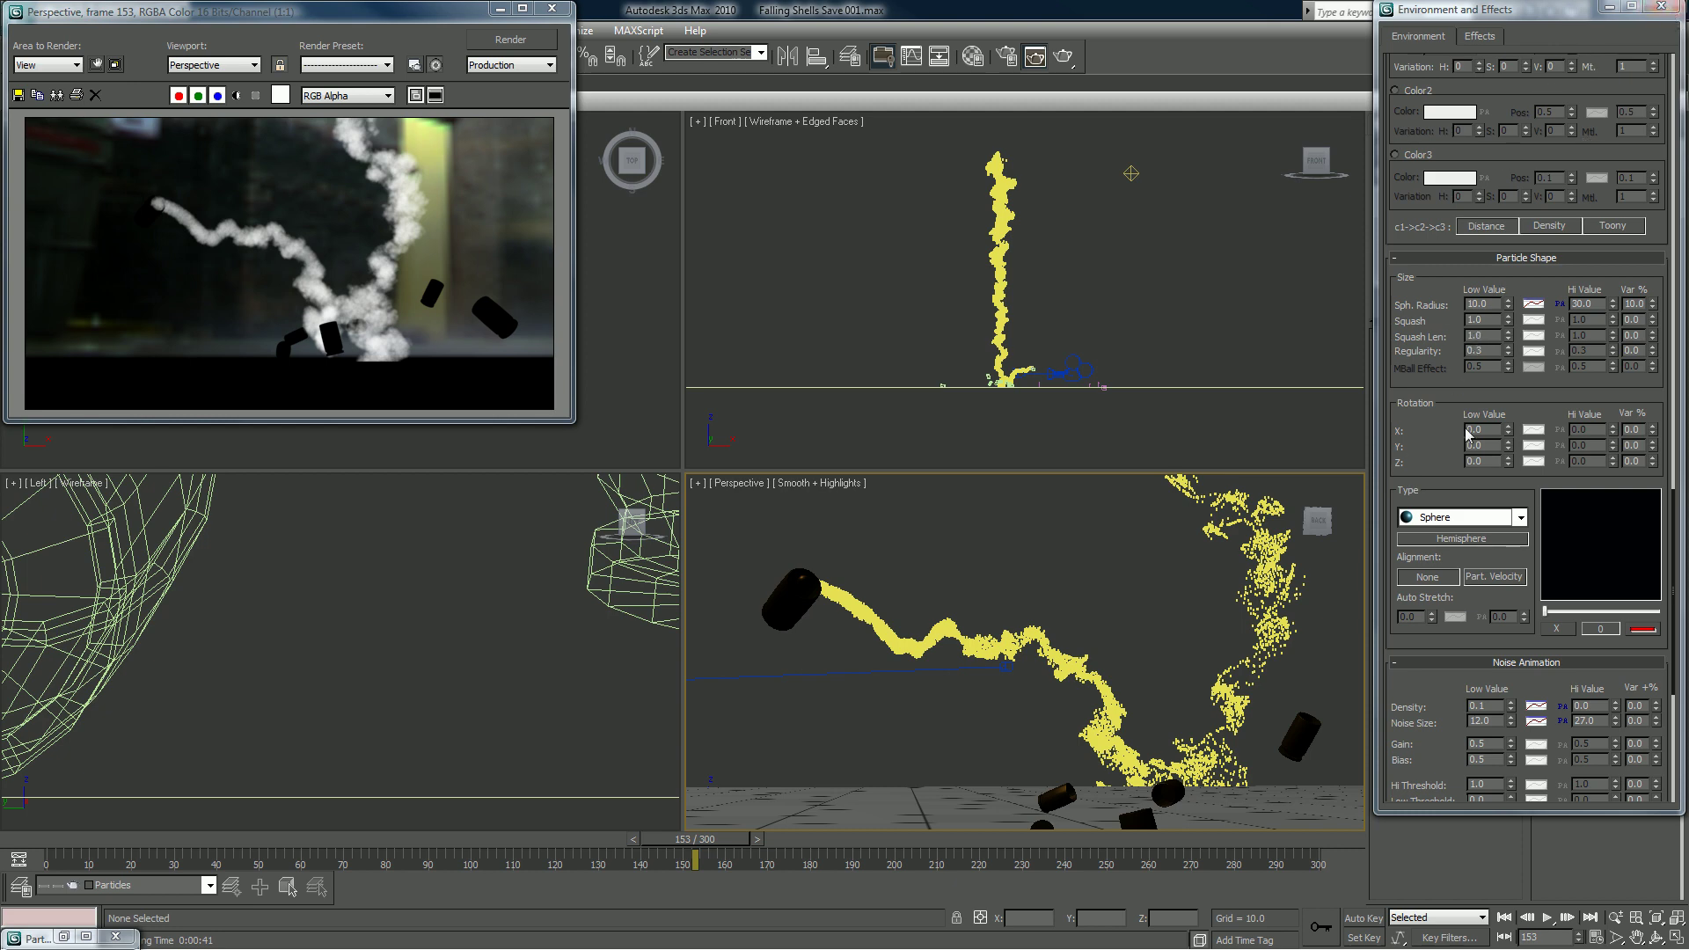
Step: Open the sphere radius curve in Particle Shape and insert a control point at about 49, 20 near its middle
scroll(1458, 412, "up", 5)
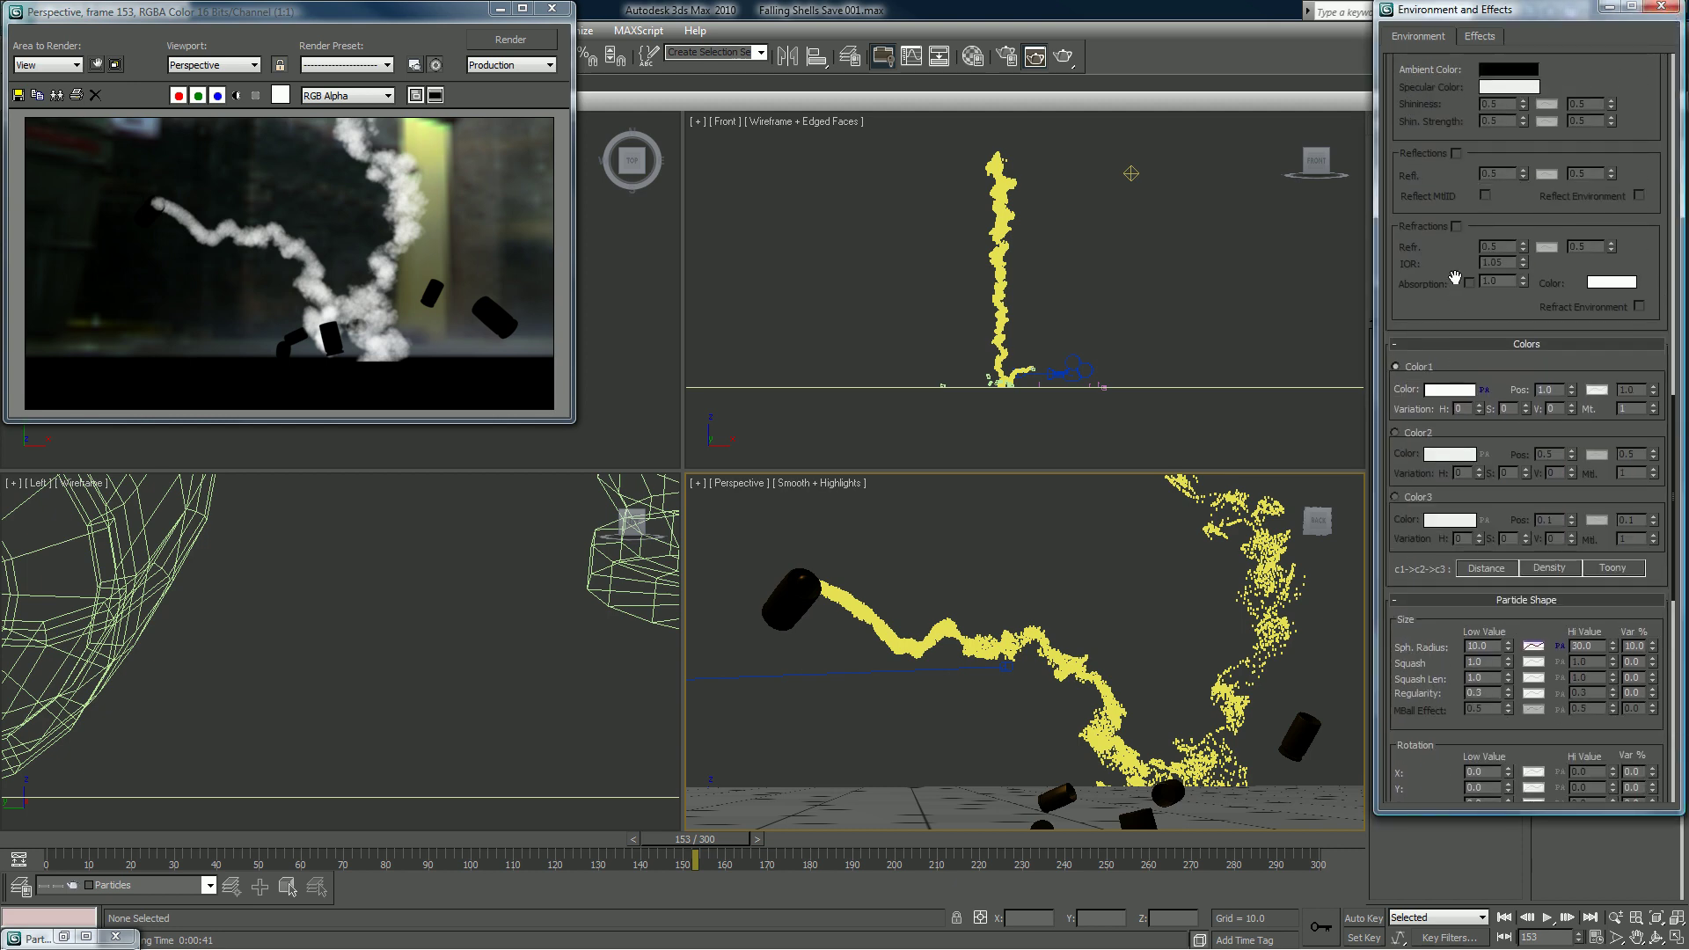
scroll(1455, 278, "down", 5)
left_click_drag(1416, 286, 1406, 115)
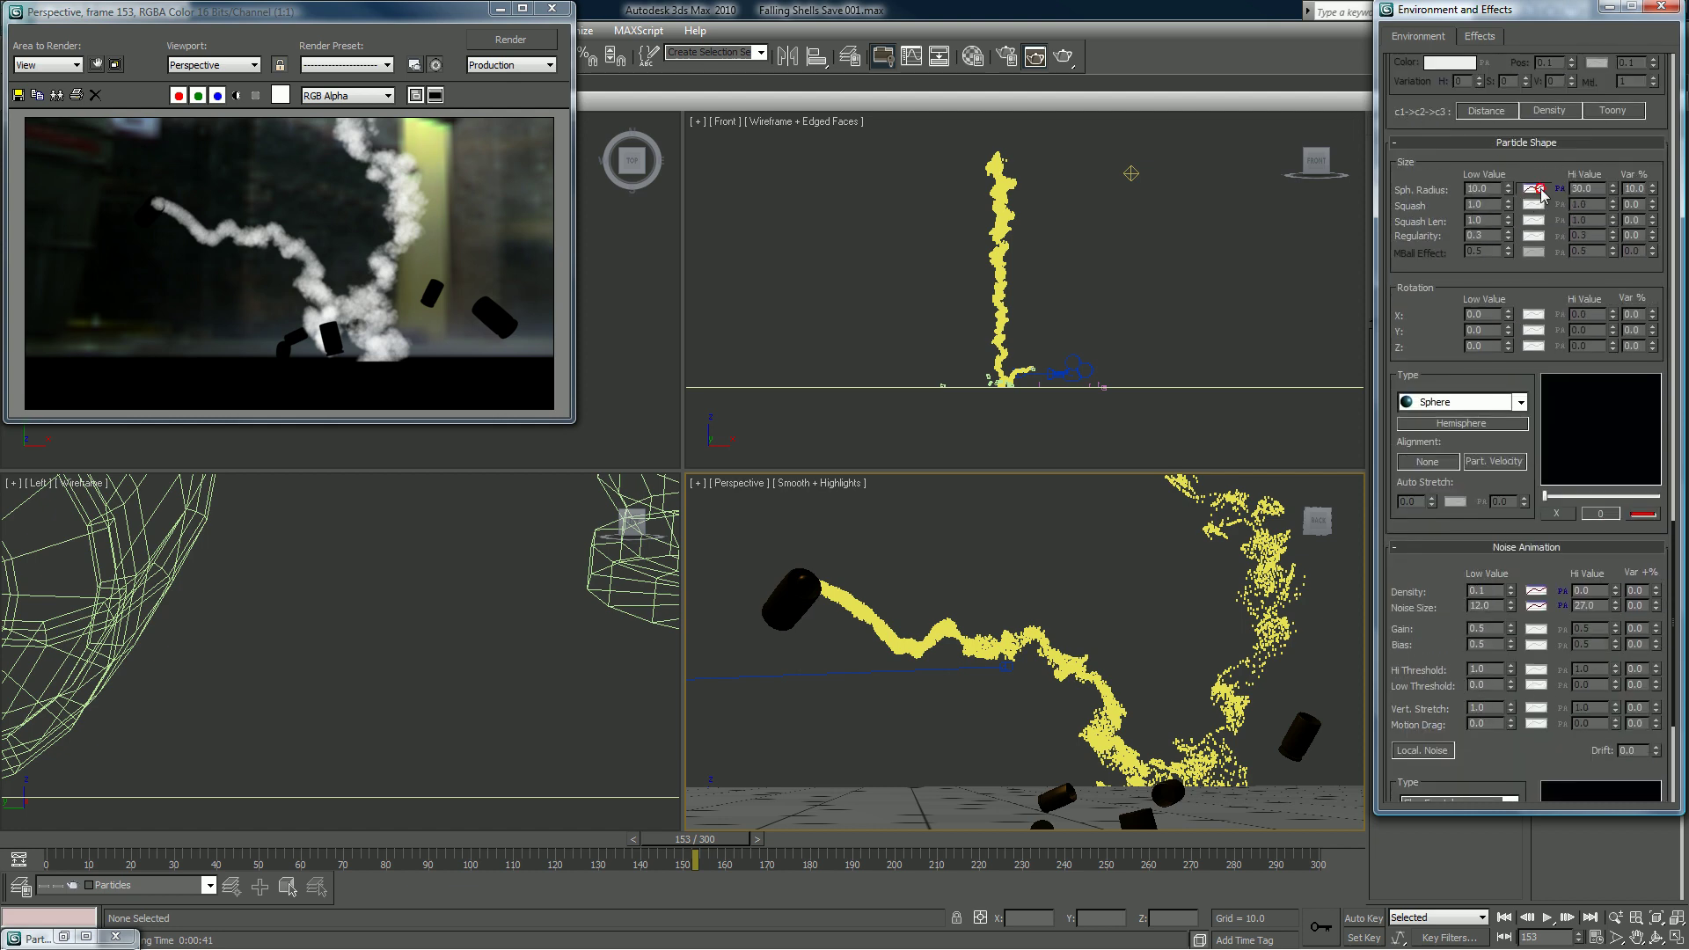
left_click(1535, 189)
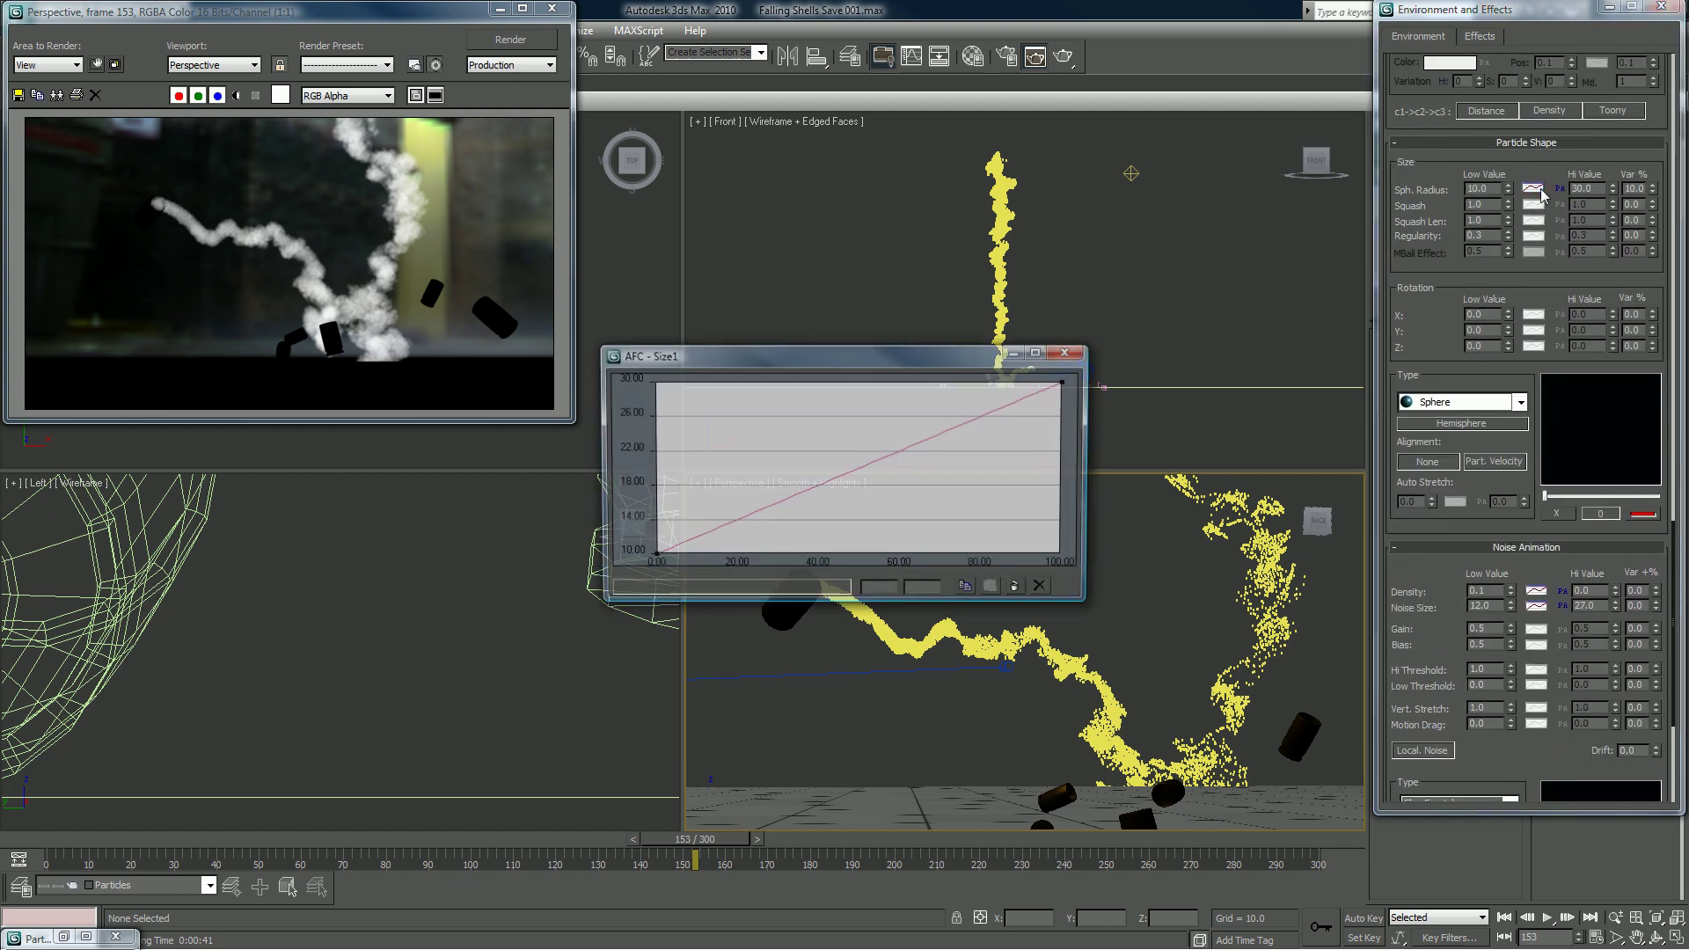
left_click(861, 466)
left_click(862, 469)
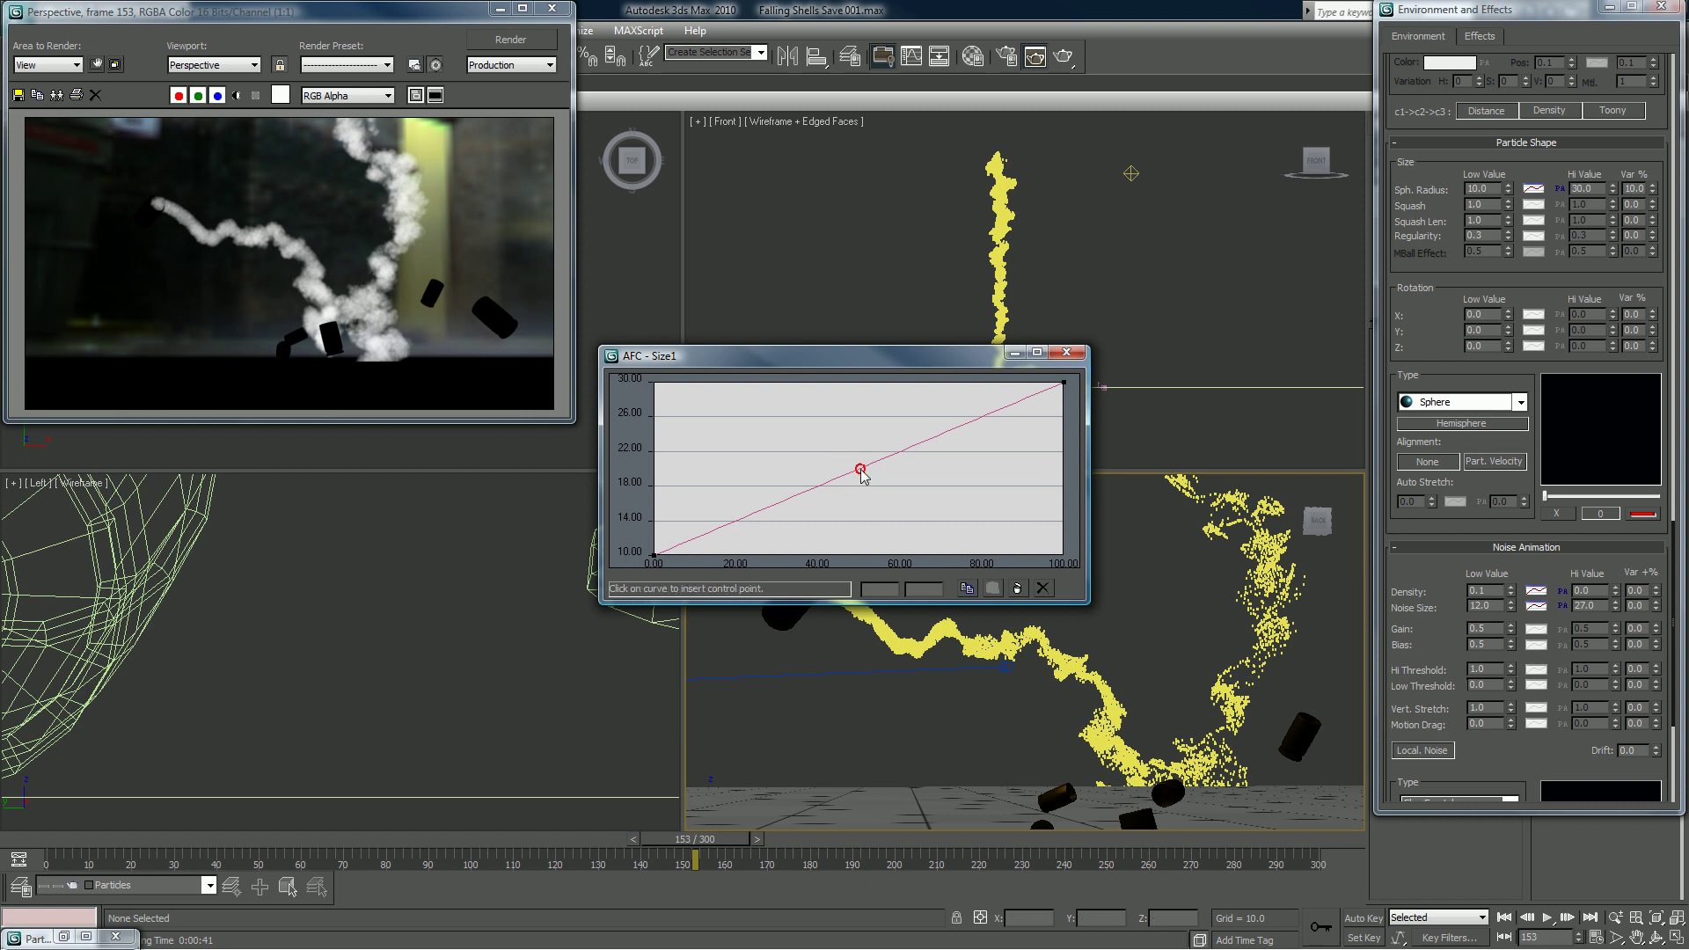
left_click(860, 468)
left_click(860, 467)
left_click(857, 466)
mouse_move(857, 468)
left_mouse_down()
mouse_move(771, 503)
mouse_move(867, 445)
mouse_move(903, 448)
mouse_move(856, 468)
left_mouse_up()
Step: Convert the middle control point of the sphere radius curve to Bezier and move it to about 22, 24
right_click(855, 468)
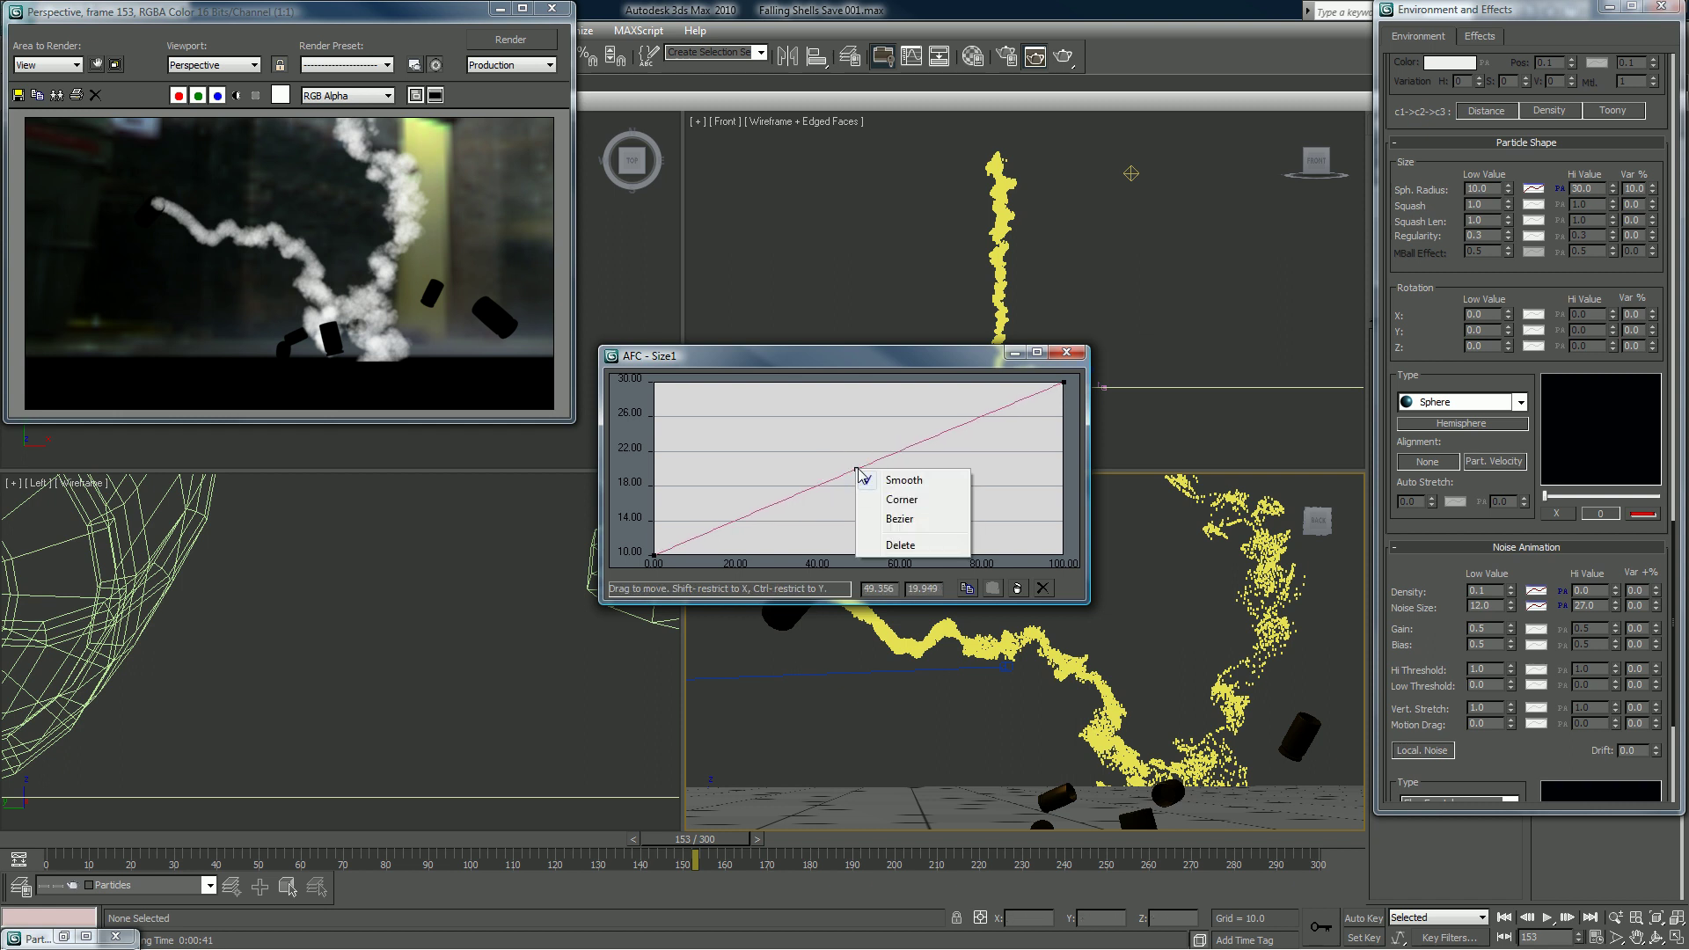
left_click(883, 519)
left_click_drag(854, 467, 743, 430)
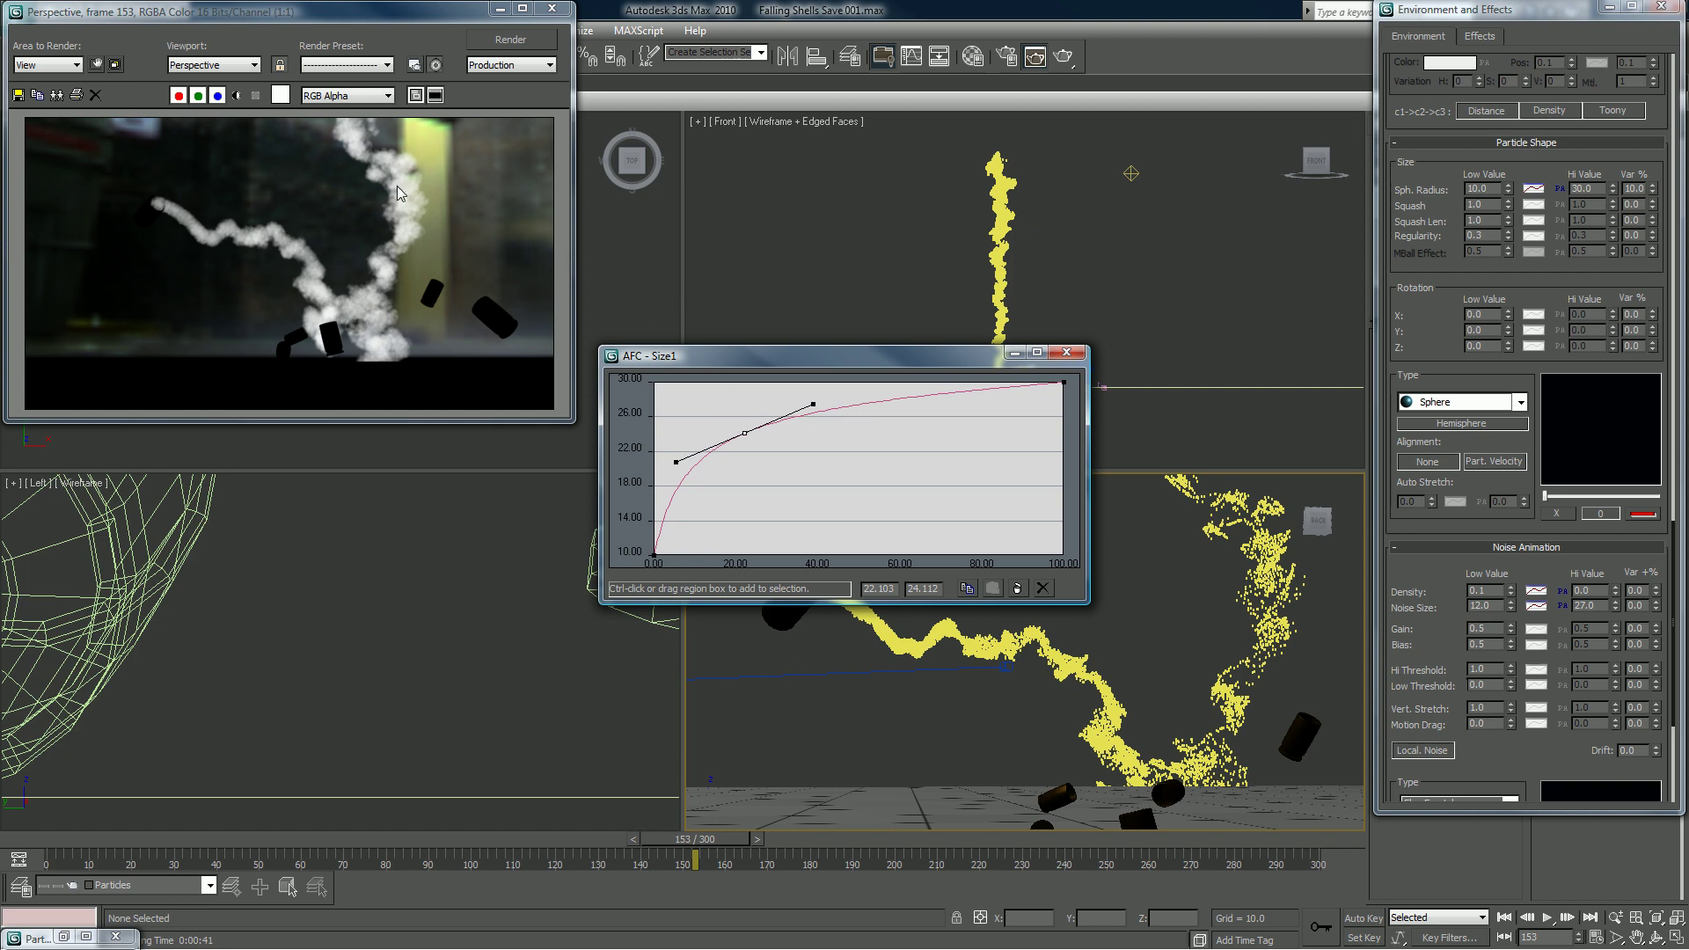
Step: Start a test render of the Perspective view and cancel it partway, closing the sphere radius curve editor
left_click(1063, 59)
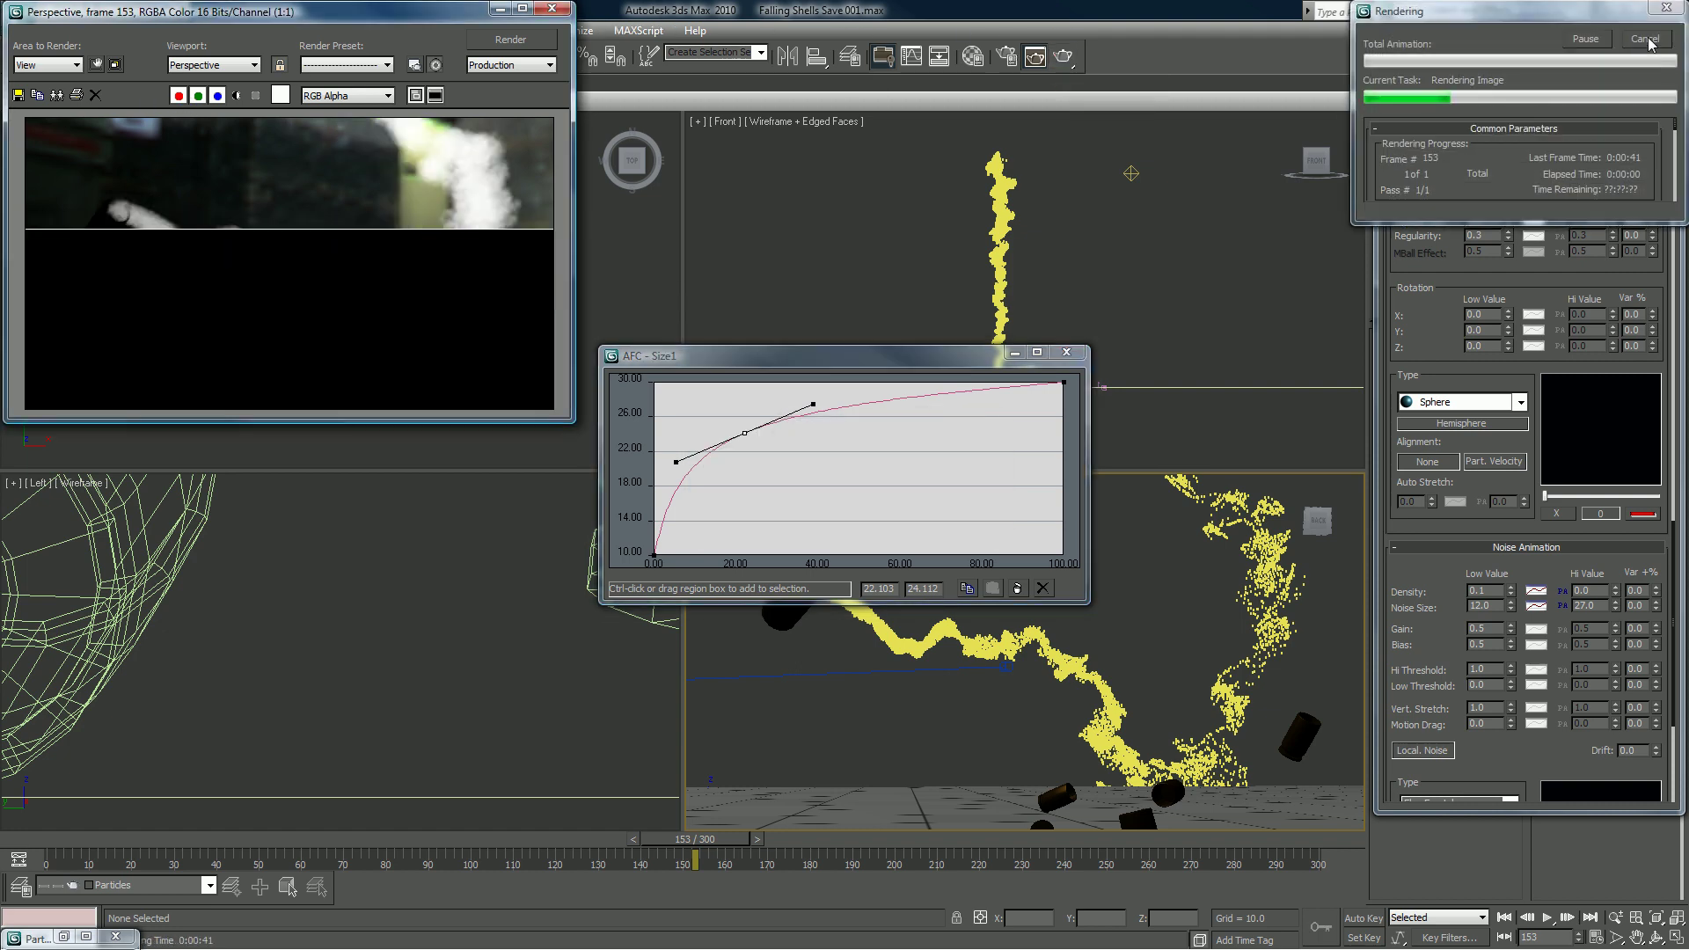
left_click(1644, 39)
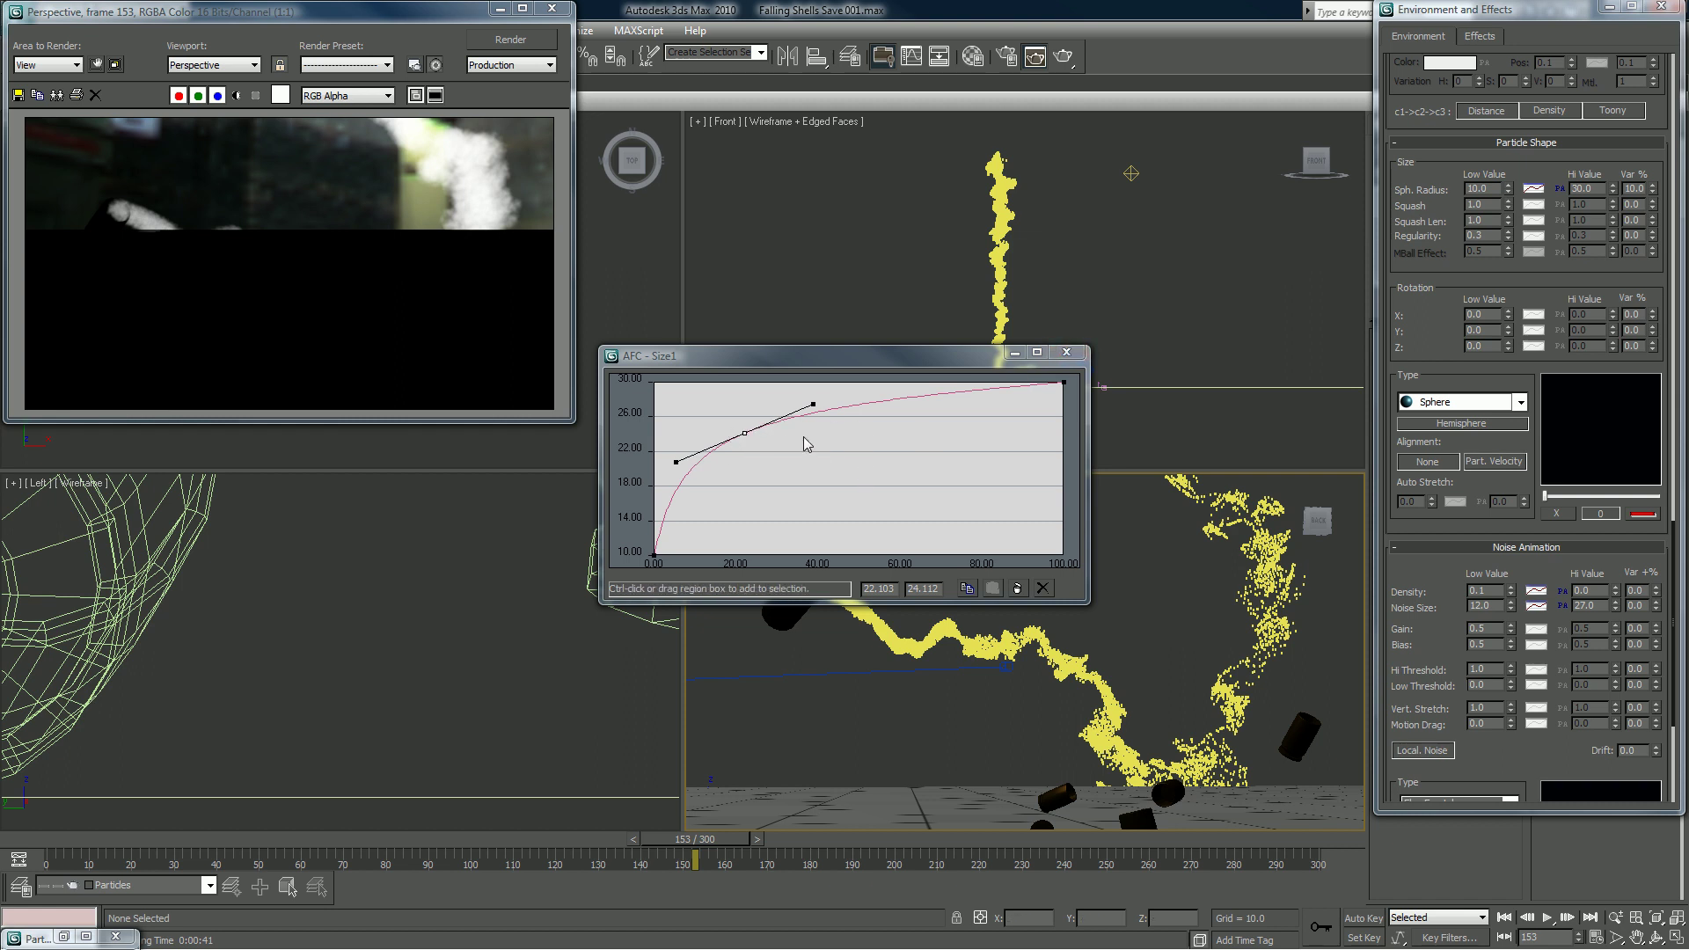
left_click(1067, 353)
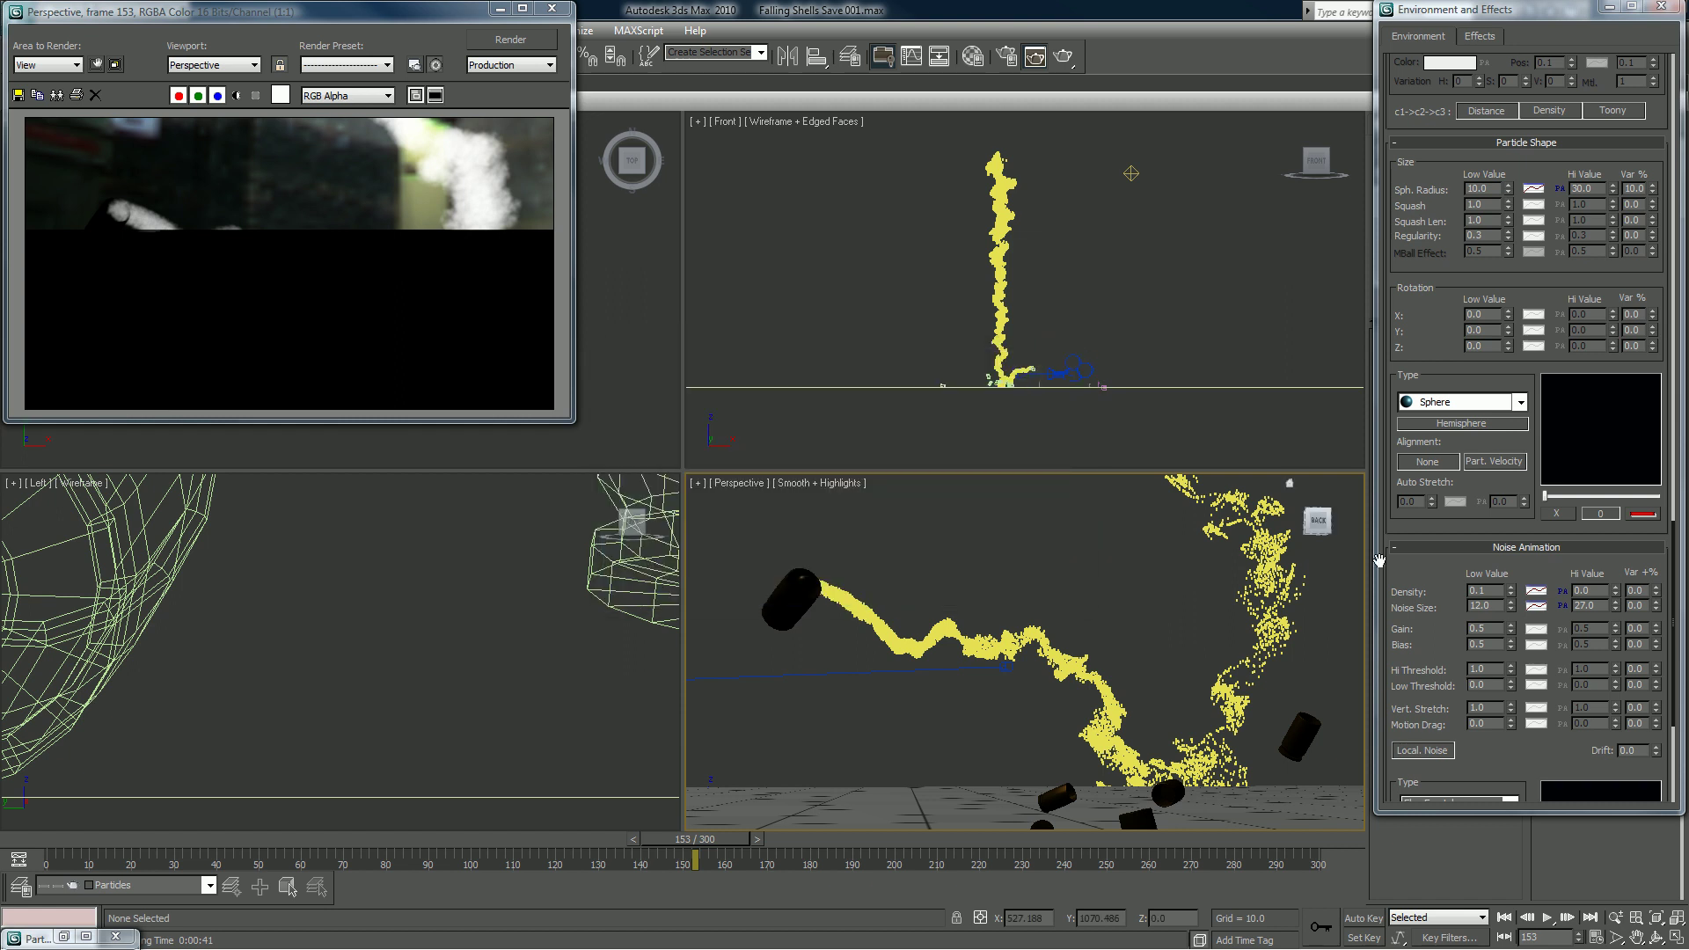
Step: Copy the sphere radius curve and paste it onto the noise size and noise density curves in Noise Animation
left_click_drag(1408, 566, 1421, 693)
right_click(1536, 307)
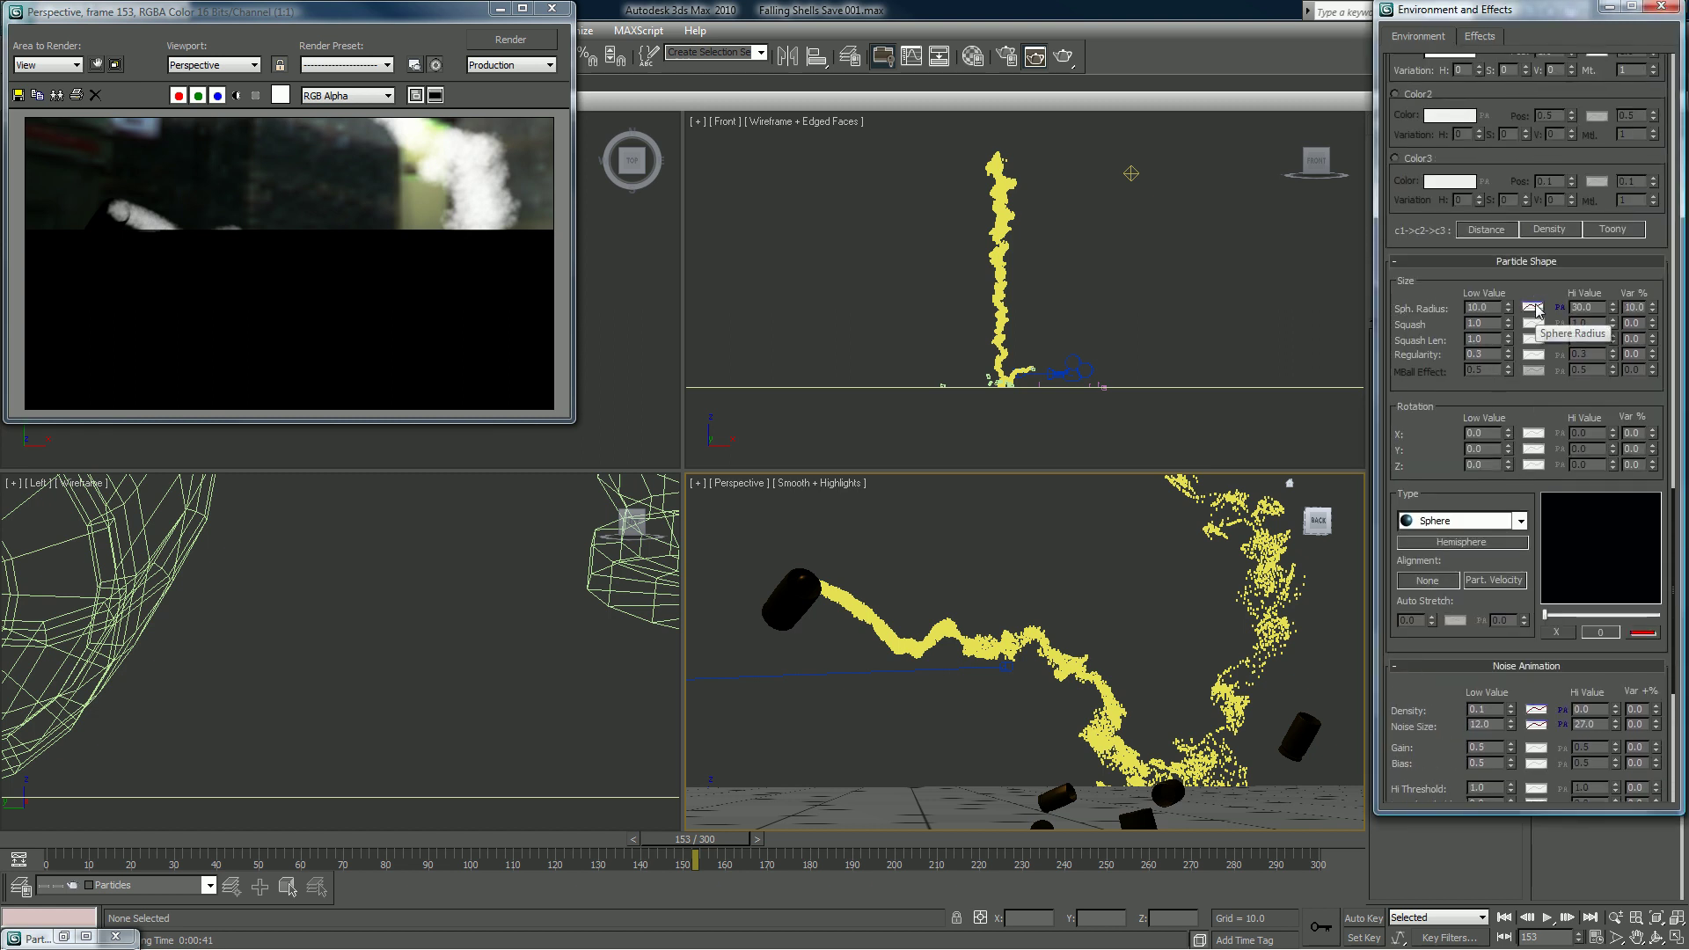
left_click(1558, 352)
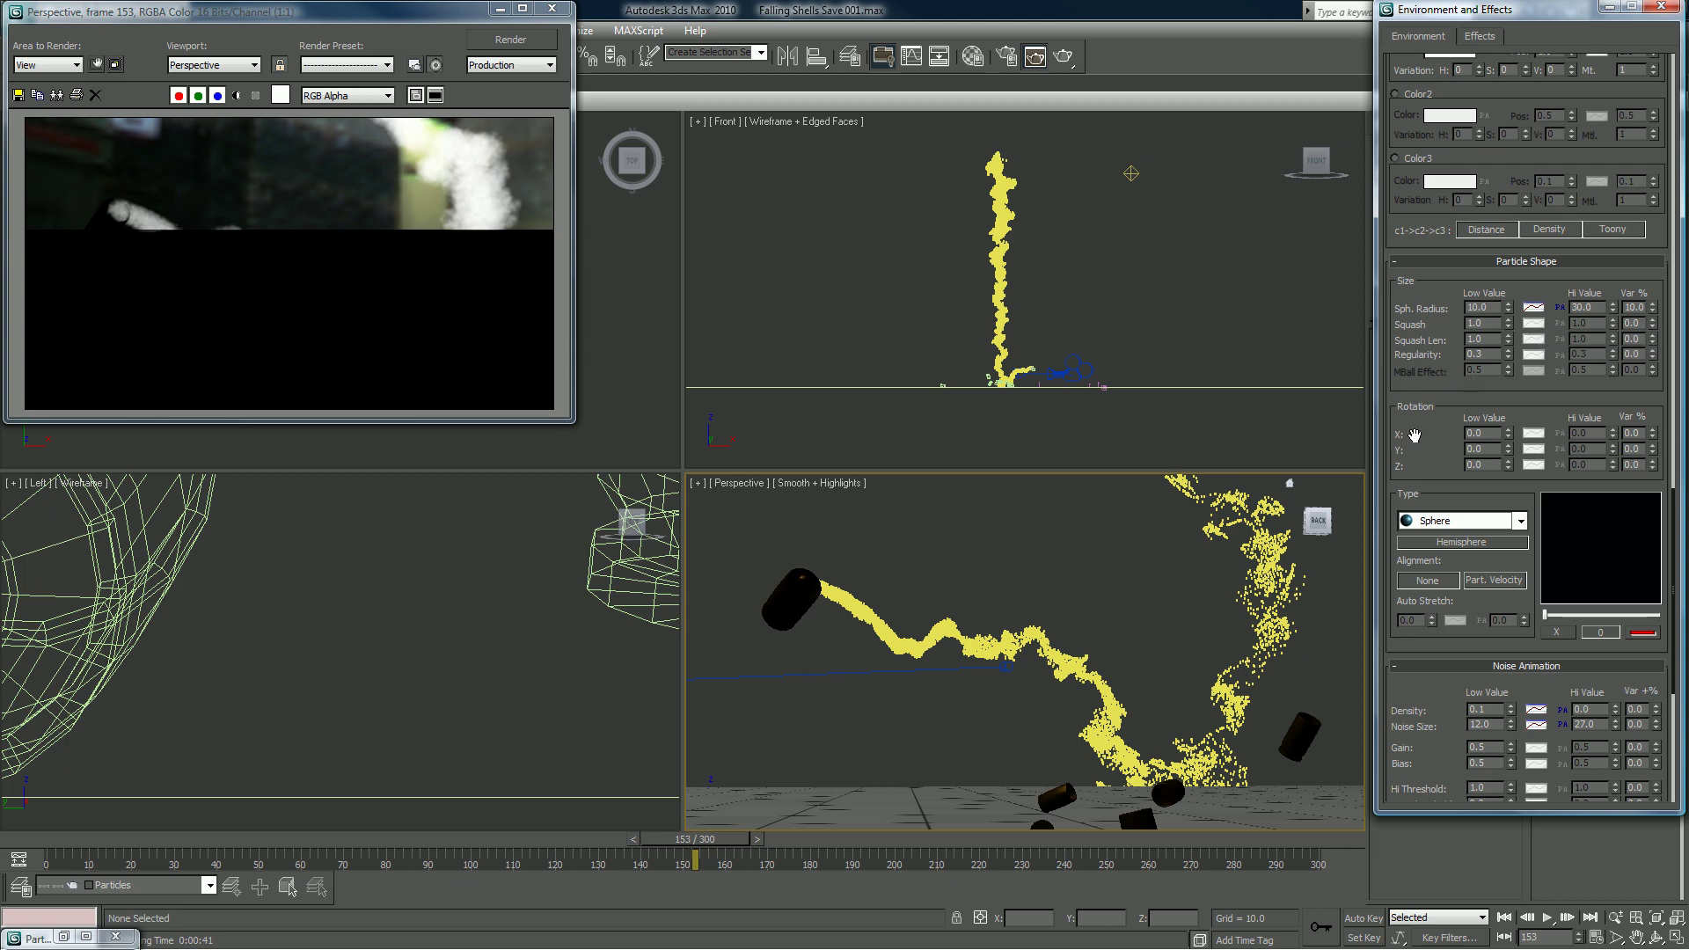
left_click_drag(1414, 459, 1446, 17)
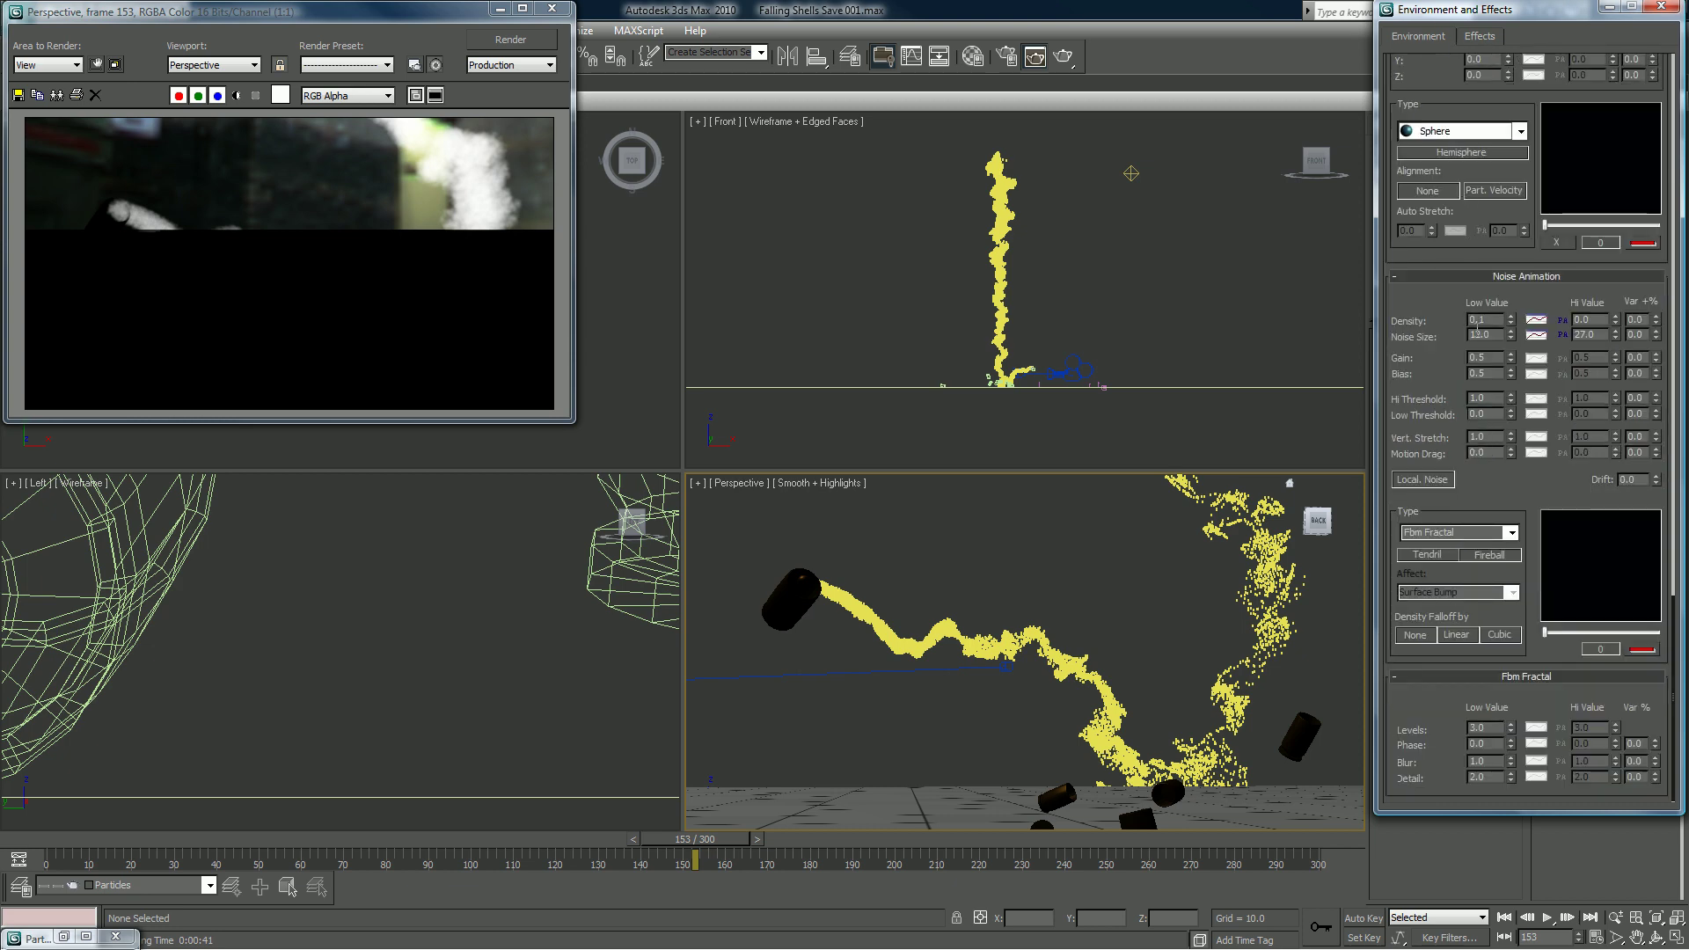
right_click(1537, 333)
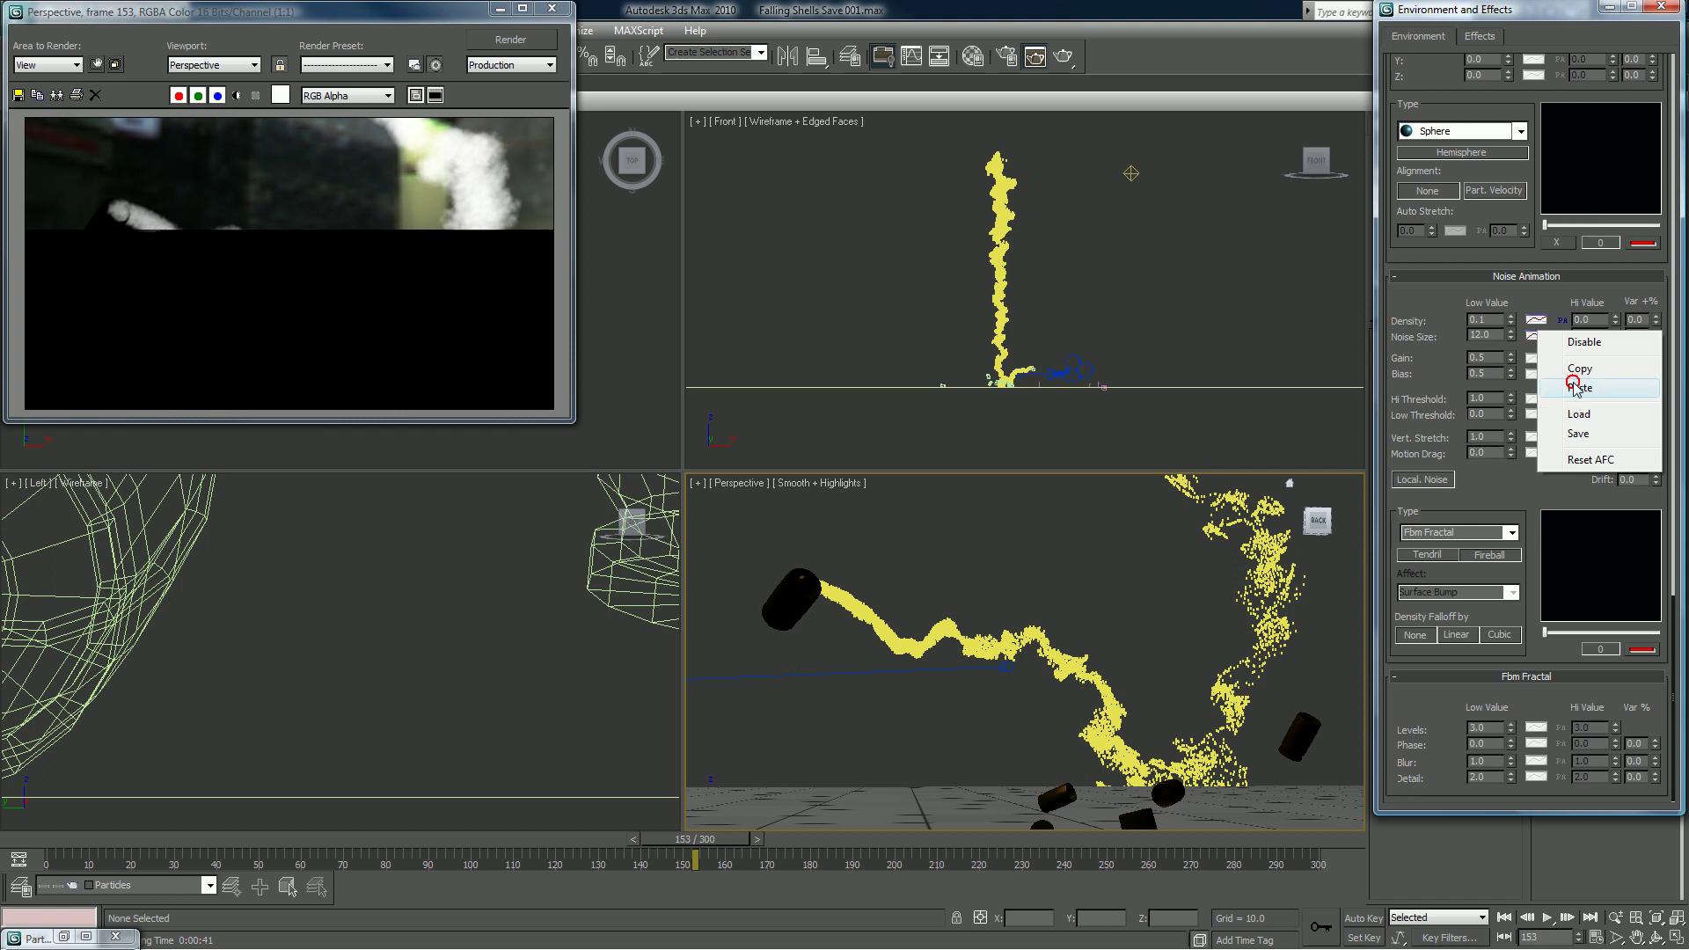
left_click(1574, 388)
left_click(1535, 337)
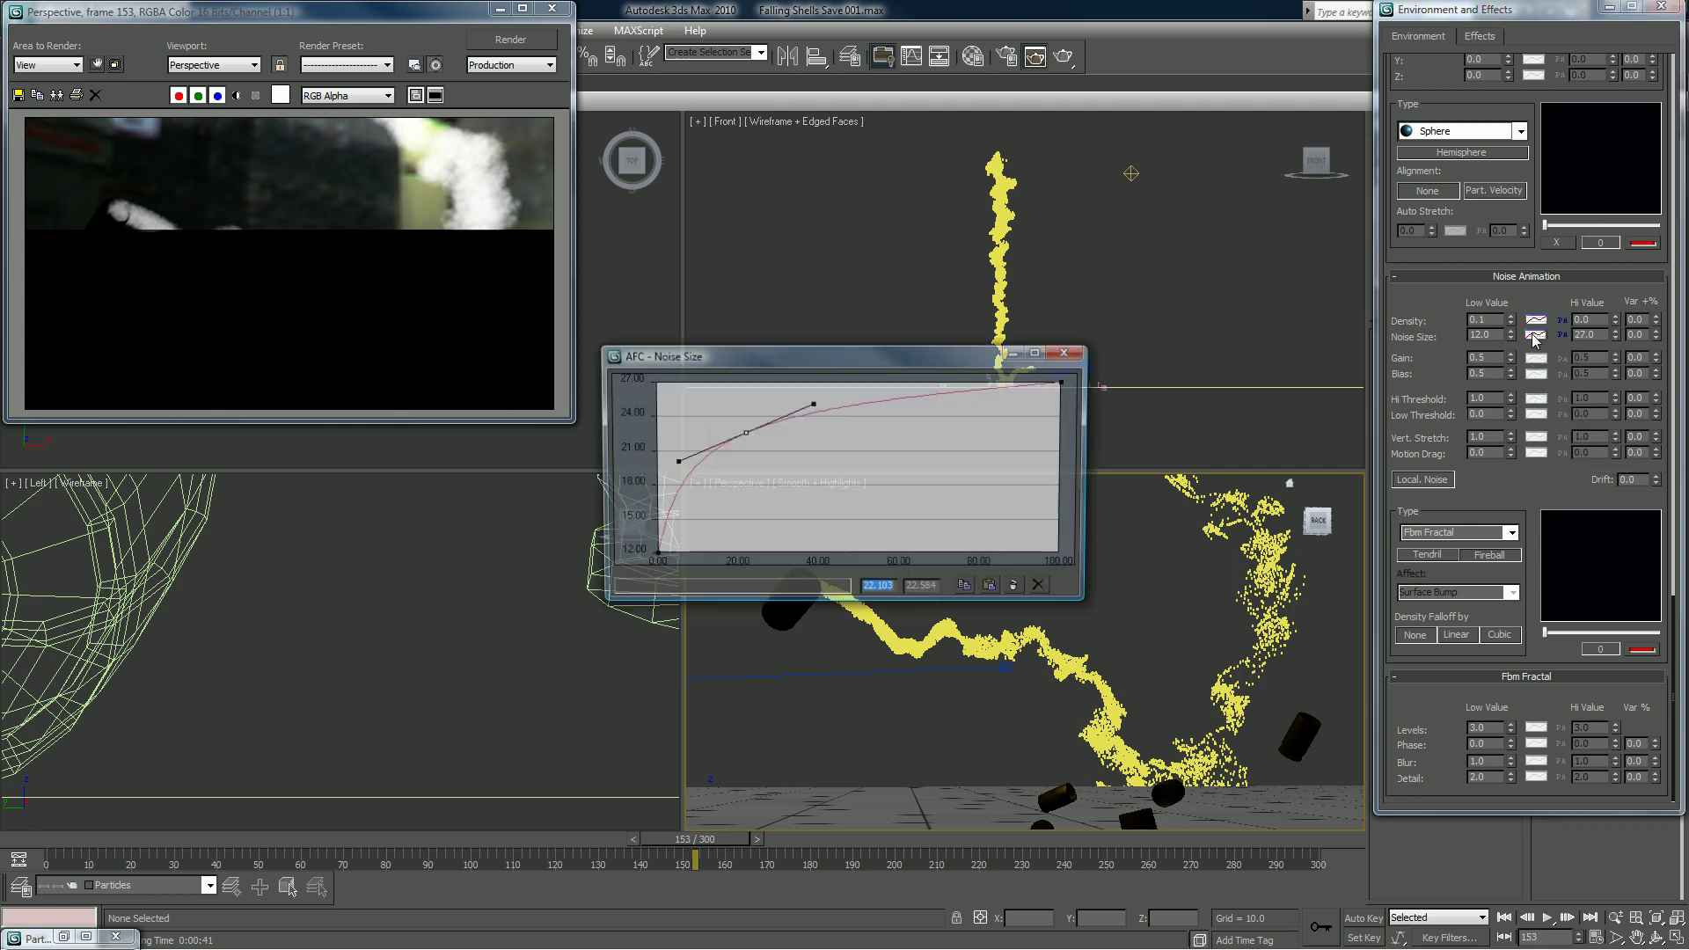
left_click(1069, 352)
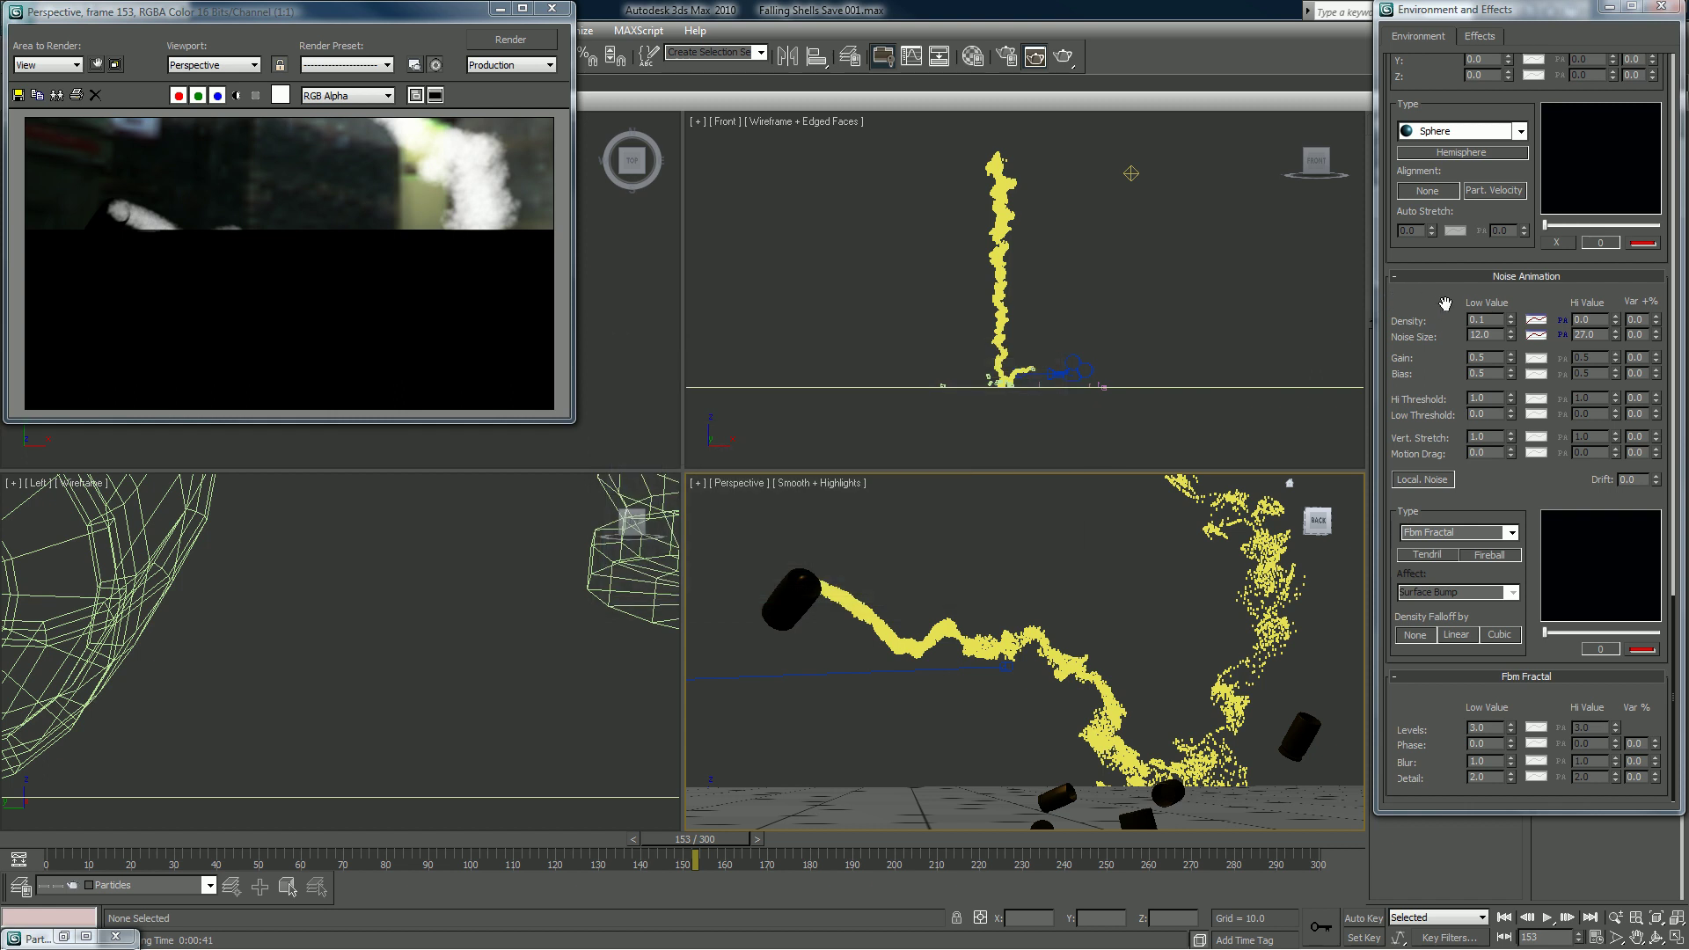
right_click(1532, 325)
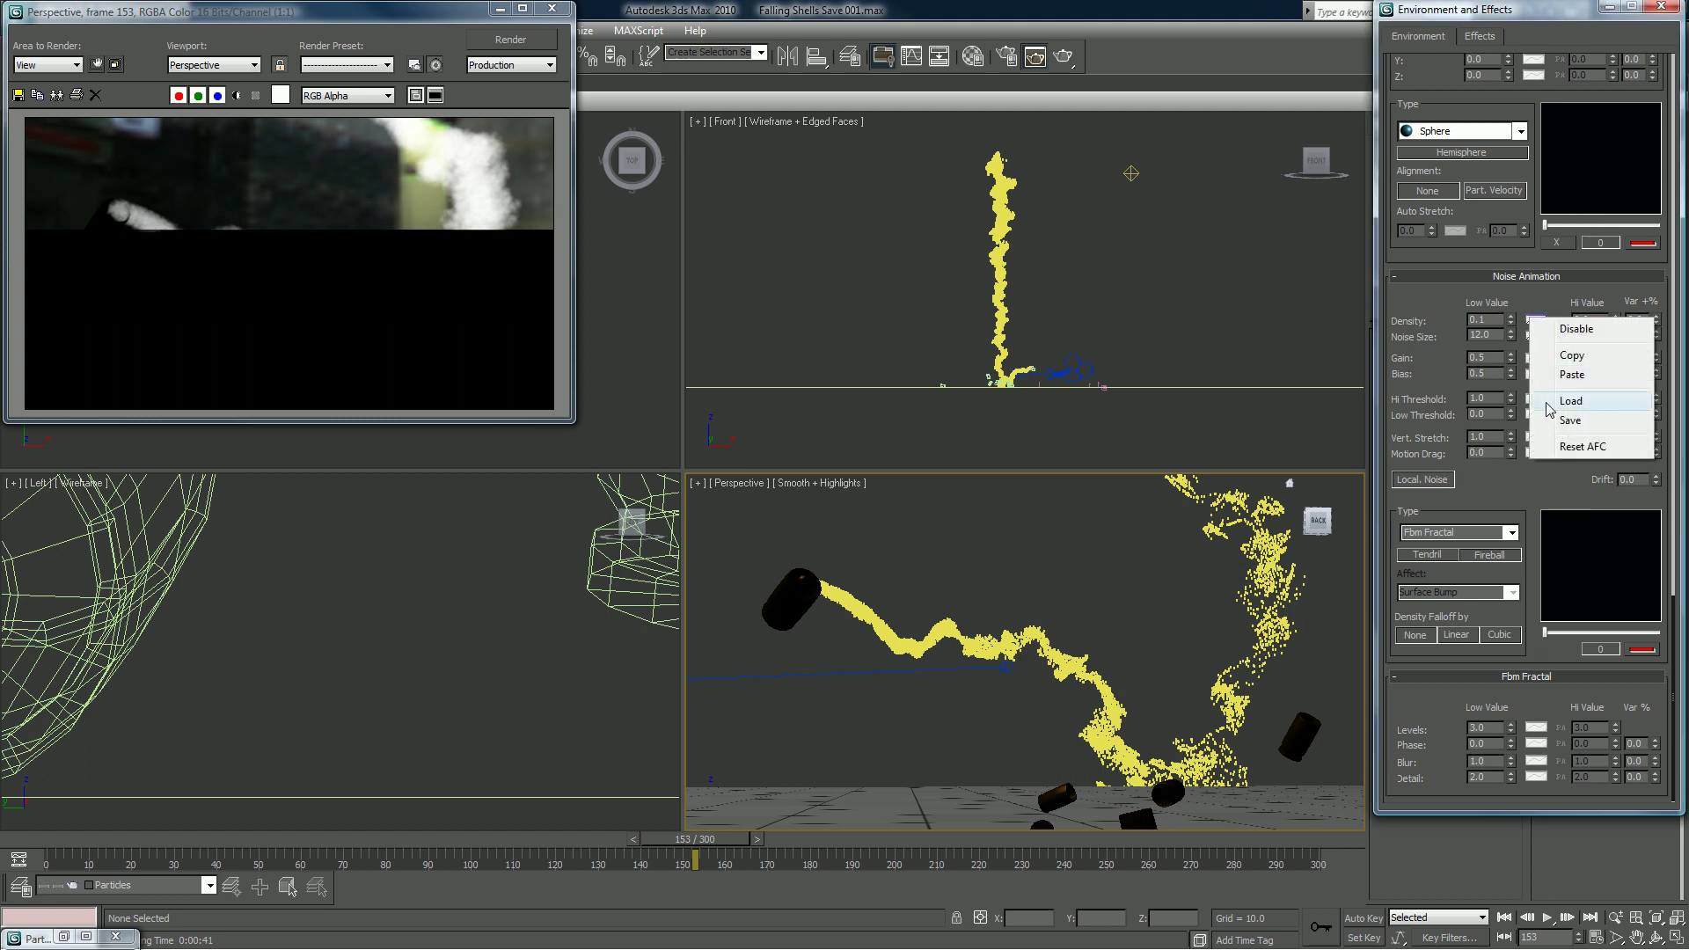
left_click(1563, 374)
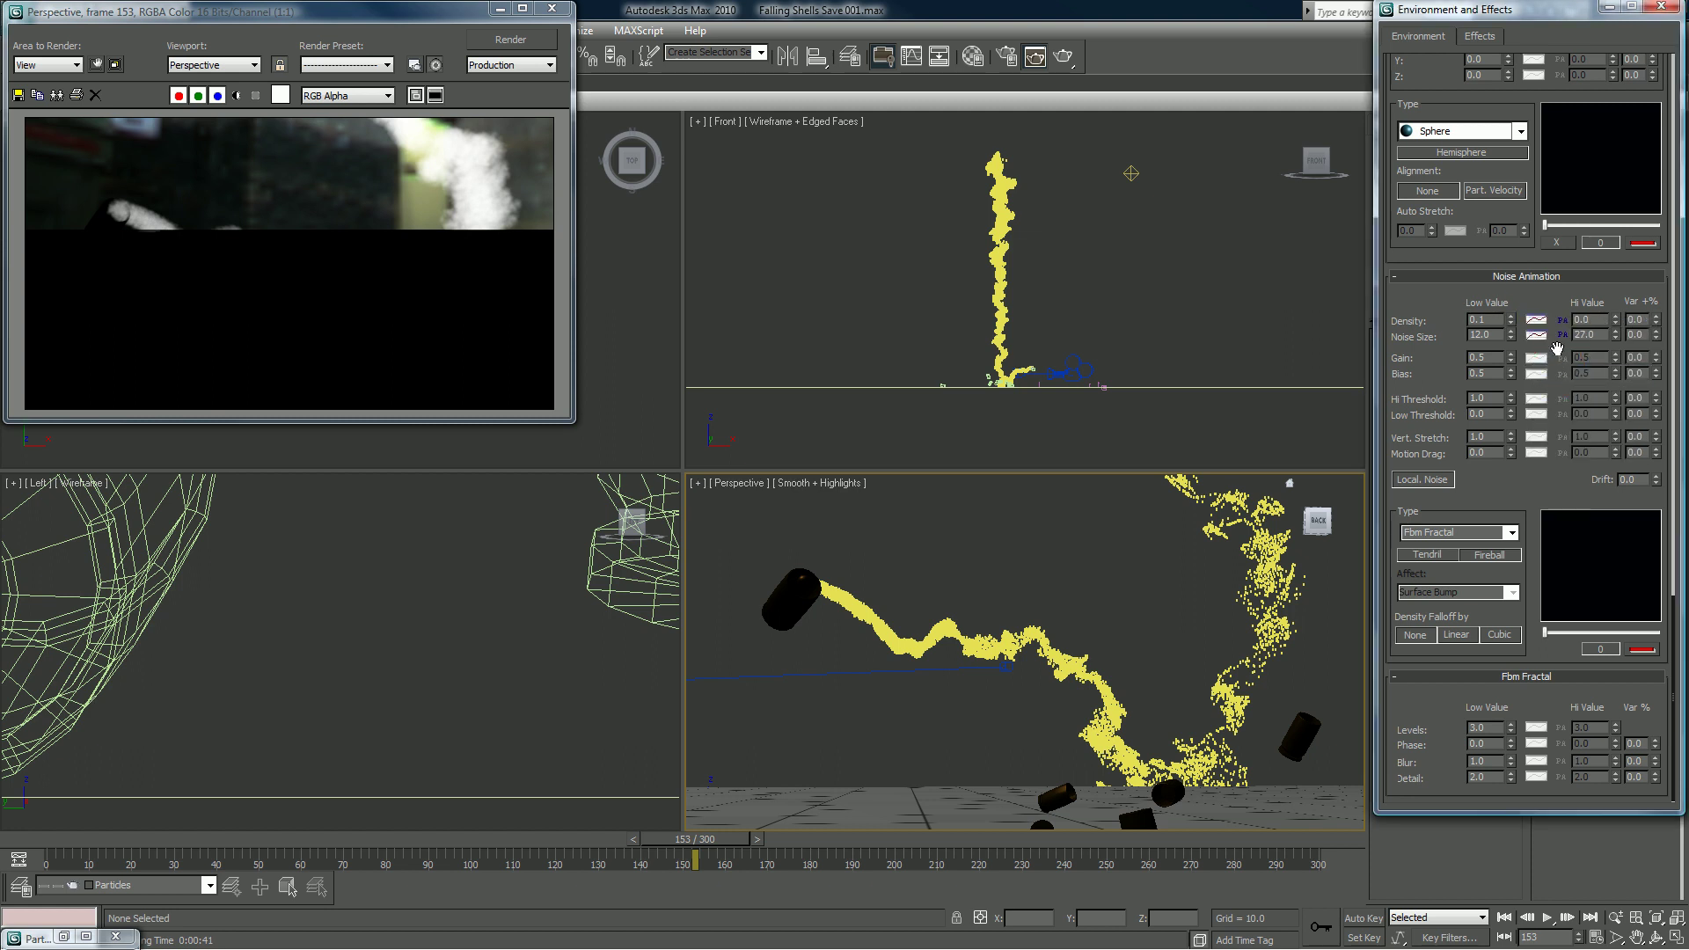